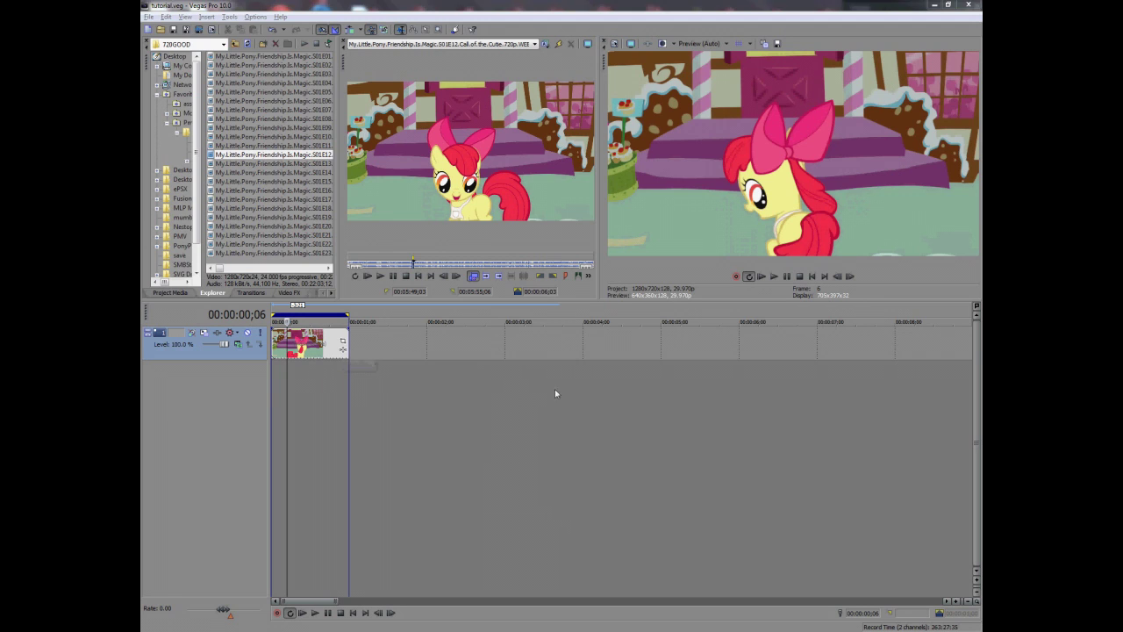
Step: Play the pony clip, stop near its start, and open its Event Pan/Crop window
{"action": "left_click", "coordinate": [773, 277]}
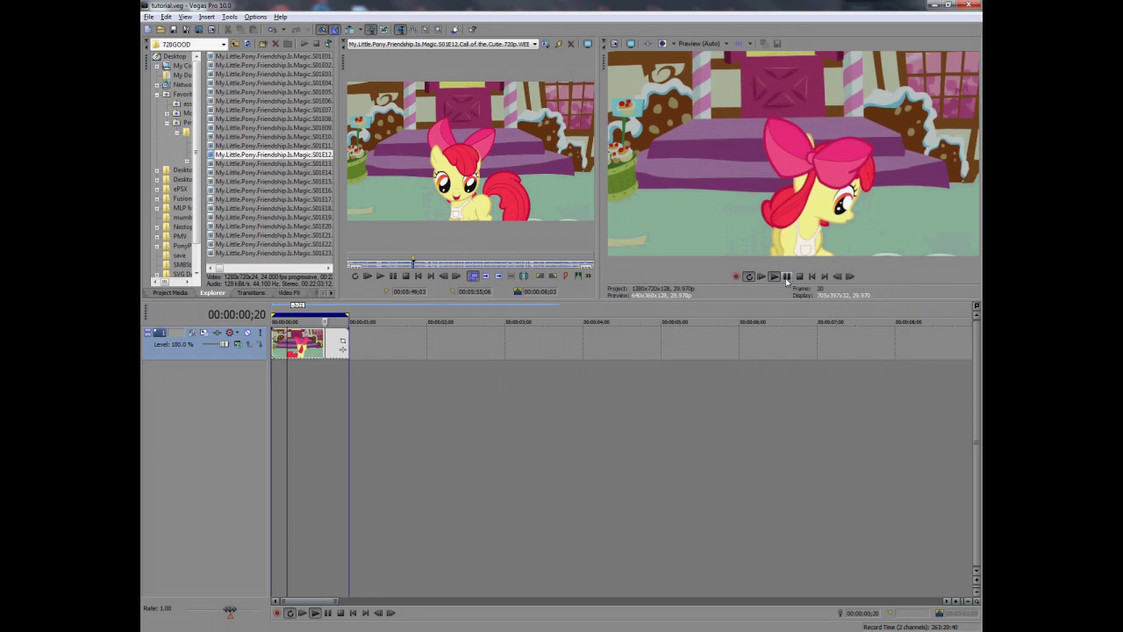
{"action": "left_click", "coordinate": [787, 277]}
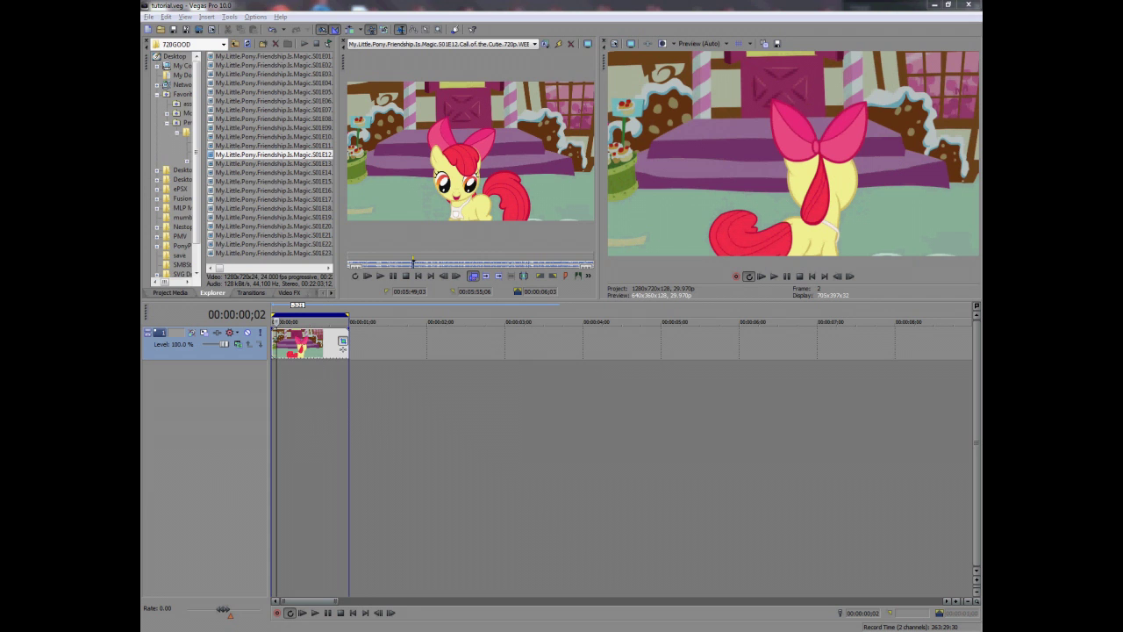
{"action": "left_click", "coordinate": [343, 343]}
Step: Move the Event Pan/Crop window up and left and shrink it
{"action": "left_click_drag", "start_coordinate": [607, 183], "coordinate": [566, 156]}
{"action": "left_click_drag", "start_coordinate": [816, 154], "coordinate": [856, 140]}
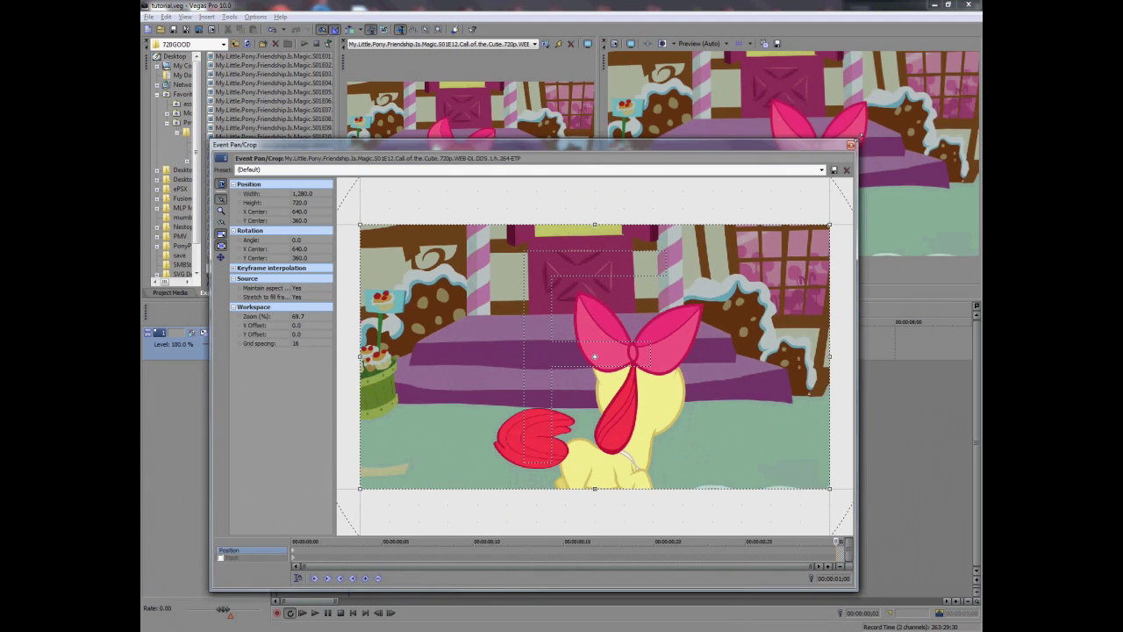
{"action": "left_click_drag", "start_coordinate": [856, 141], "coordinate": [765, 201]}
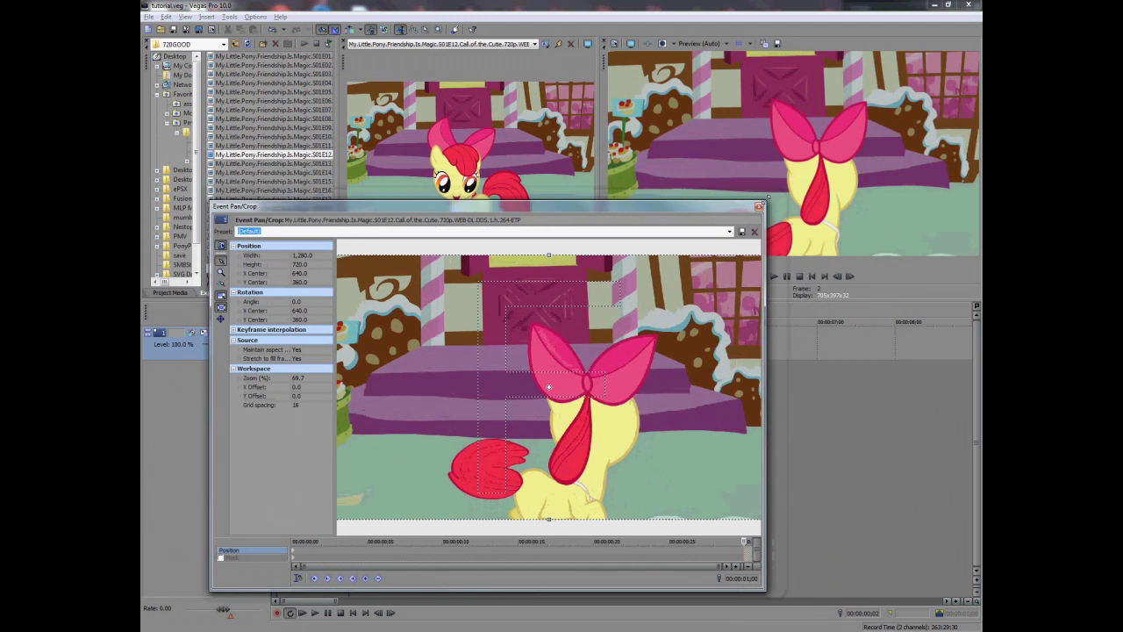
{"action": "left_click_drag", "start_coordinate": [668, 208], "coordinate": [619, 80]}
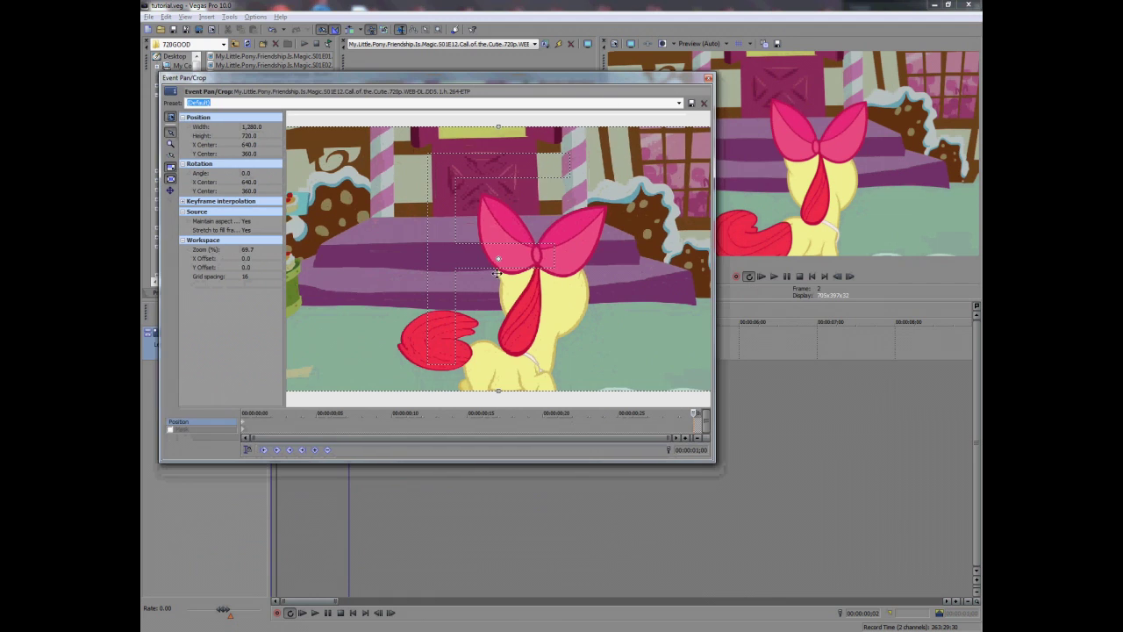
Step: Go to the clip's first frame, undo an accidental crop shift, and enable masking
{"action": "left_click", "coordinate": [245, 426]}
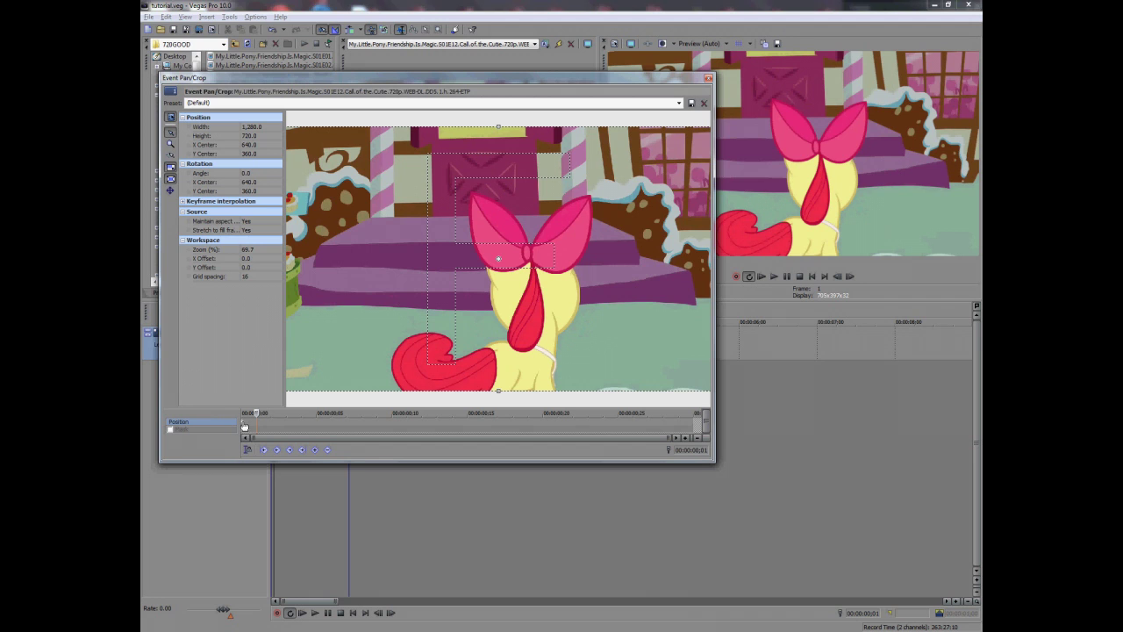
{"action": "left_click", "coordinate": [244, 427]}
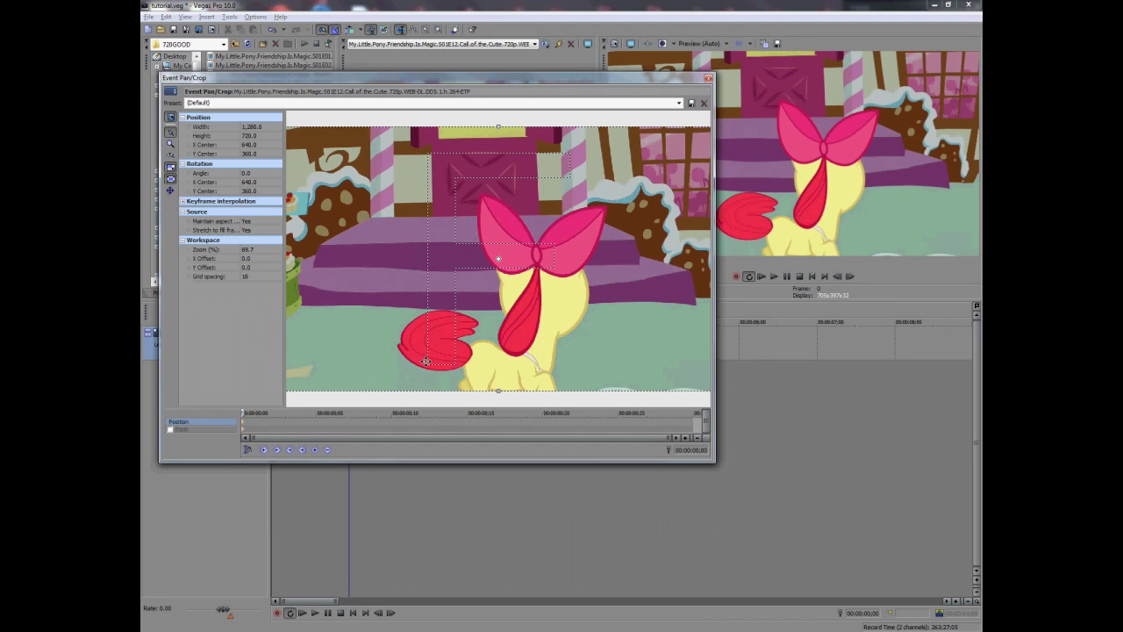
{"action": "left_click_drag", "start_coordinate": [527, 350], "coordinate": [525, 373]}
{"action": "key", "text": "ctrl+z"}
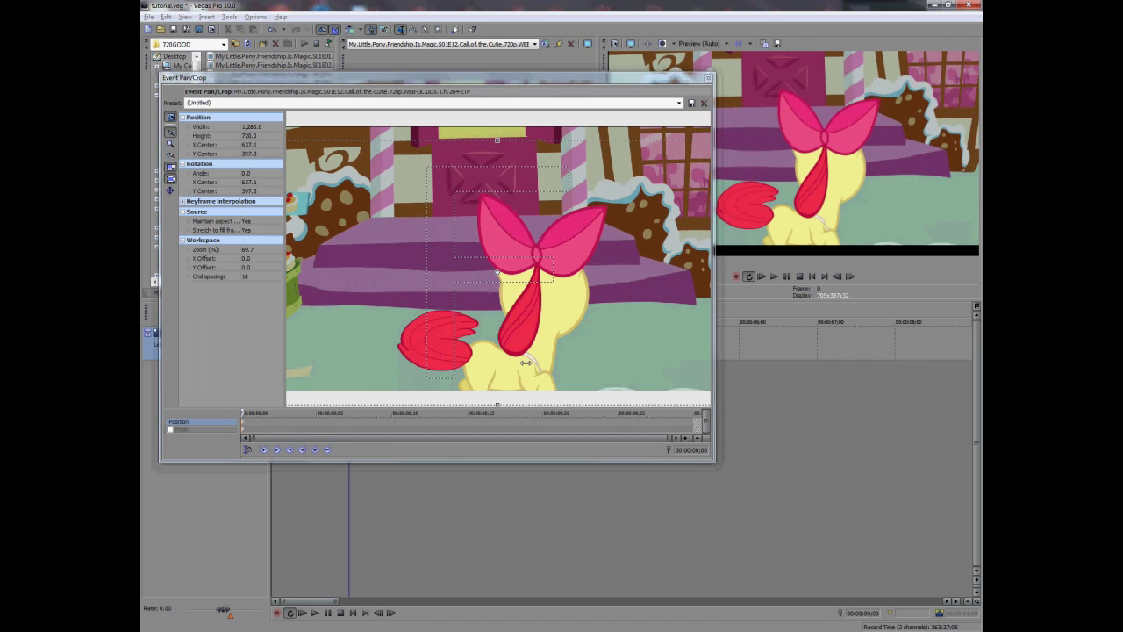
{"action": "scroll", "coordinate": [524, 352], "scroll_direction": "up", "scroll_amount": 2}
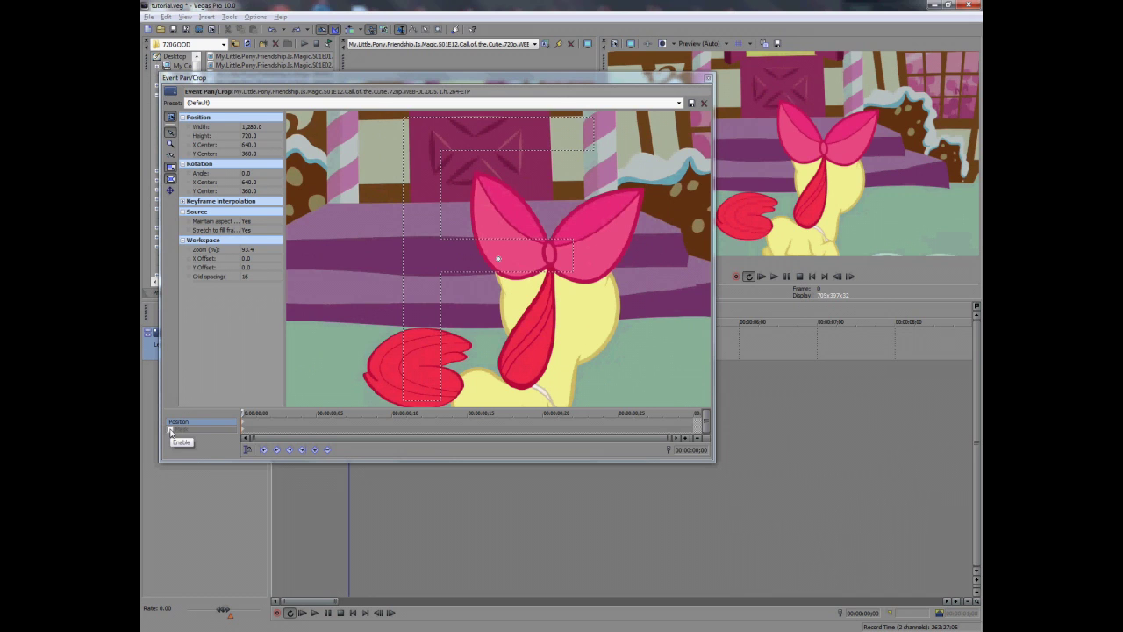
{"action": "left_click", "coordinate": [171, 429]}
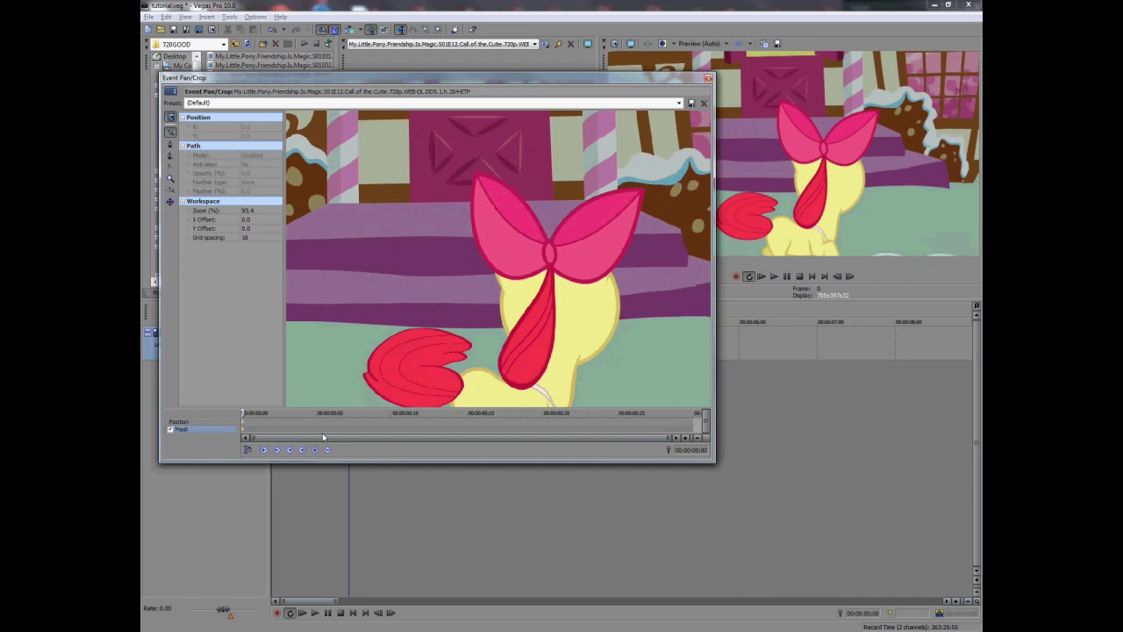
Step: Pan and zoom the Pan/Crop workspace onto the pony's tail
{"action": "left_click_drag", "start_coordinate": [543, 350], "coordinate": [538, 320]}
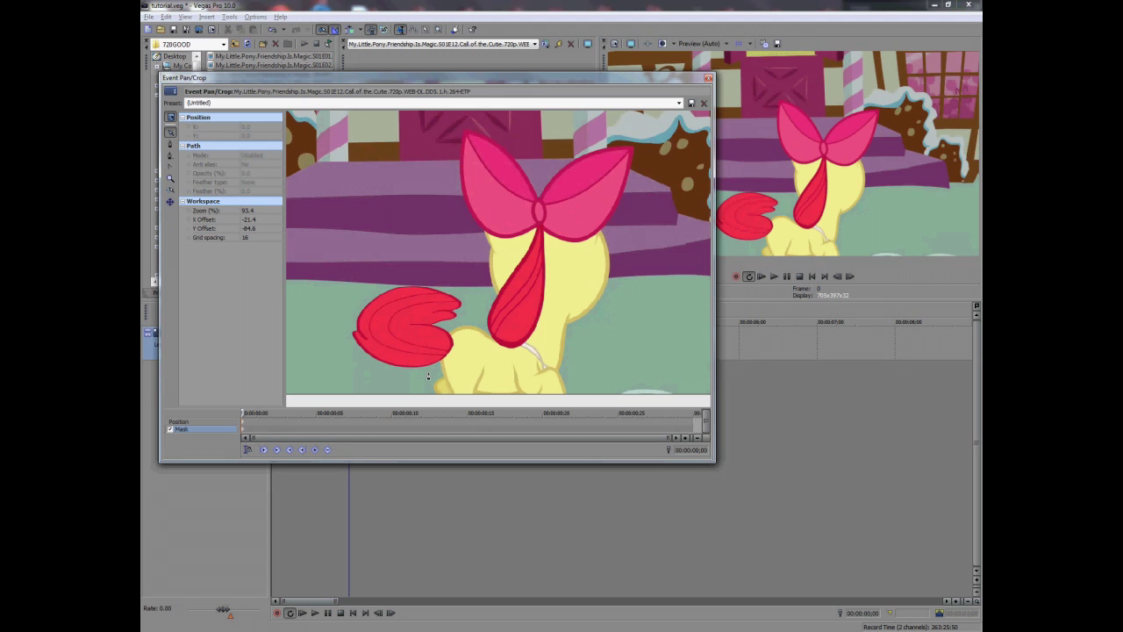
{"action": "scroll", "coordinate": [491, 353], "scroll_direction": "up", "scroll_amount": 6}
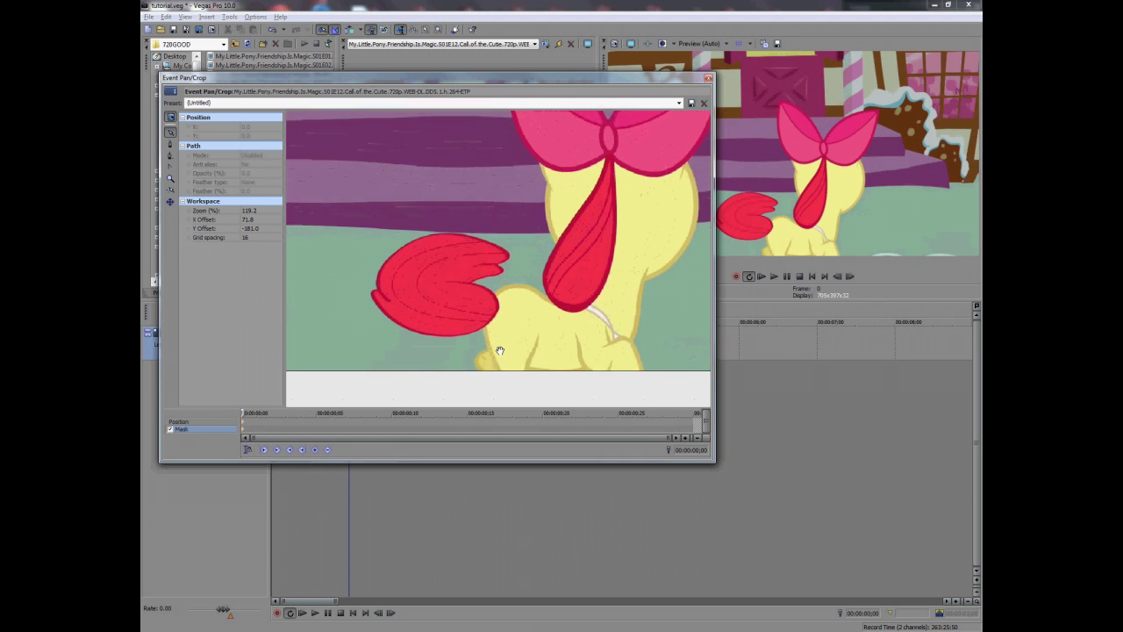
{"action": "scroll", "coordinate": [499, 351], "scroll_direction": "up", "scroll_amount": 1}
{"action": "scroll", "coordinate": [497, 349], "scroll_direction": "down", "scroll_amount": 3}
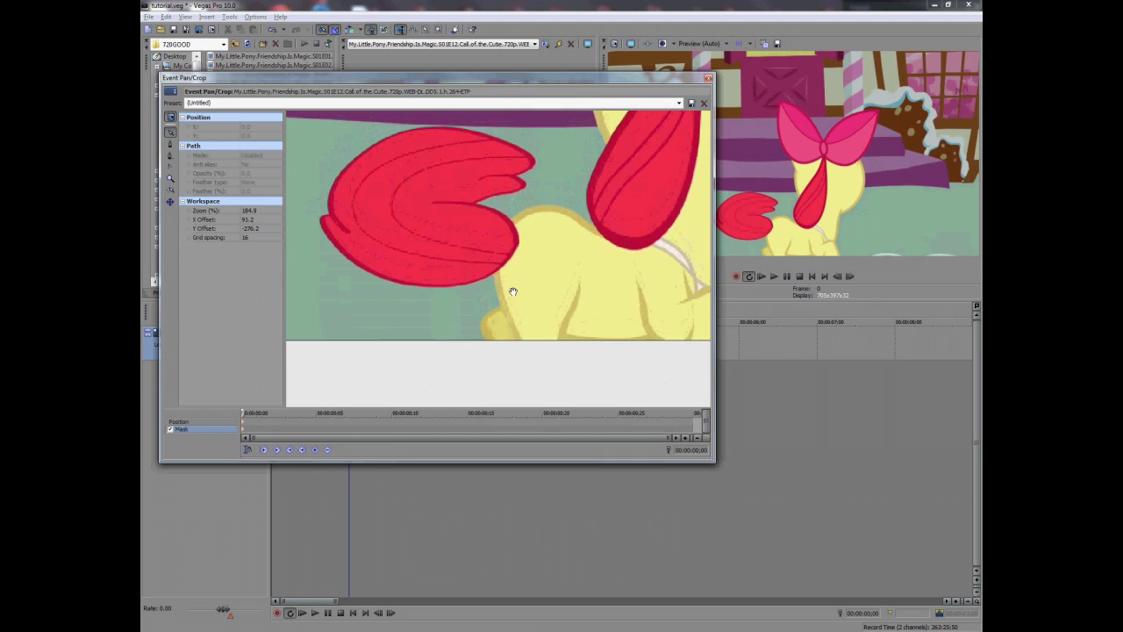
Step: Start the mask at the bottom of the body and run it up to the tail
{"action": "left_click", "coordinate": [496, 345]}
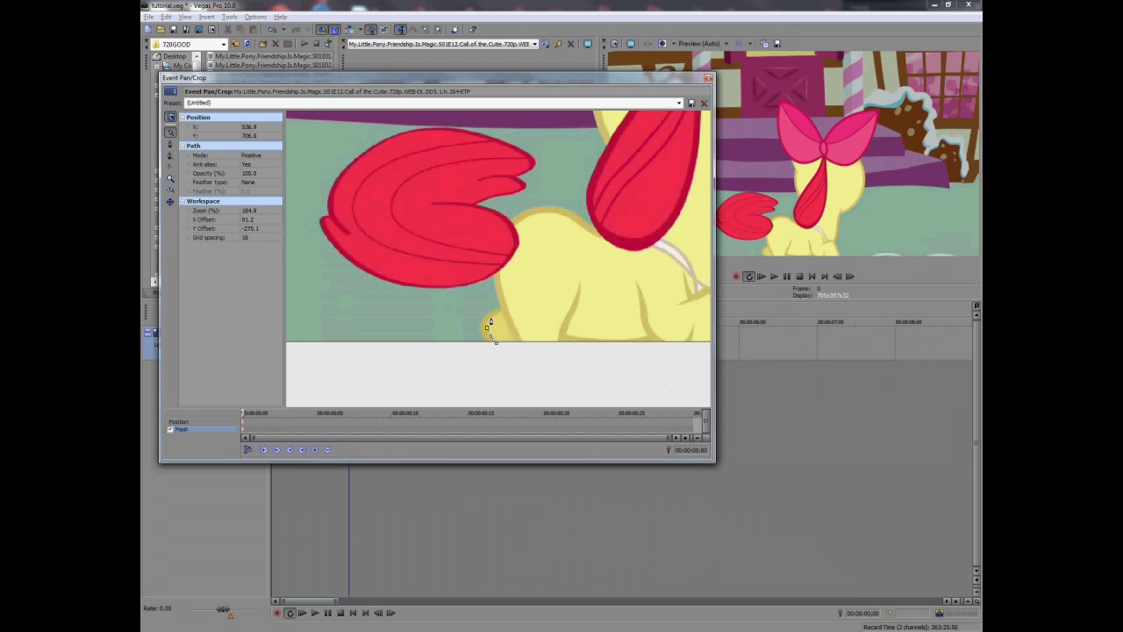
{"action": "left_click", "coordinate": [491, 318]}
{"action": "left_click", "coordinate": [497, 314]}
{"action": "left_click", "coordinate": [501, 291]}
{"action": "left_click", "coordinate": [499, 270]}
Step: Trace mask points along the tail's underside to its left end, removing a misplaced point
{"action": "left_click", "coordinate": [478, 279]}
{"action": "left_click", "coordinate": [431, 287]}
{"action": "key", "text": "ctrl+z"}
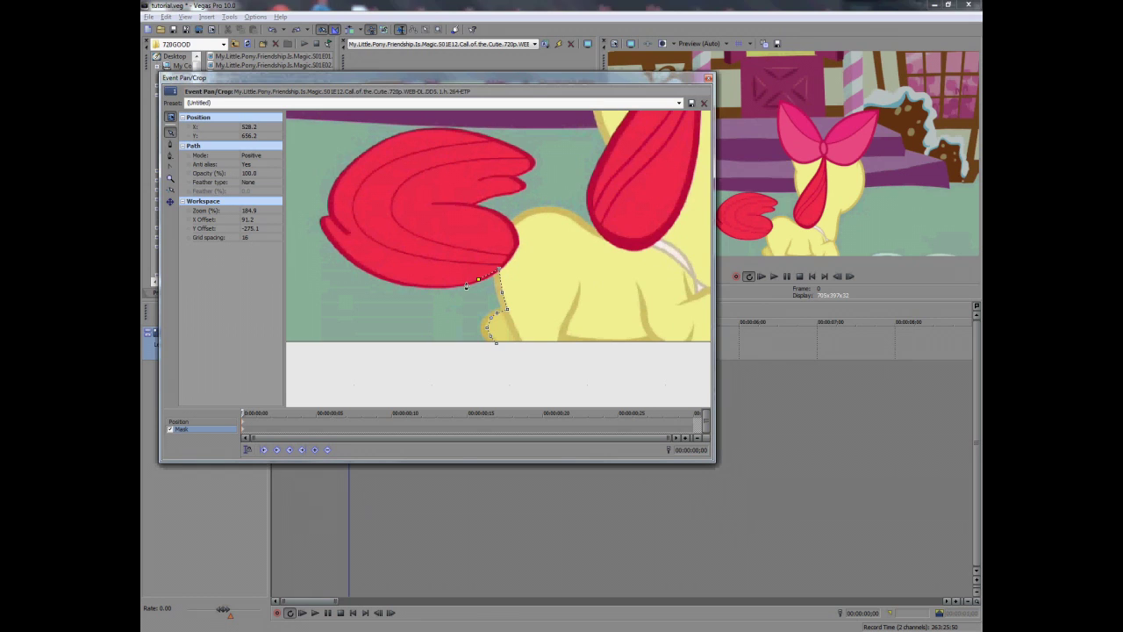
{"action": "left_click", "coordinate": [450, 287]}
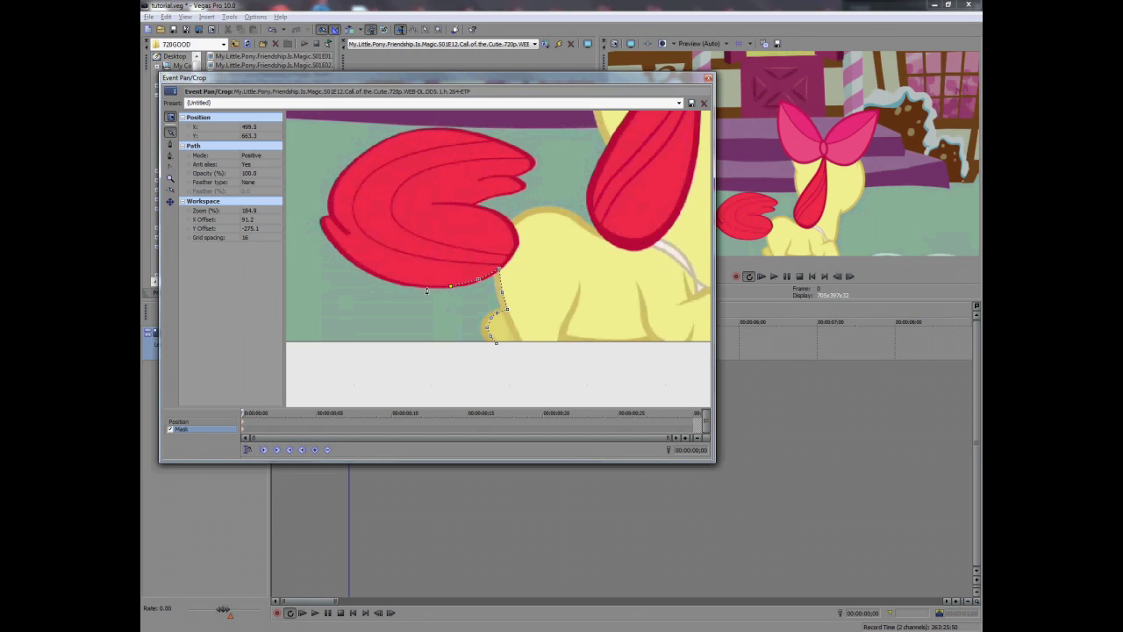
{"action": "left_click", "coordinate": [423, 287]}
{"action": "left_click", "coordinate": [365, 271]}
{"action": "left_click", "coordinate": [337, 246]}
{"action": "left_click", "coordinate": [333, 215]}
{"action": "left_click", "coordinate": [337, 184]}
Step: Continue the mask along the tail's top edge to the tail tip
{"action": "left_click", "coordinate": [351, 167]}
{"action": "left_click", "coordinate": [389, 138]}
{"action": "left_click", "coordinate": [417, 132]}
{"action": "left_click", "coordinate": [448, 132]}
{"action": "left_click", "coordinate": [473, 135]}
{"action": "left_click", "coordinate": [520, 155]}
{"action": "left_click", "coordinate": [521, 186]}
{"action": "left_click", "coordinate": [520, 187]}
Step: Trace the mask into the tail's notch and around its lower tip
{"action": "left_click", "coordinate": [475, 207]}
{"action": "left_click", "coordinate": [476, 206]}
{"action": "left_click", "coordinate": [501, 220]}
{"action": "left_click", "coordinate": [514, 234]}
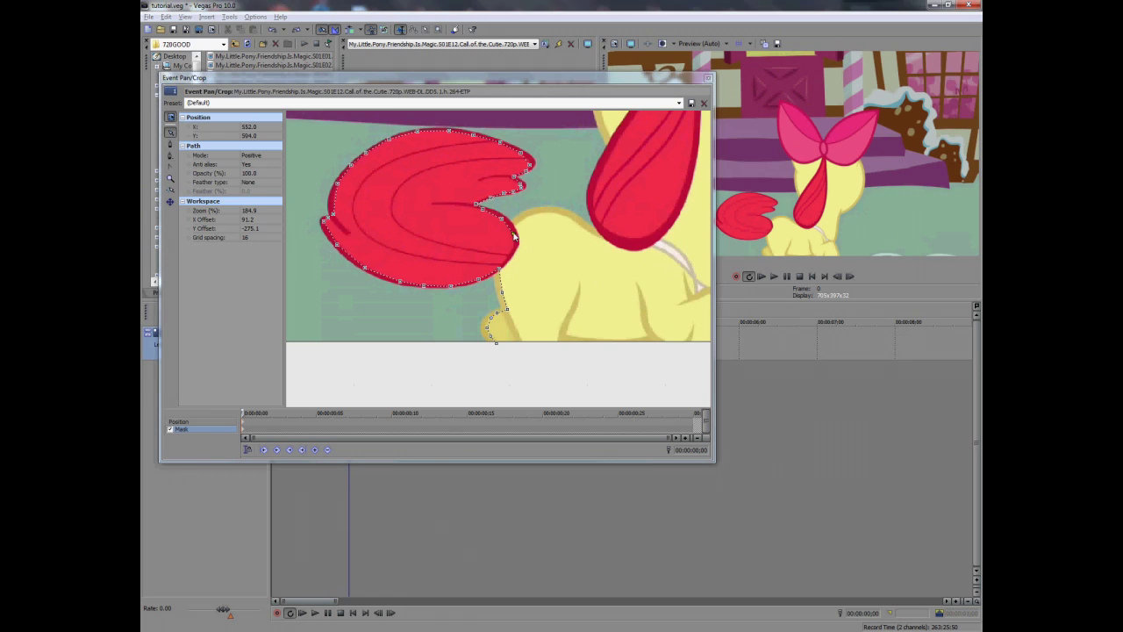
{"action": "key", "text": "ctrl+z"}
Step: Run the mask from the tail along the pony's back up to the mane's edge
{"action": "left_click", "coordinate": [510, 229]}
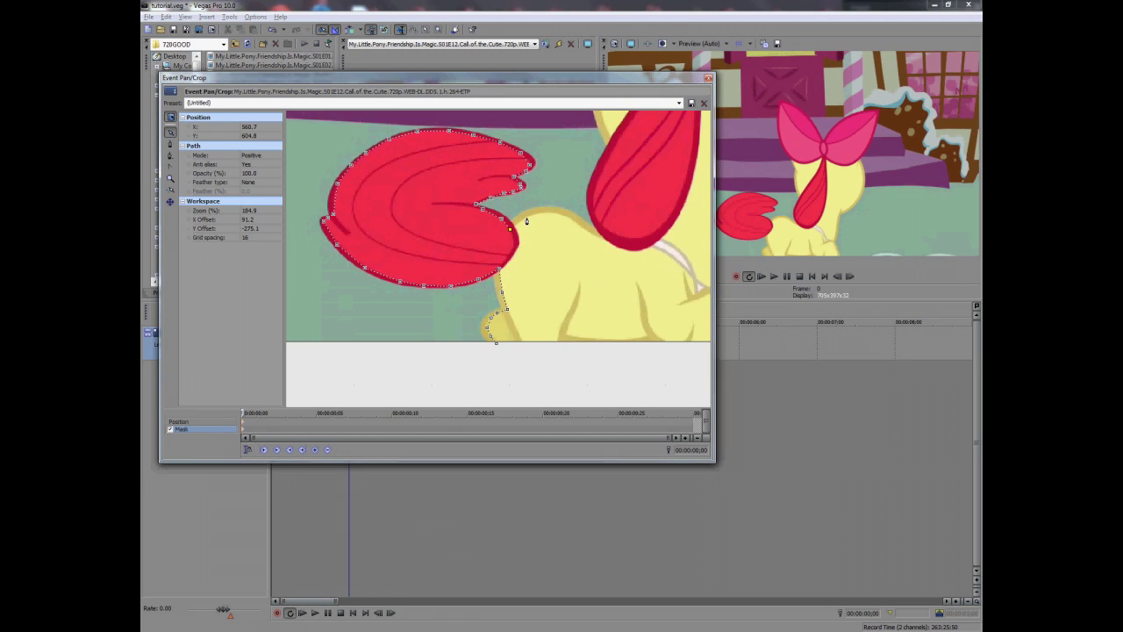
{"action": "left_click", "coordinate": [526, 217]}
{"action": "left_click", "coordinate": [542, 215]}
{"action": "left_click", "coordinate": [558, 215]}
{"action": "left_click", "coordinate": [573, 222]}
{"action": "left_click", "coordinate": [597, 220]}
{"action": "left_click", "coordinate": [604, 169]}
Step: Bring the bow and mane into view and extend the mask up the mane to the bow
{"action": "left_click_drag", "start_coordinate": [619, 145], "coordinate": [545, 317]}
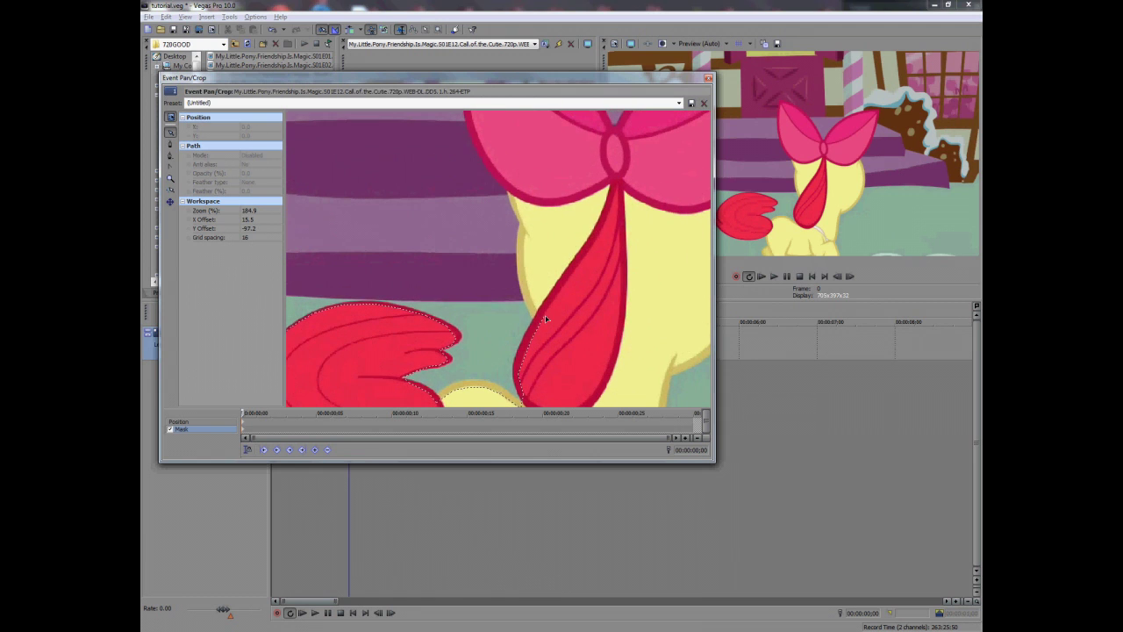
{"action": "left_click", "coordinate": [544, 318]}
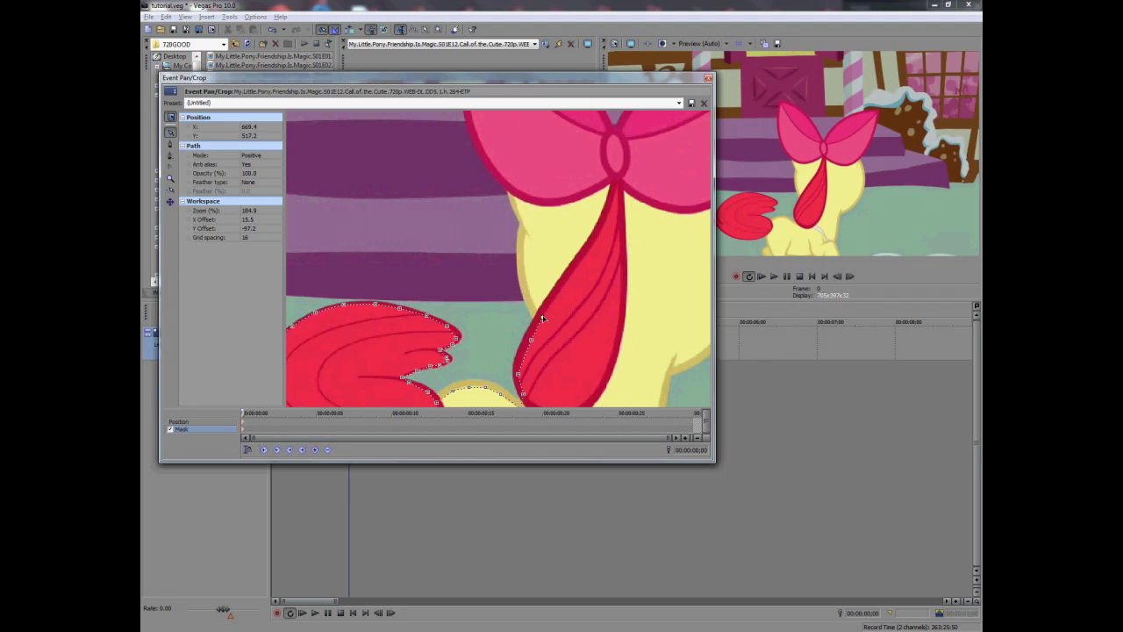
{"action": "left_click", "coordinate": [526, 232]}
{"action": "left_click_drag", "start_coordinate": [477, 168], "coordinate": [529, 352]}
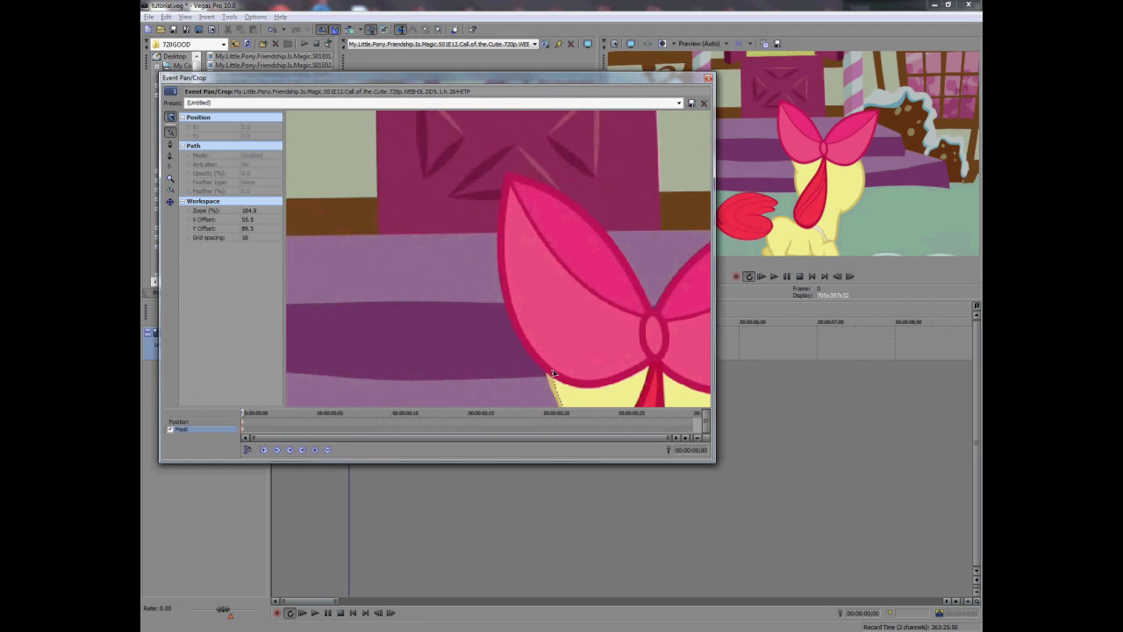
{"action": "left_click", "coordinate": [551, 371]}
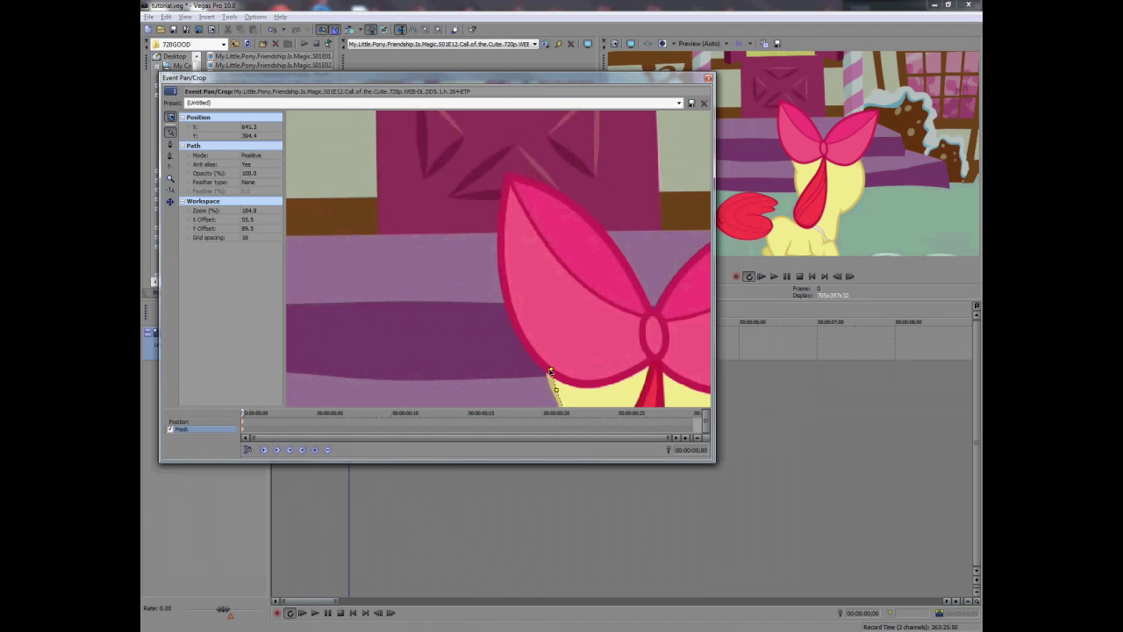
{"action": "scroll", "coordinate": [553, 368], "scroll_direction": "down", "scroll_amount": 1}
{"action": "left_click_drag", "start_coordinate": [564, 371], "coordinate": [558, 325]}
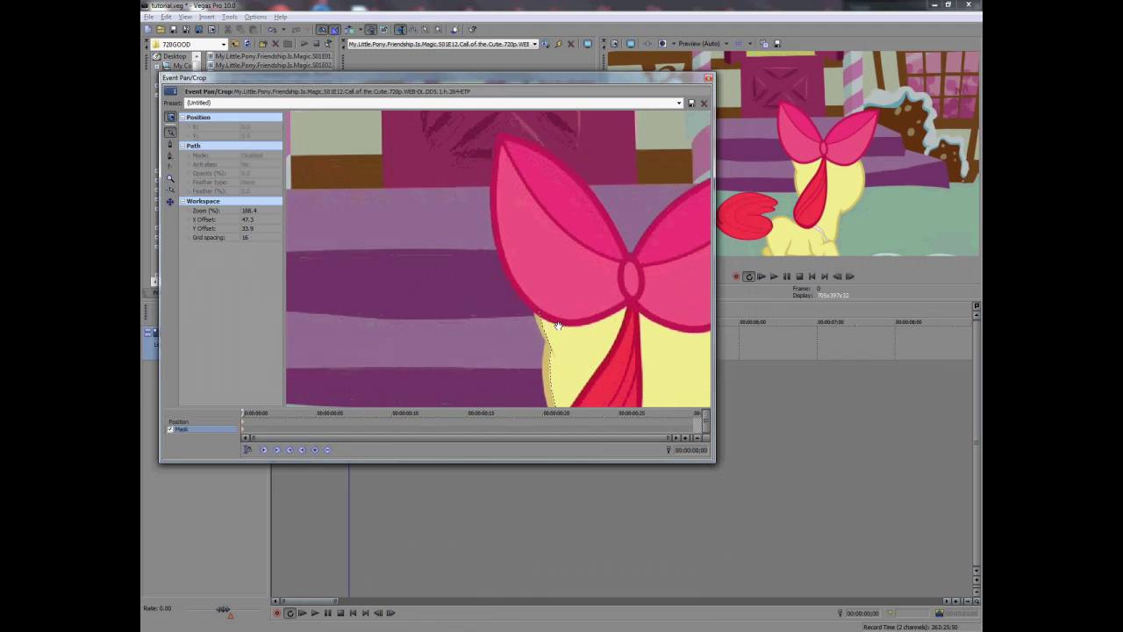
{"action": "left_click", "coordinate": [549, 349]}
Step: Trace mask points up the bow's left edge to its left tip
{"action": "left_click", "coordinate": [538, 311]}
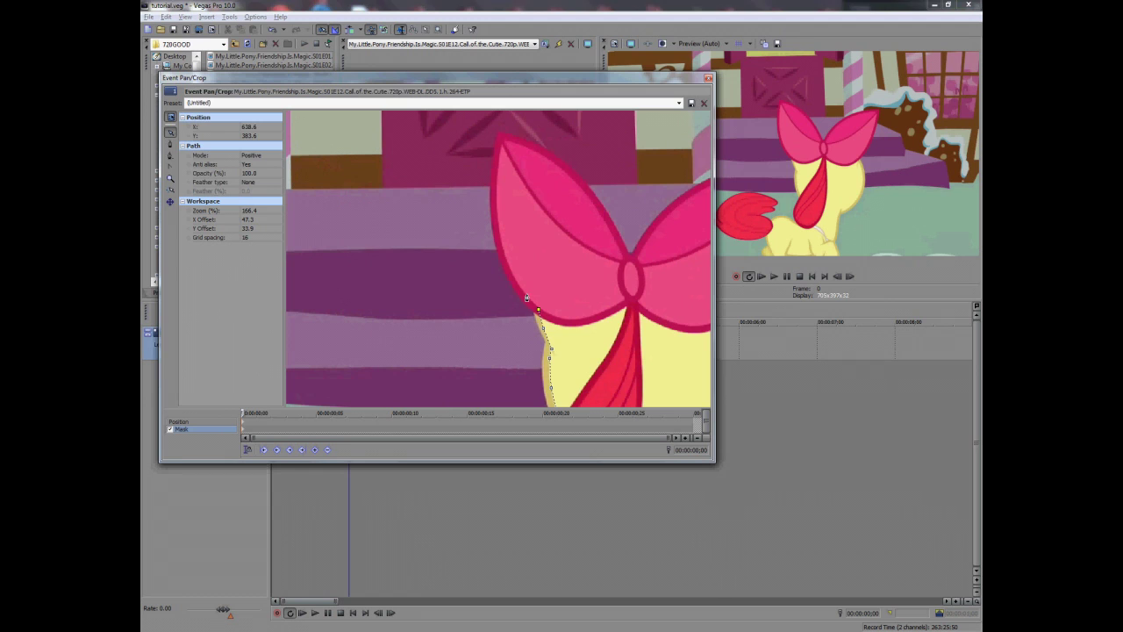
{"action": "left_click", "coordinate": [523, 293]}
{"action": "left_click", "coordinate": [507, 264]}
{"action": "left_click", "coordinate": [497, 223]}
{"action": "left_click", "coordinate": [496, 184]}
{"action": "left_click_drag", "start_coordinate": [502, 146], "coordinate": [498, 158]}
{"action": "left_click", "coordinate": [502, 140]}
Step: Continue the mask along the bow's top edge down to its centre knot
{"action": "left_click", "coordinate": [521, 147]}
{"action": "left_click", "coordinate": [571, 177]}
{"action": "left_click", "coordinate": [592, 199]}
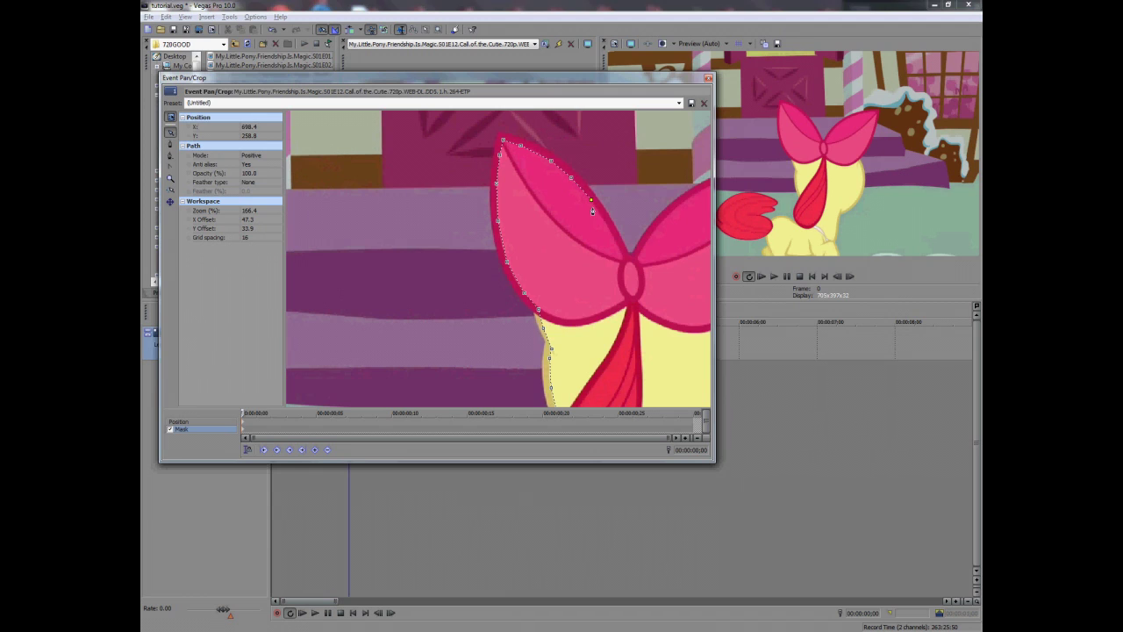
{"action": "left_click", "coordinate": [623, 255]}
{"action": "left_click", "coordinate": [651, 236]}
{"action": "left_click_drag", "start_coordinate": [672, 215], "coordinate": [453, 235]}
Step: Trace the mask around the bow's right lobe and down its right edge
{"action": "left_click", "coordinate": [454, 232]}
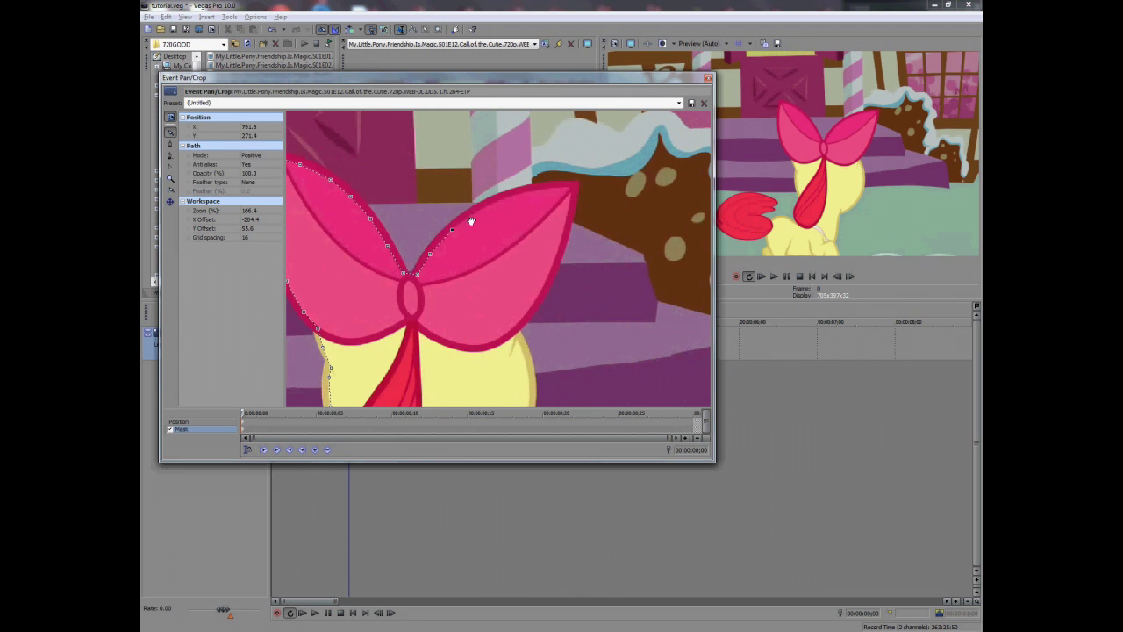
{"action": "left_click", "coordinate": [469, 216]}
{"action": "left_click", "coordinate": [524, 193]}
{"action": "left_click", "coordinate": [570, 188]}
{"action": "left_click", "coordinate": [569, 212]}
{"action": "left_click", "coordinate": [556, 258]}
{"action": "left_click", "coordinate": [542, 289]}
{"action": "left_click", "coordinate": [512, 331]}
{"action": "left_click", "coordinate": [521, 349]}
Step: Run the mask down the pony's body edge to the bottom of the frame
{"action": "left_click_drag", "start_coordinate": [526, 366], "coordinate": [519, 180]}
{"action": "left_click", "coordinate": [520, 167]}
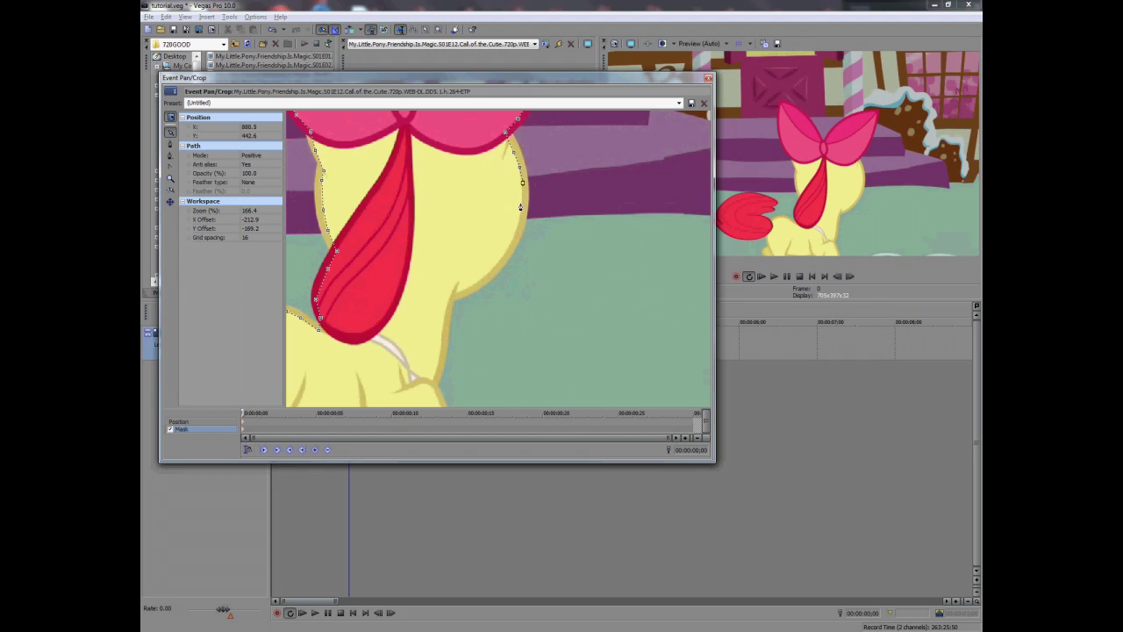
{"action": "left_click", "coordinate": [522, 207]}
{"action": "left_click", "coordinate": [512, 239]}
{"action": "left_click", "coordinate": [499, 264]}
{"action": "left_click", "coordinate": [445, 316]}
{"action": "left_click", "coordinate": [430, 387]}
{"action": "scroll", "coordinate": [444, 395], "scroll_direction": "down", "scroll_amount": 3}
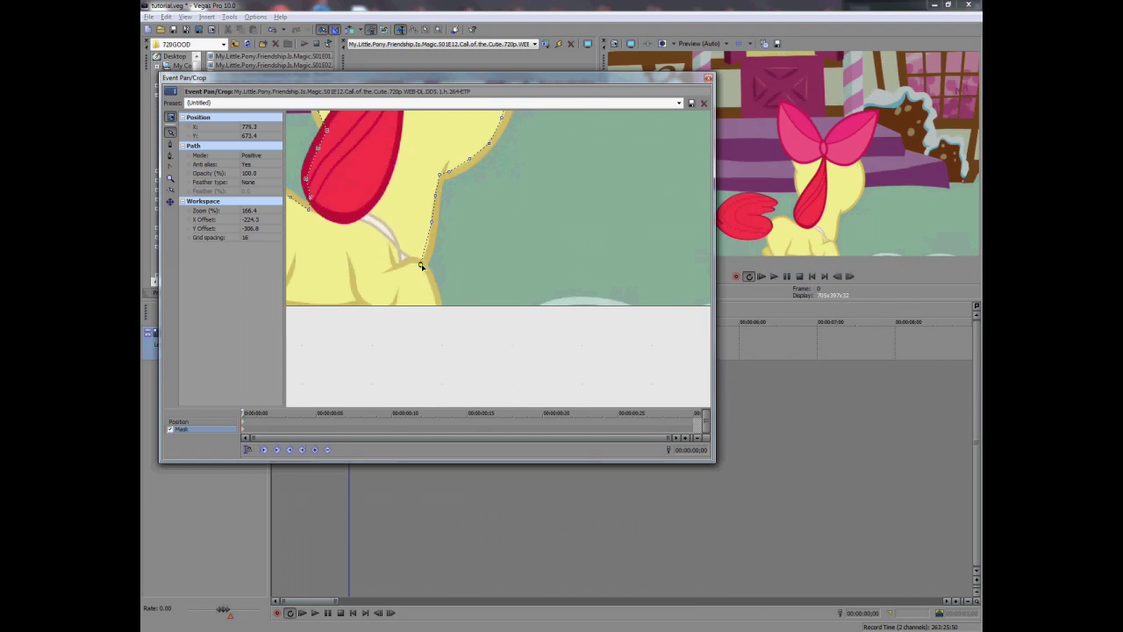
{"action": "left_click_drag", "start_coordinate": [421, 266], "coordinate": [423, 268]}
{"action": "left_click", "coordinate": [429, 282]}
{"action": "left_click", "coordinate": [433, 298]}
Step: Close the mask at its starting point, check the isolated pony, and move the editor aside
{"action": "left_click_drag", "start_coordinate": [401, 321], "coordinate": [542, 306]}
{"action": "left_click", "coordinate": [585, 289]}
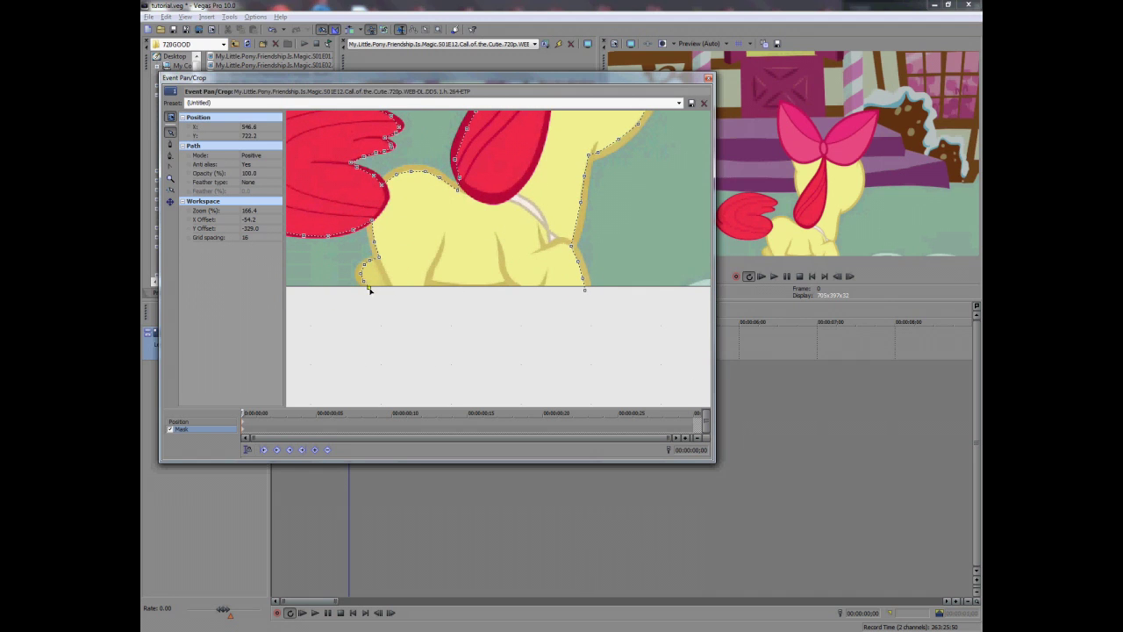
{"action": "left_click_drag", "start_coordinate": [369, 290], "coordinate": [373, 293]}
{"action": "left_click", "coordinate": [374, 293]}
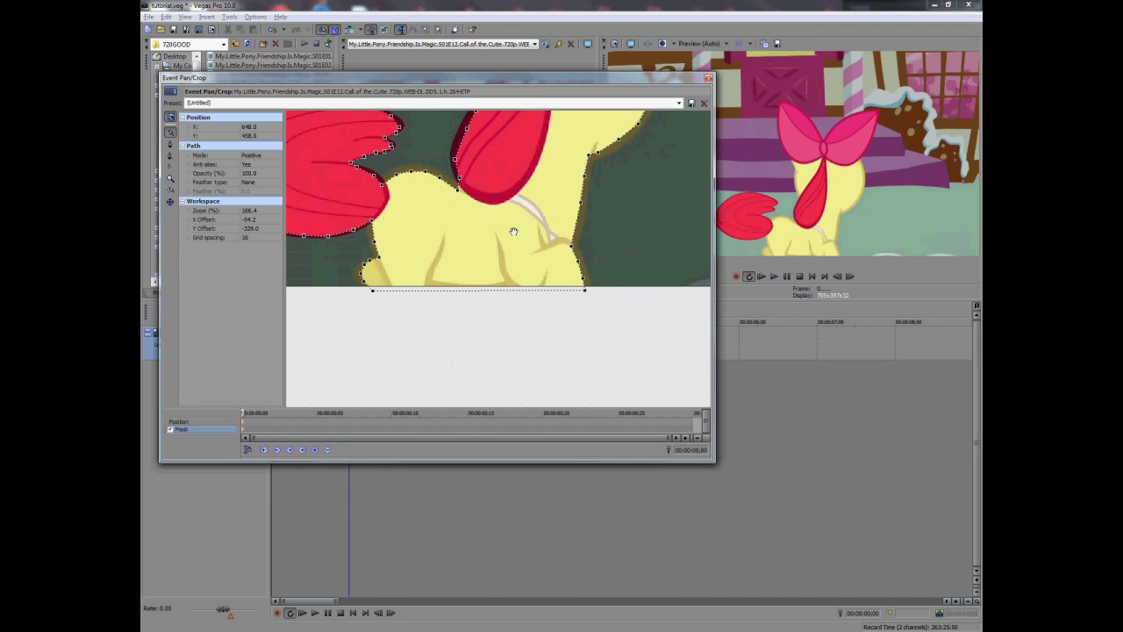
{"action": "left_click_drag", "start_coordinate": [632, 238], "coordinate": [616, 354]}
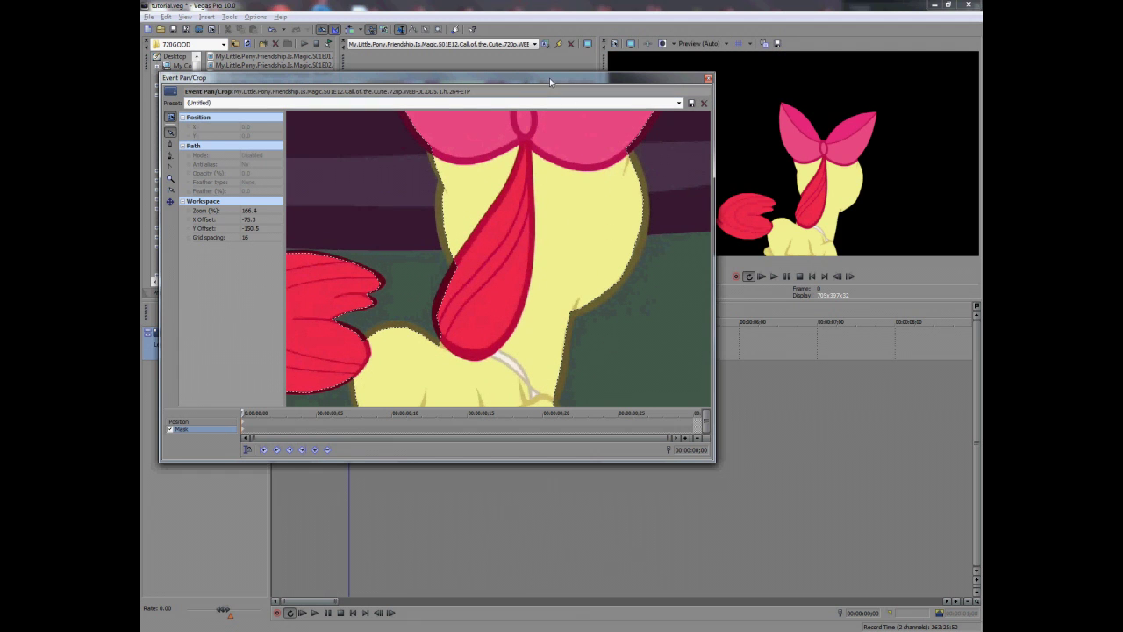
{"action": "left_click_drag", "start_coordinate": [581, 100], "coordinate": [706, 213]}
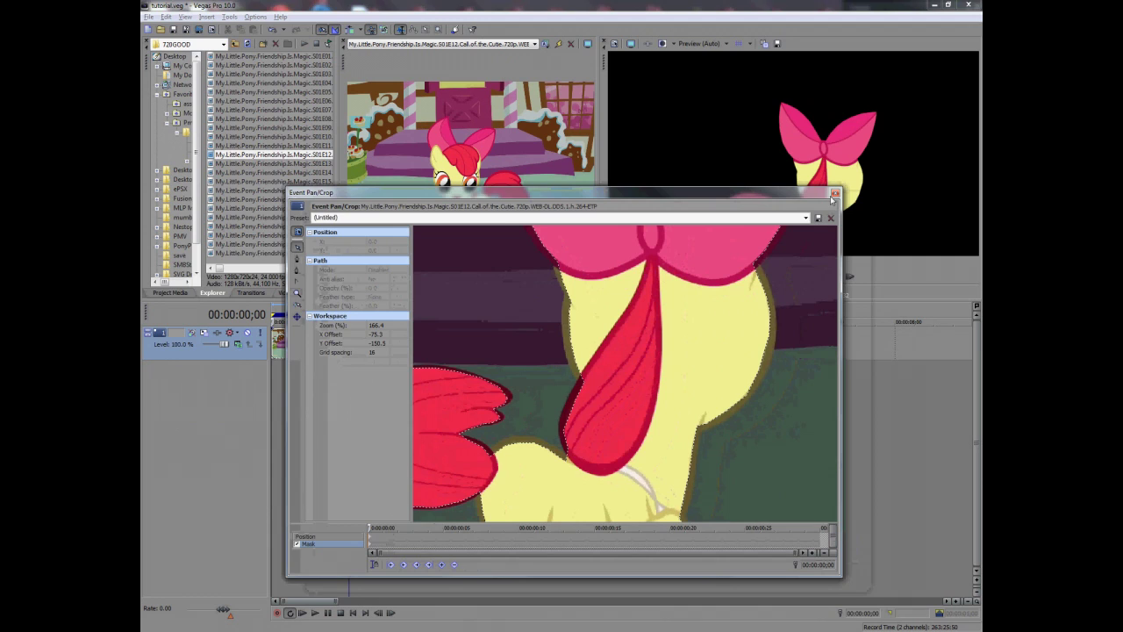
Step: Add a Green Solid Color generator clip on a new track below the pony
{"action": "left_click", "coordinate": [836, 193]}
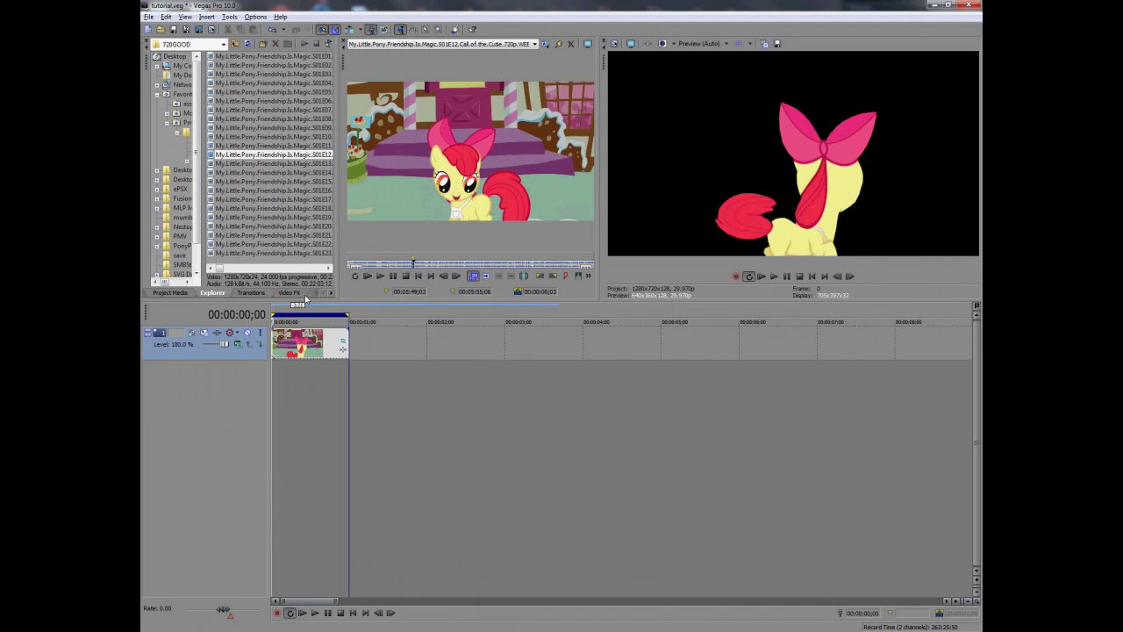
{"action": "left_click", "coordinate": [331, 293]}
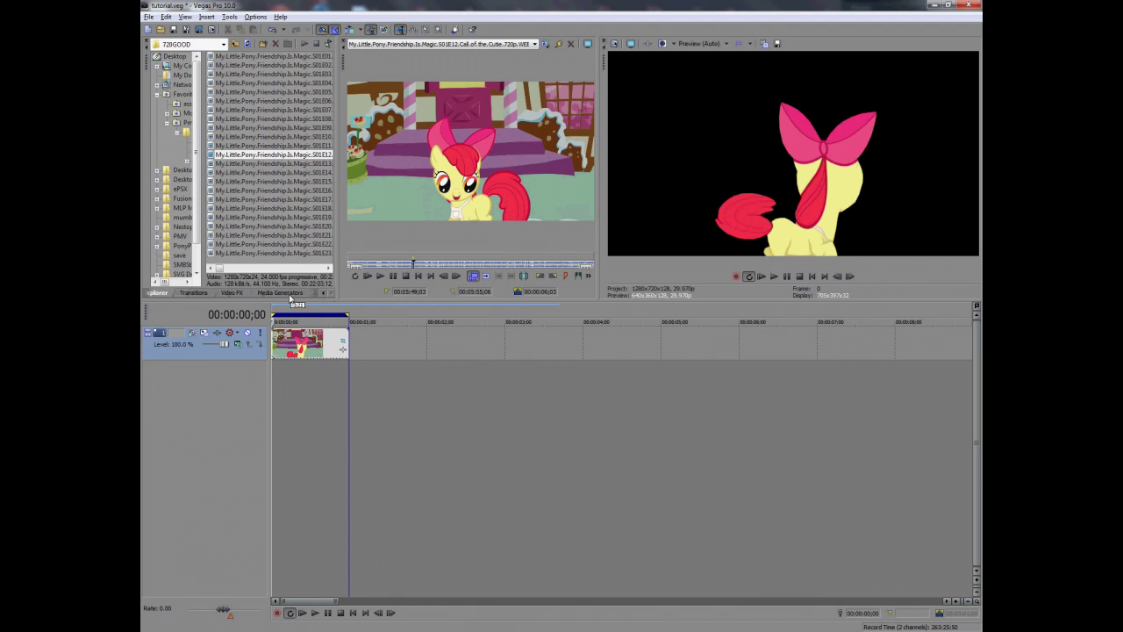
{"action": "left_click", "coordinate": [287, 294]}
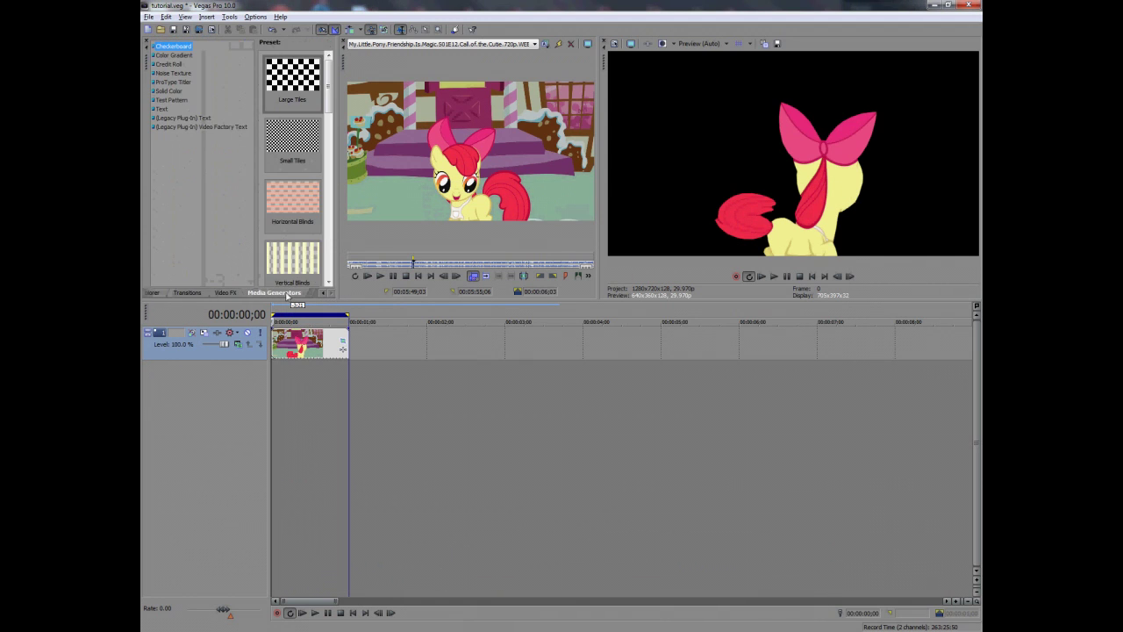
{"action": "left_click", "coordinate": [157, 93]}
{"action": "left_click", "coordinate": [309, 256]}
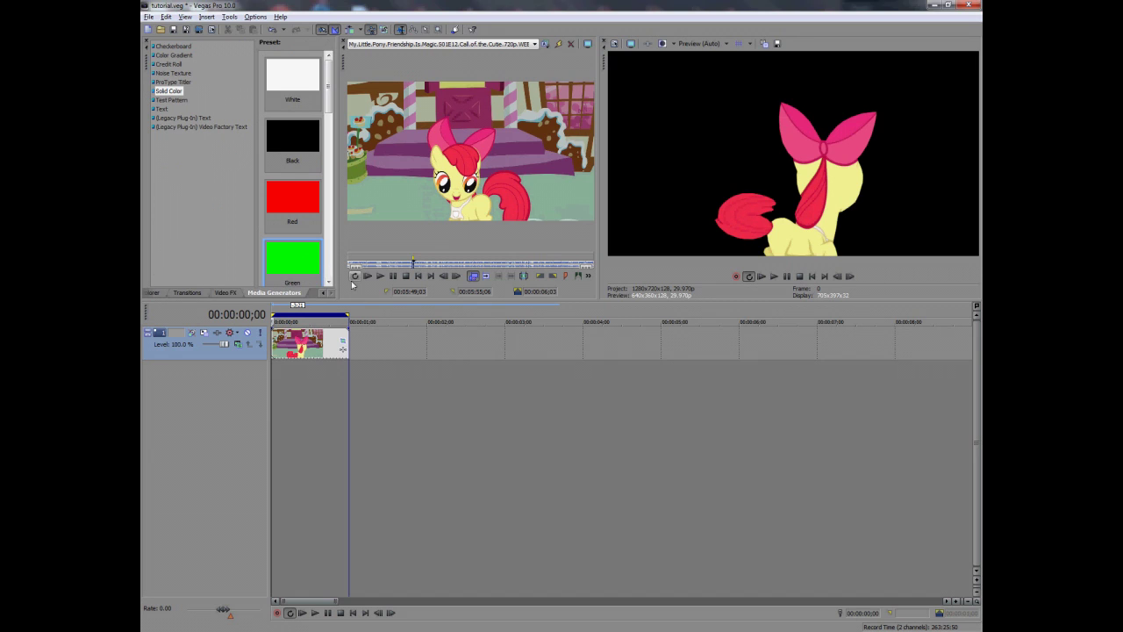
{"action": "left_click_drag", "start_coordinate": [313, 278], "coordinate": [390, 386]}
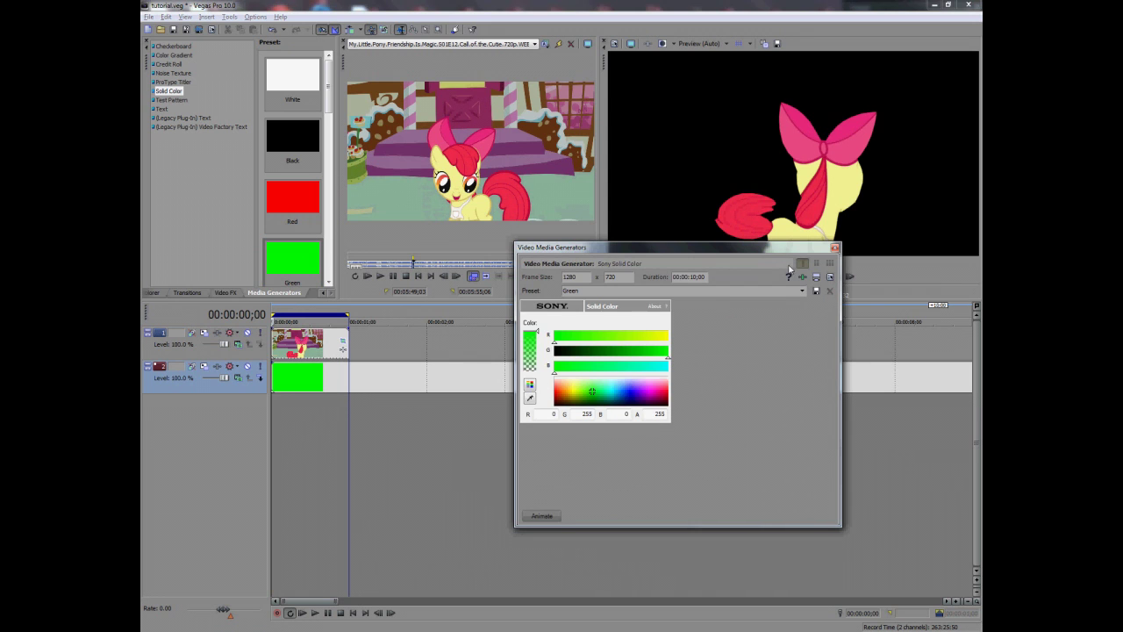
{"action": "left_click", "coordinate": [834, 247]}
Step: Trim the green clip to the pony clip's length, preview the composite, and reopen Event Pan/Crop
{"action": "scroll", "coordinate": [722, 381], "scroll_direction": "down", "scroll_amount": 5}
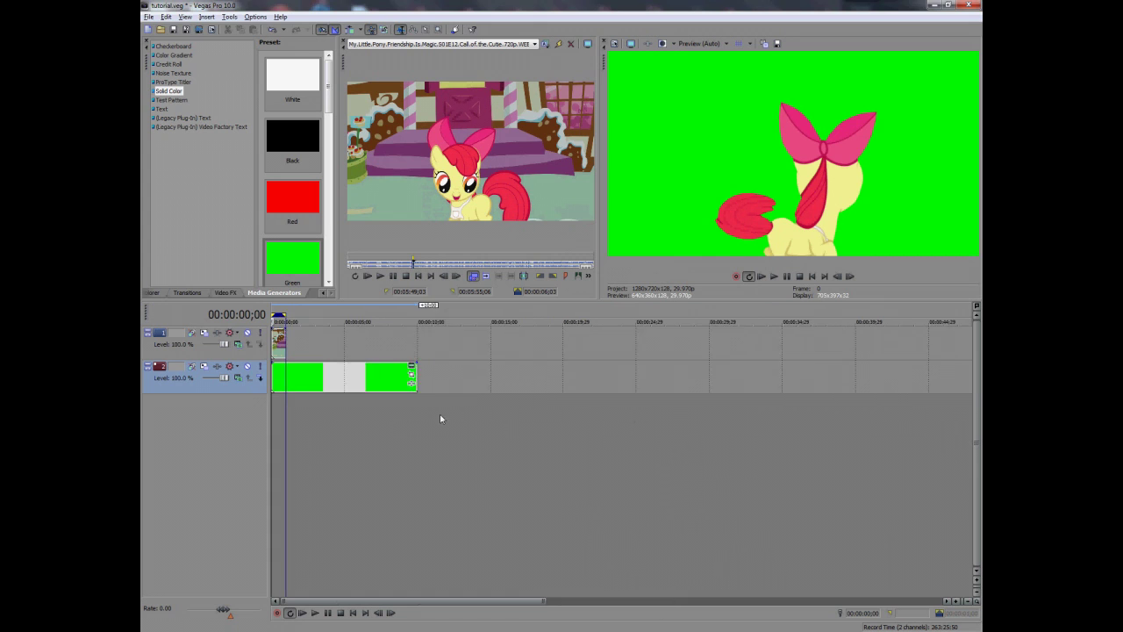
{"action": "scroll", "coordinate": [440, 414], "scroll_direction": "up", "scroll_amount": 3}
{"action": "left_click_drag", "start_coordinate": [559, 378], "coordinate": [301, 386]}
{"action": "left_click", "coordinate": [290, 433]}
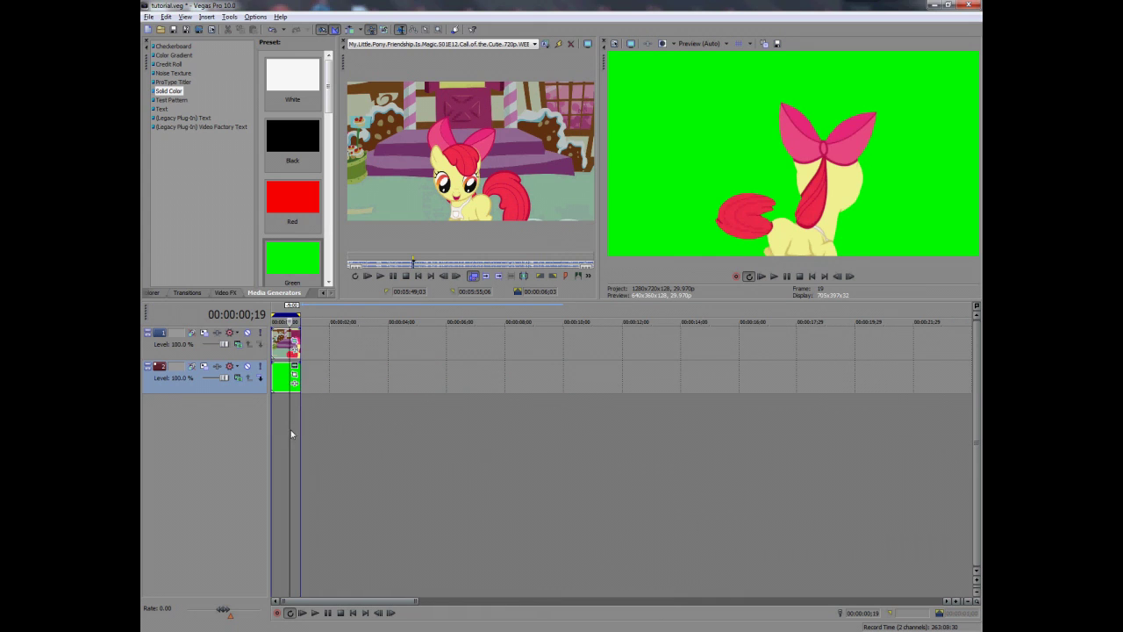
{"action": "scroll", "coordinate": [369, 435], "scroll_direction": "up", "scroll_amount": 8}
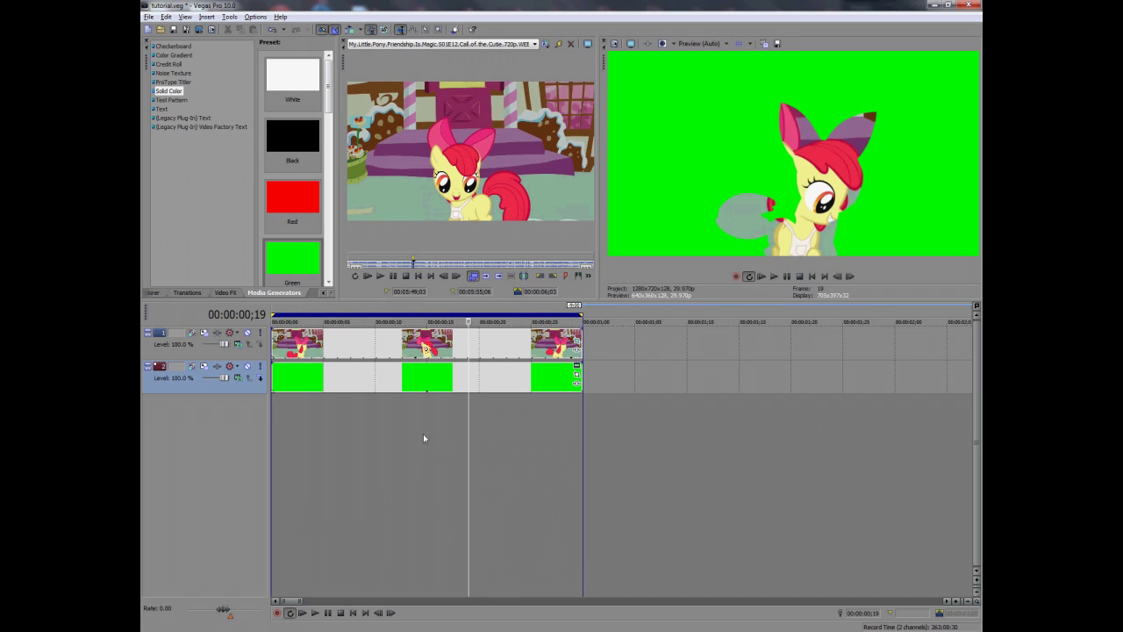
{"action": "left_click", "coordinate": [417, 412]}
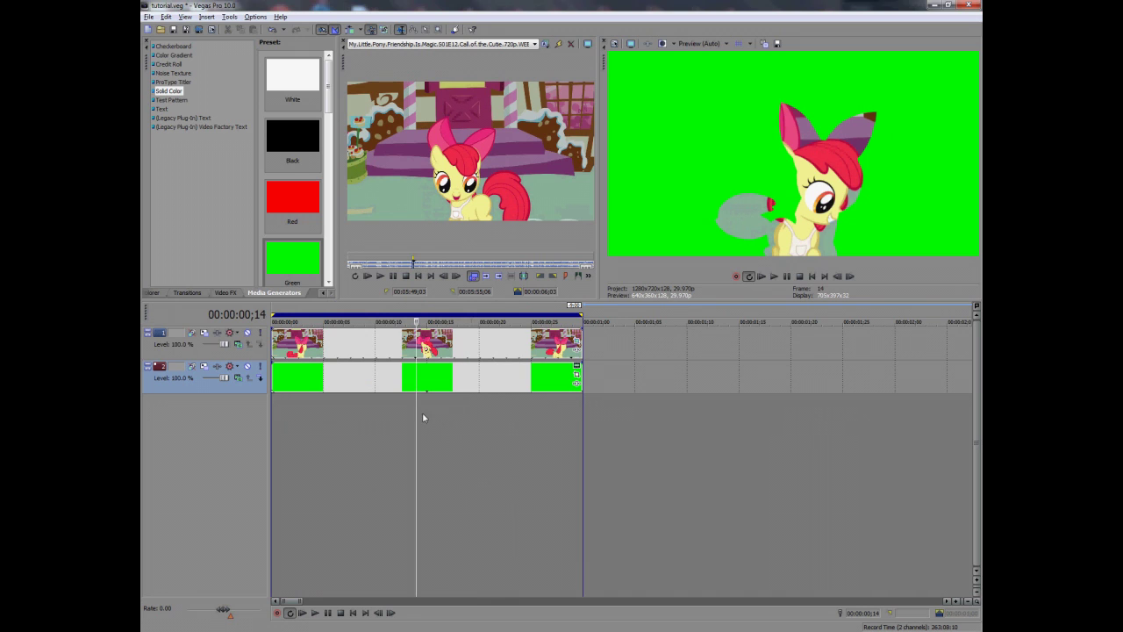
{"action": "left_click", "coordinate": [531, 413]}
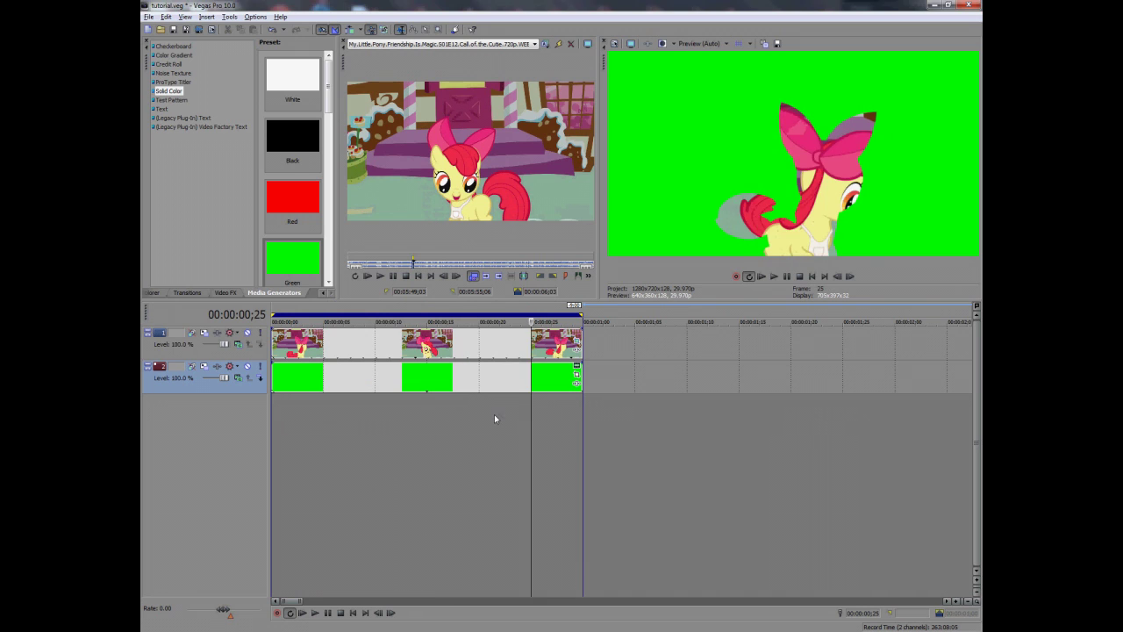
{"action": "left_click", "coordinate": [576, 341]}
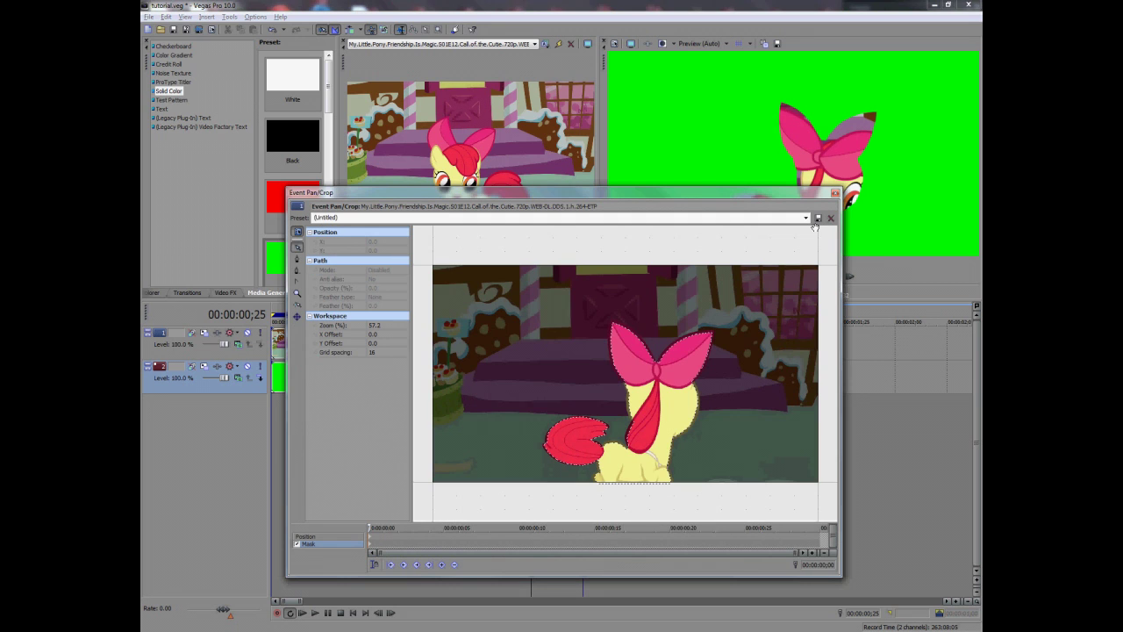
Step: Select the pony mask and set Feather type to Out with Feather (%) 0.2
{"action": "left_click", "coordinate": [370, 548]}
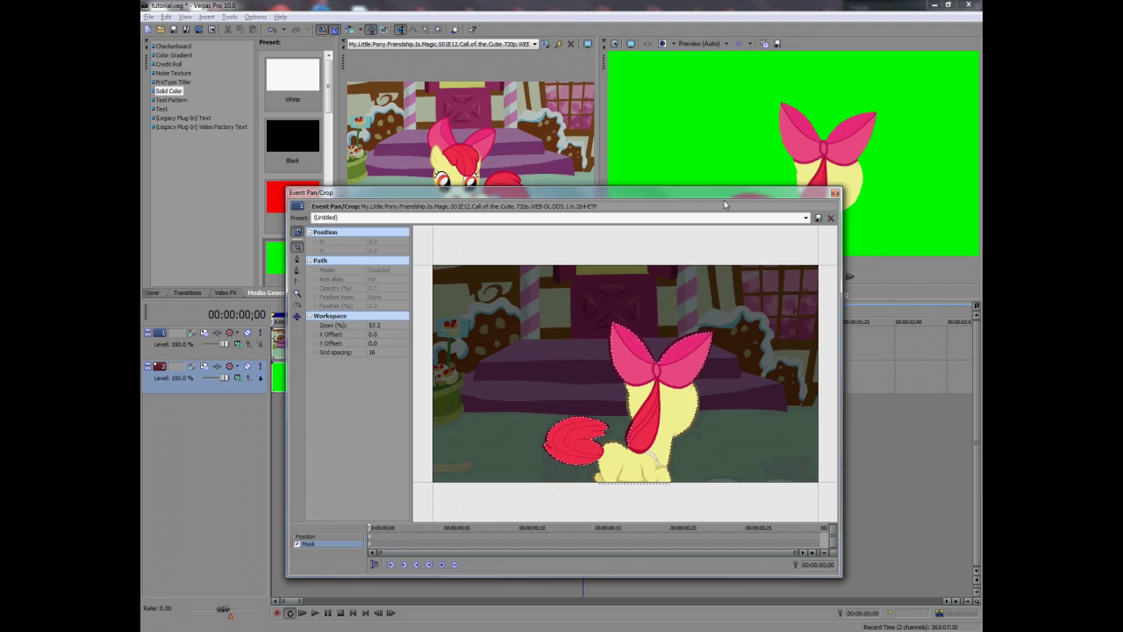
{"action": "left_click_drag", "start_coordinate": [724, 197], "coordinate": [657, 266]}
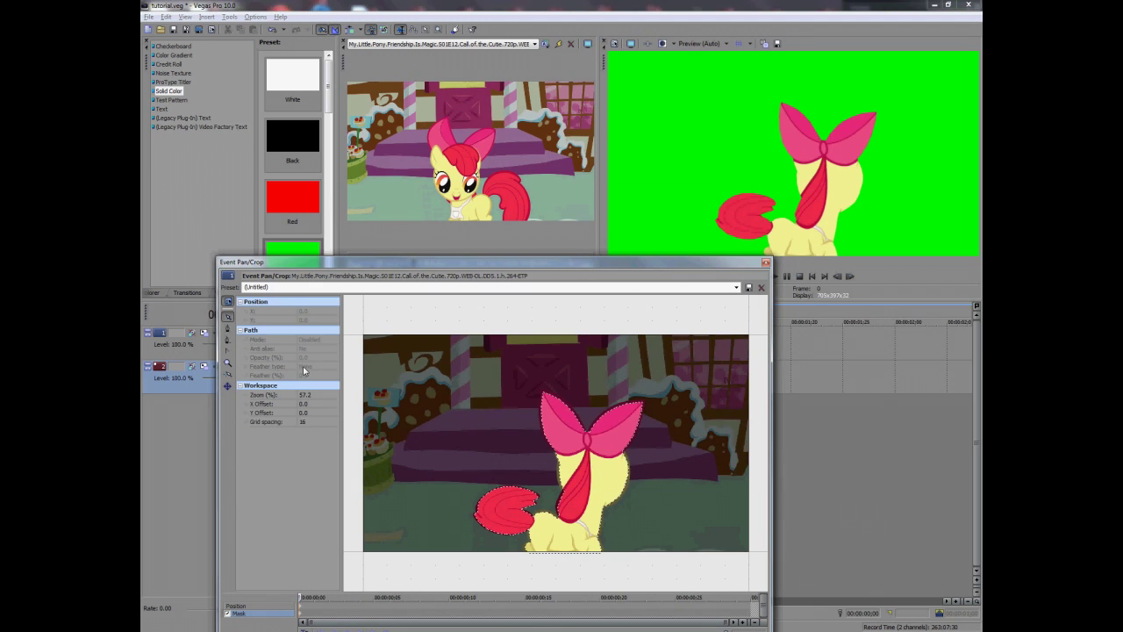
{"action": "left_click", "coordinate": [306, 366]}
{"action": "left_click", "coordinate": [308, 376]}
{"action": "left_click", "coordinate": [488, 498]}
{"action": "left_click", "coordinate": [319, 368]}
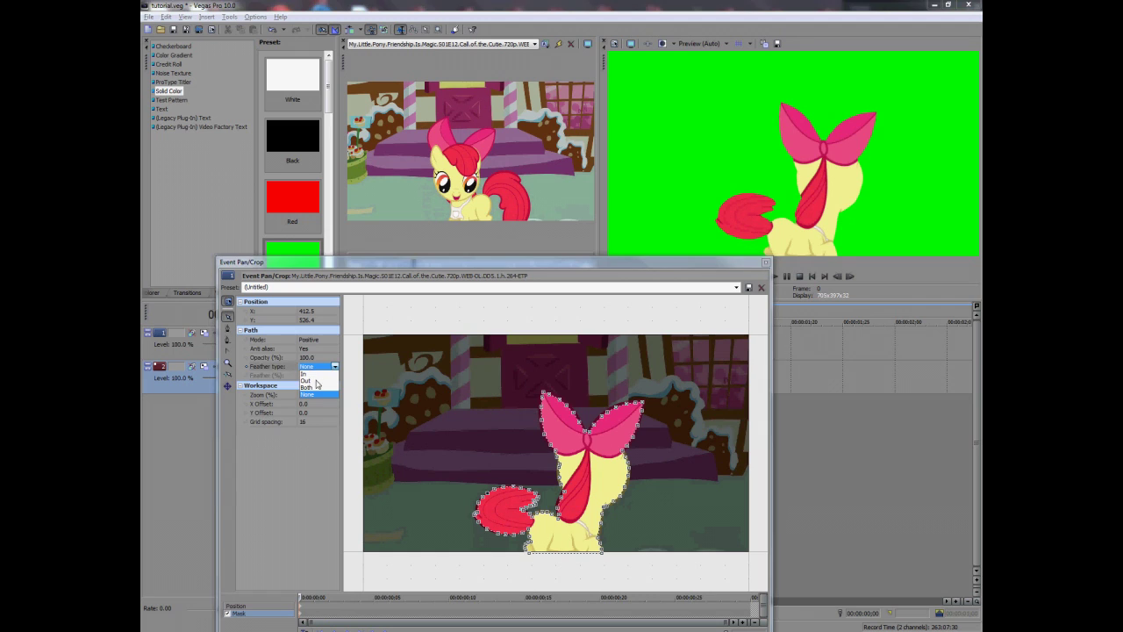
{"action": "left_click", "coordinate": [317, 381]}
{"action": "left_click", "coordinate": [316, 377]}
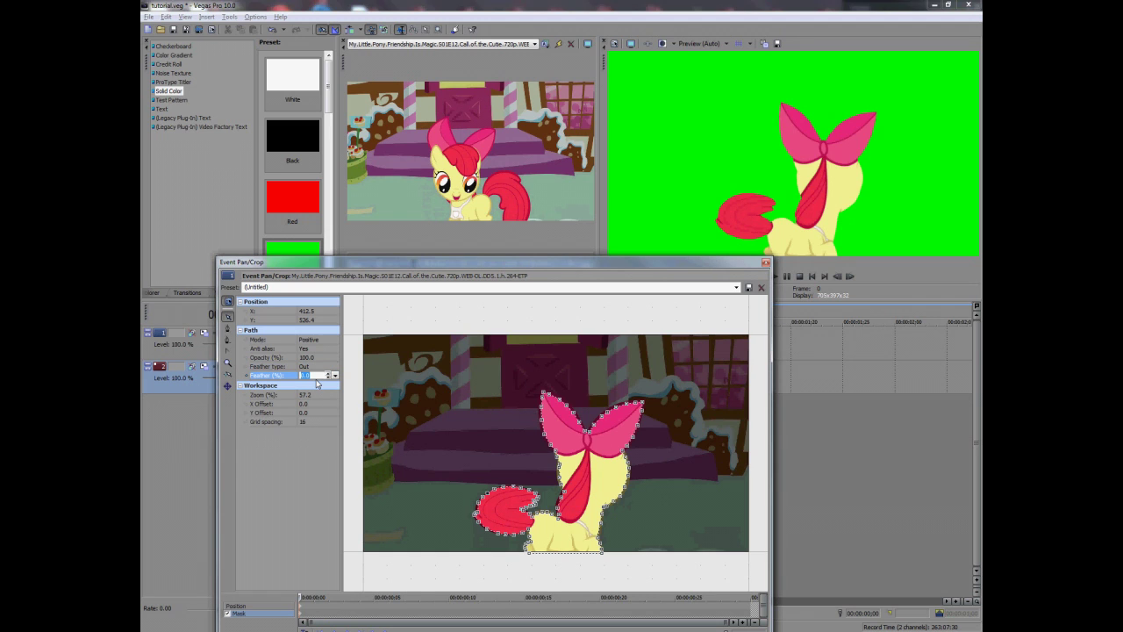
{"action": "type", "text": "0.2"}
{"action": "key", "text": "Return"}
Step: Preview the pony mask with feather amounts of 1.0 and then 10%
{"action": "left_click_drag", "start_coordinate": [637, 266], "coordinate": [853, 270]}
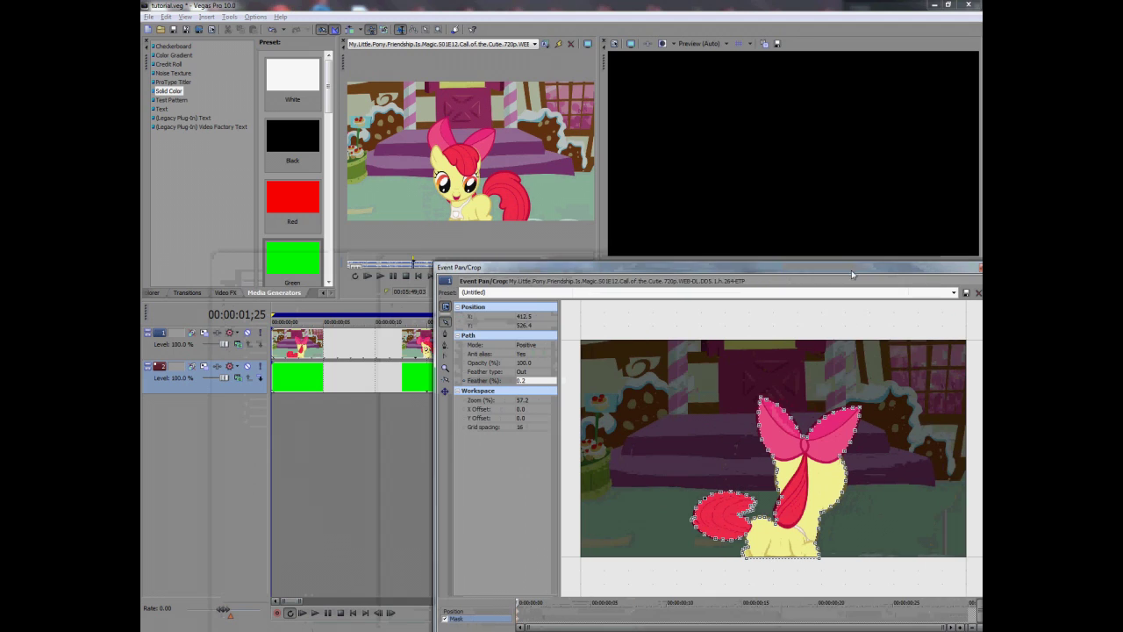
{"action": "left_click", "coordinate": [271, 430]}
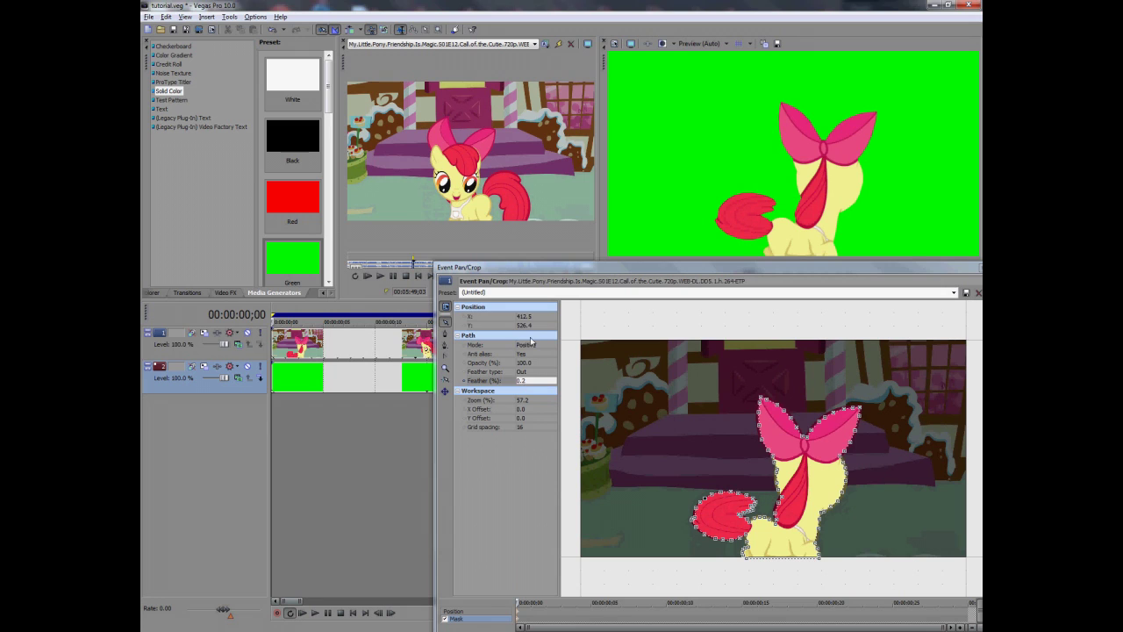
{"action": "left_click", "coordinate": [531, 380]}
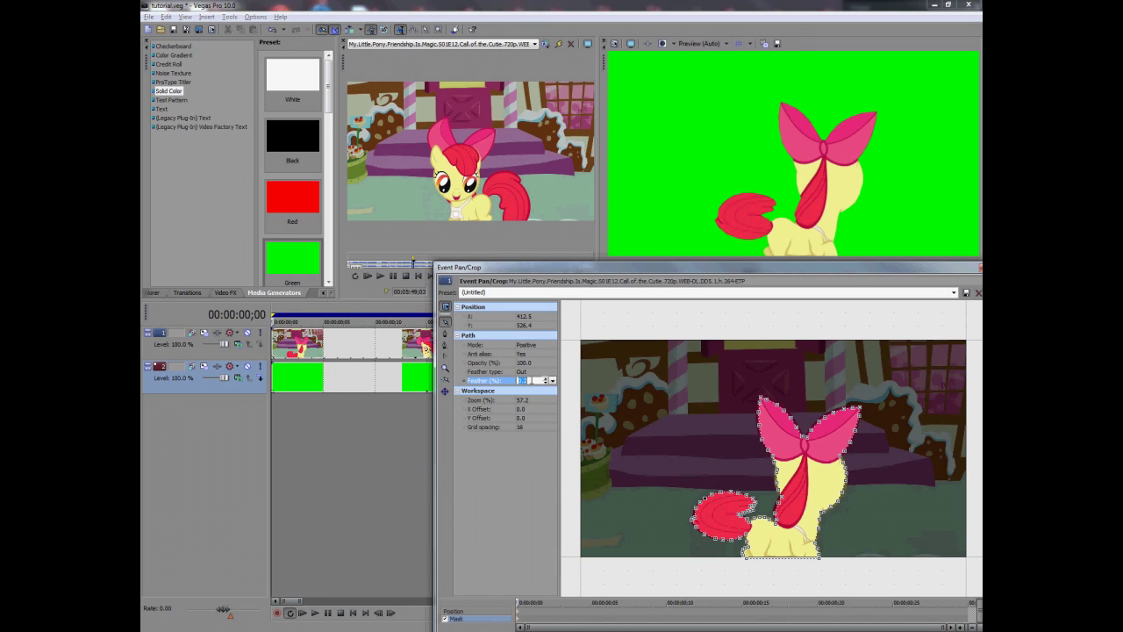
{"action": "type", "text": "1"}
{"action": "key", "text": "Return"}
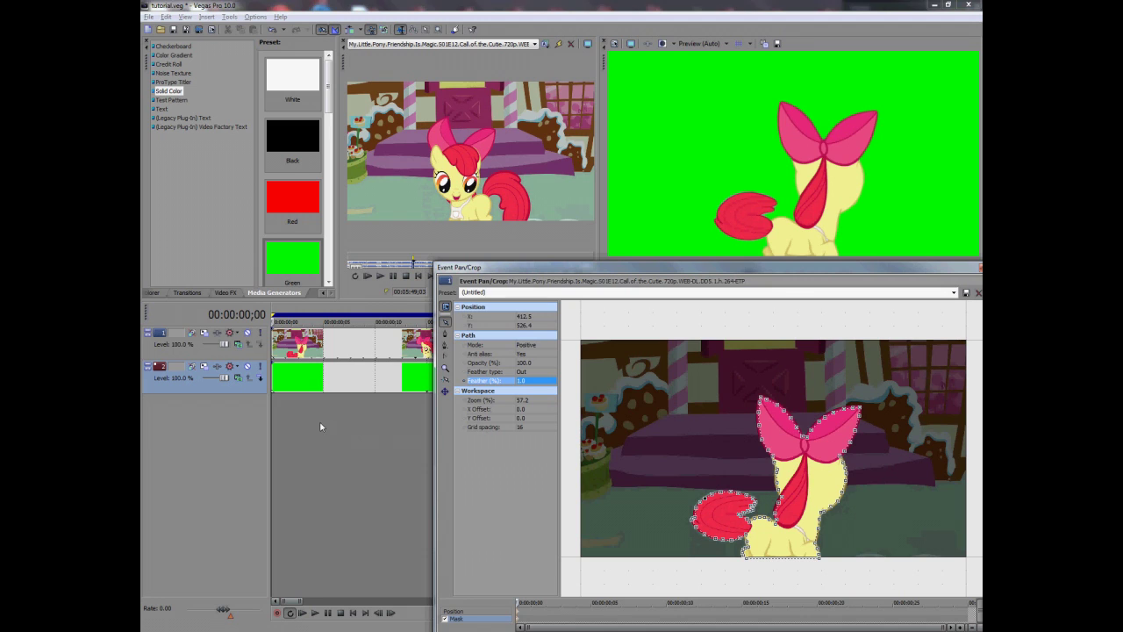
{"action": "left_click", "coordinate": [280, 406]}
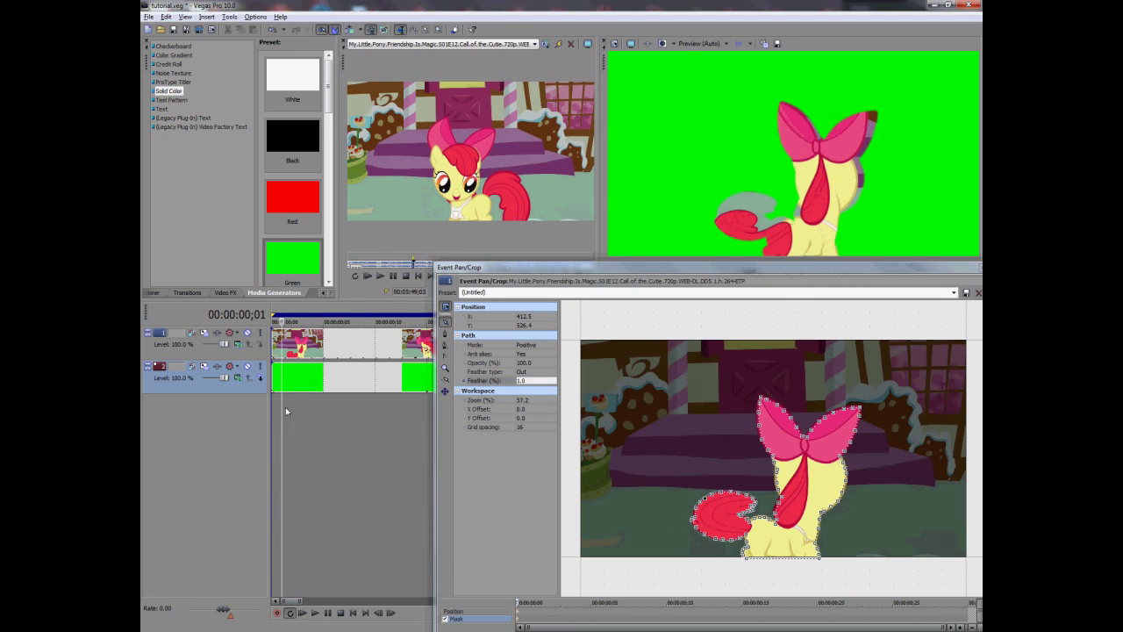
{"action": "left_click", "coordinate": [272, 410]}
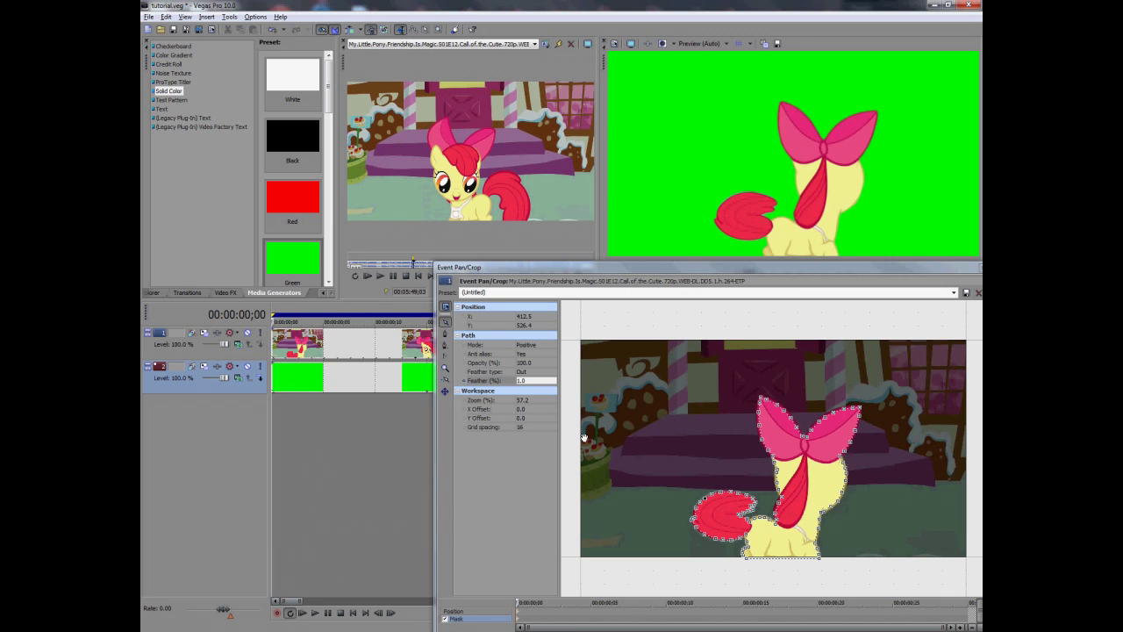
{"action": "left_click", "coordinate": [555, 383]}
{"action": "type", "text": "10"}
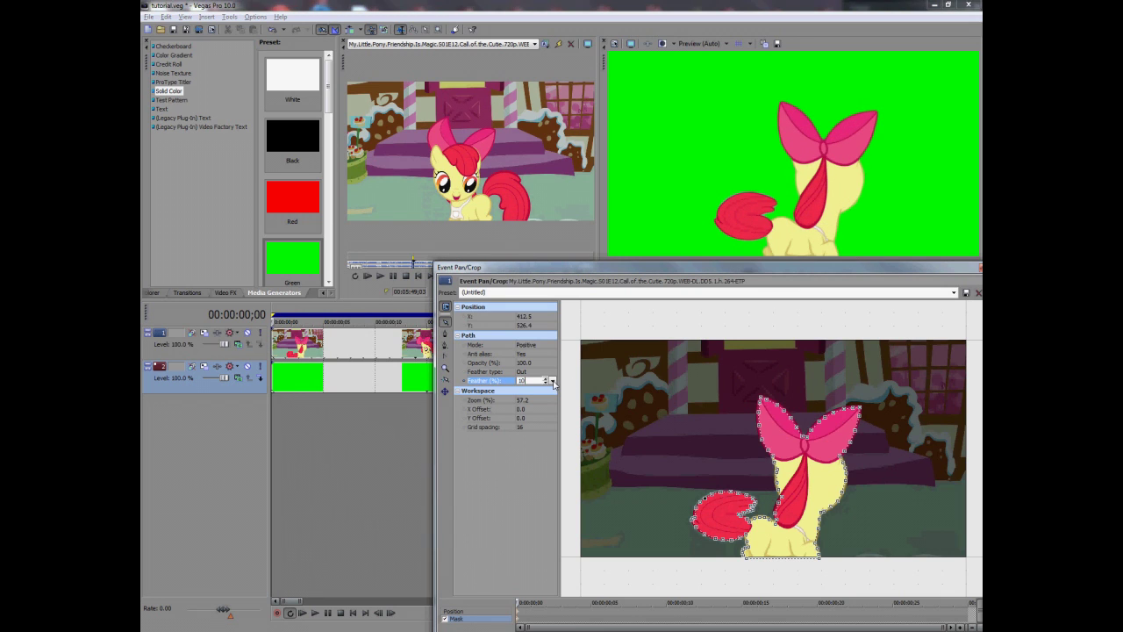
{"action": "key", "text": "Return"}
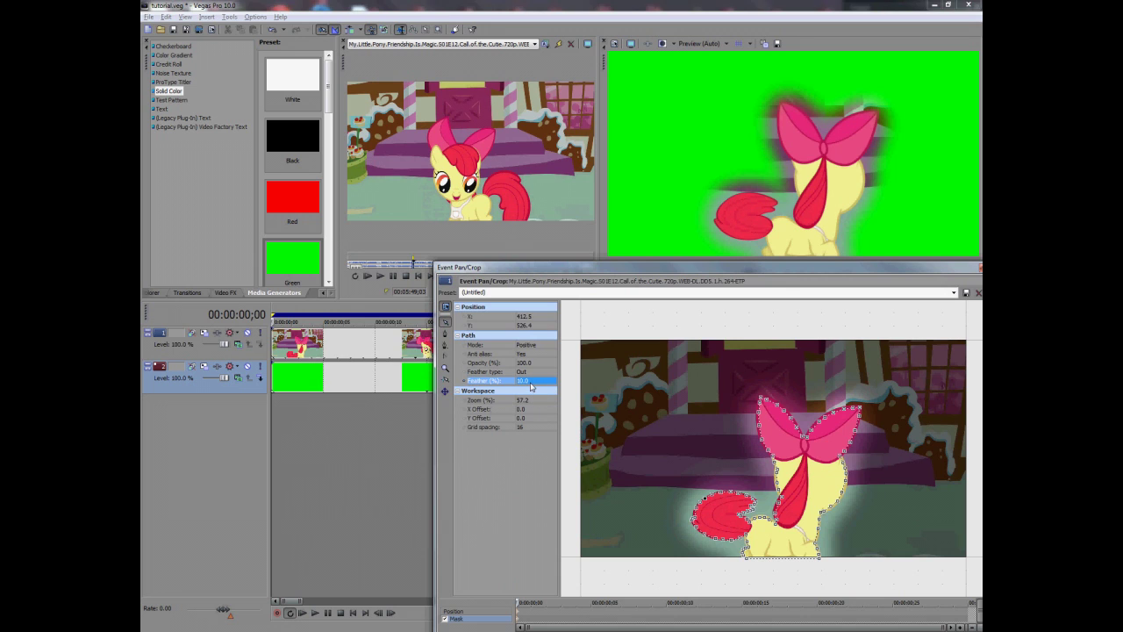
Step: Drop the feather back to 1.0, settle on 0.5%, and move the mask editor up-left
{"action": "left_click", "coordinate": [531, 382]}
{"action": "type", "text": "0"}
{"action": "key", "text": "Return"}
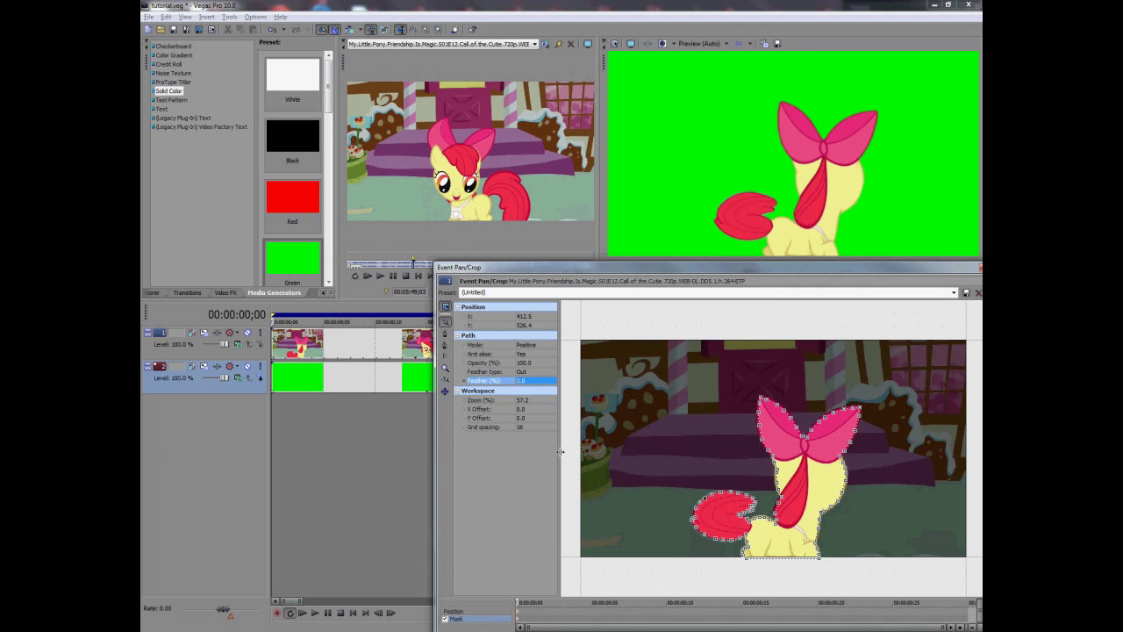
{"action": "left_click", "coordinate": [533, 383]}
{"action": "type", "text": "0.5"}
{"action": "key", "text": "Return"}
{"action": "left_click_drag", "start_coordinate": [675, 272], "coordinate": [598, 243]}
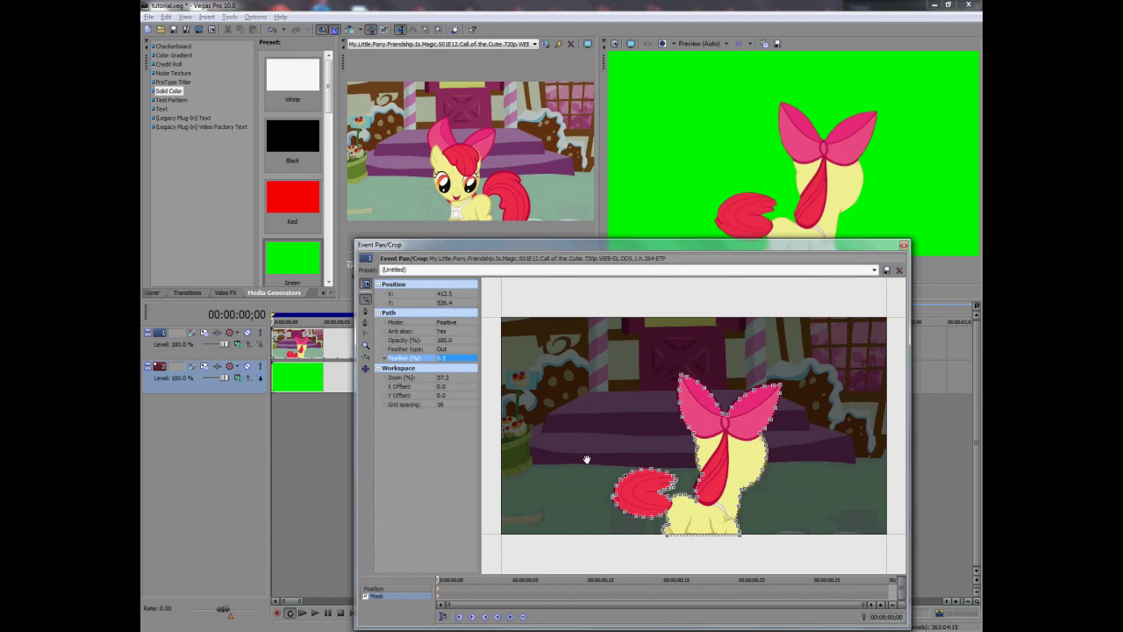
{"action": "left_click_drag", "start_coordinate": [629, 247], "coordinate": [421, 105]}
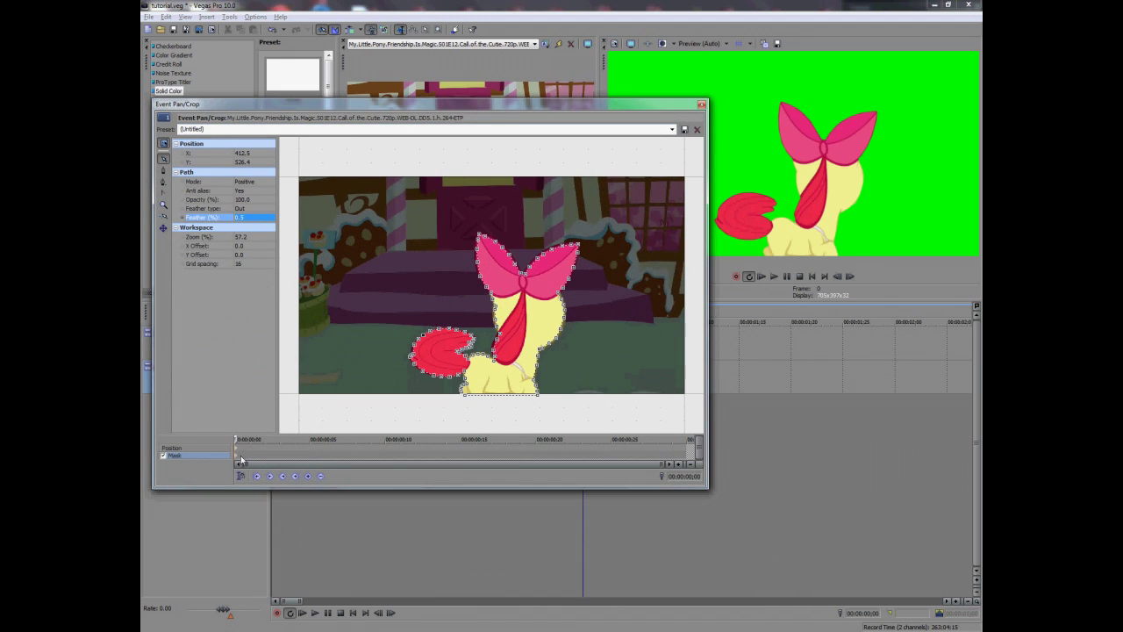
Step: Step the Pan/Crop timeline forward one frame to frame 1 of the pony clip
{"action": "left_click", "coordinate": [236, 458]}
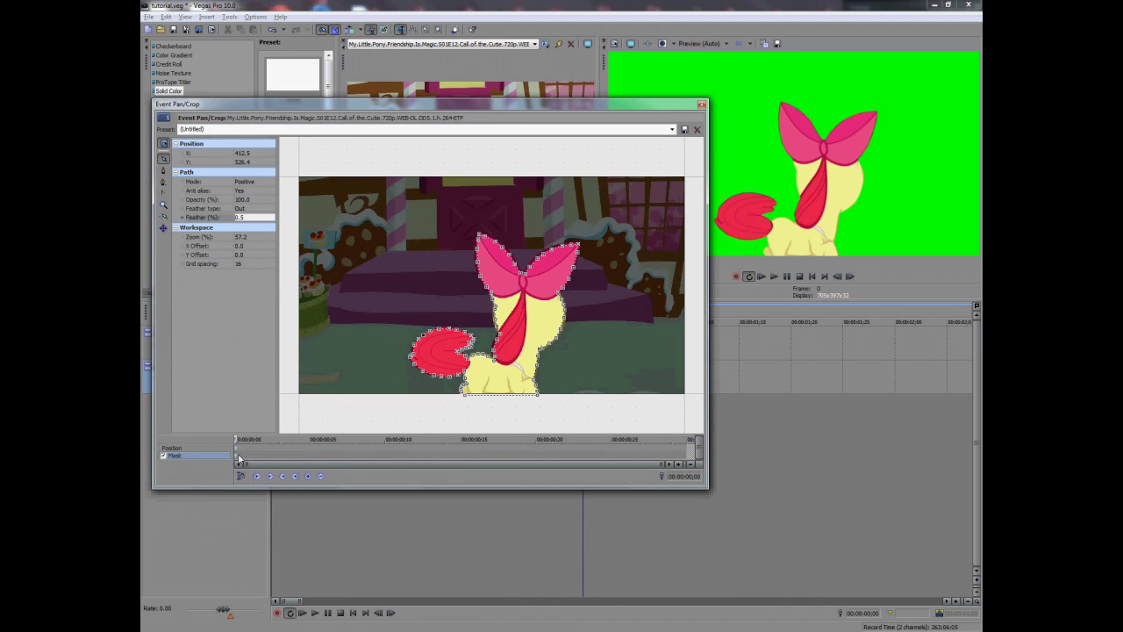
{"action": "scroll", "coordinate": [246, 452], "scroll_direction": "down", "scroll_amount": 5}
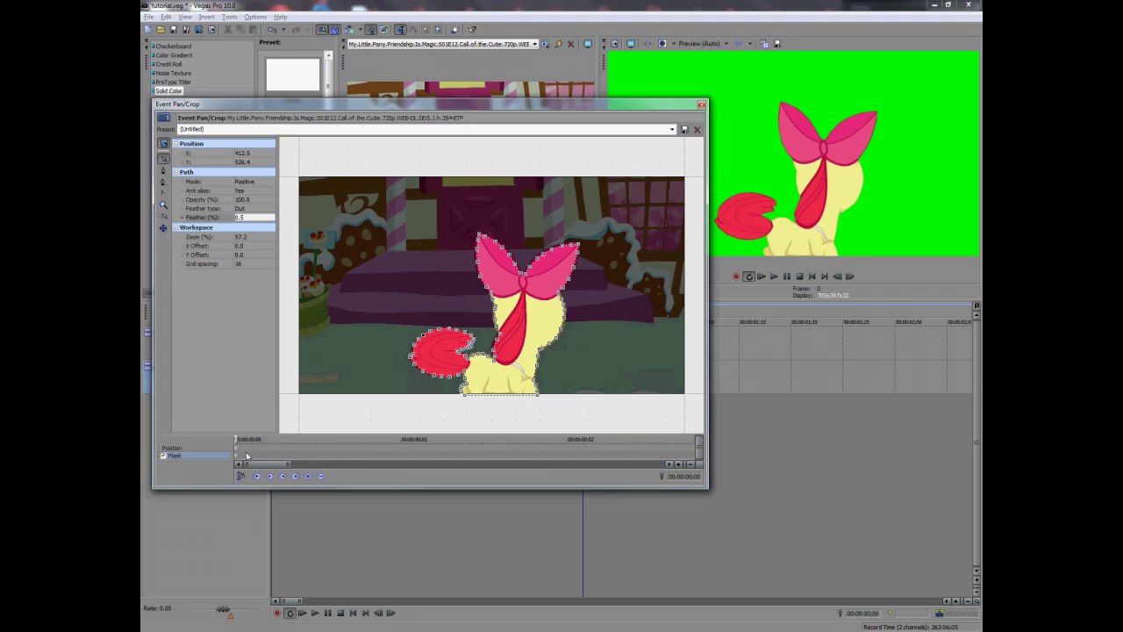
{"action": "scroll", "coordinate": [247, 454], "scroll_direction": "down", "scroll_amount": 2}
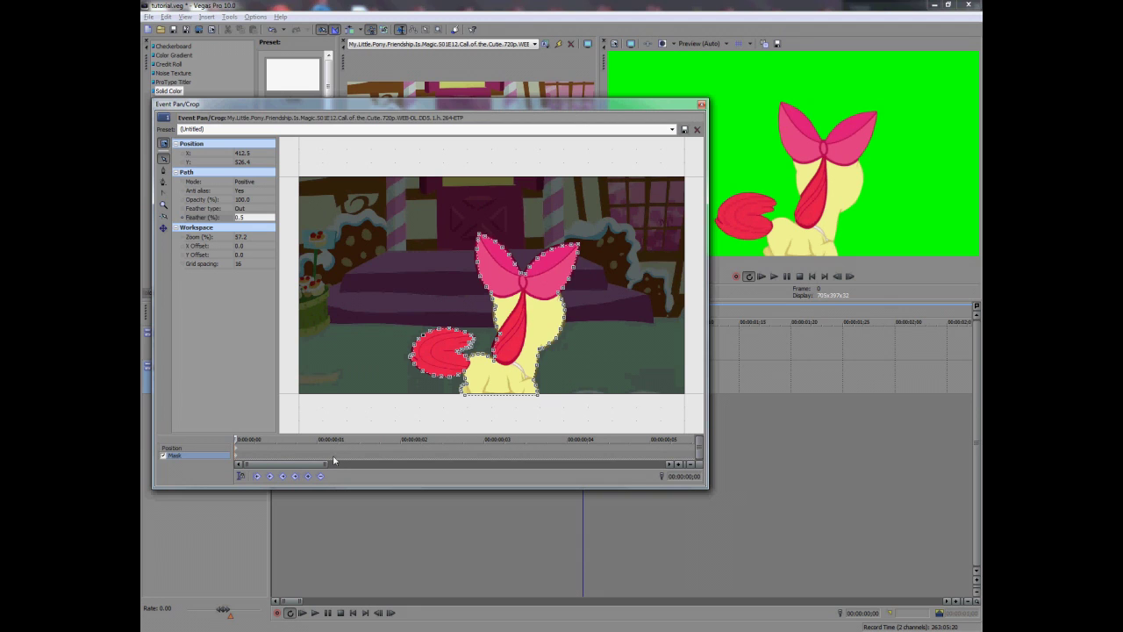
{"action": "key", "text": "Right"}
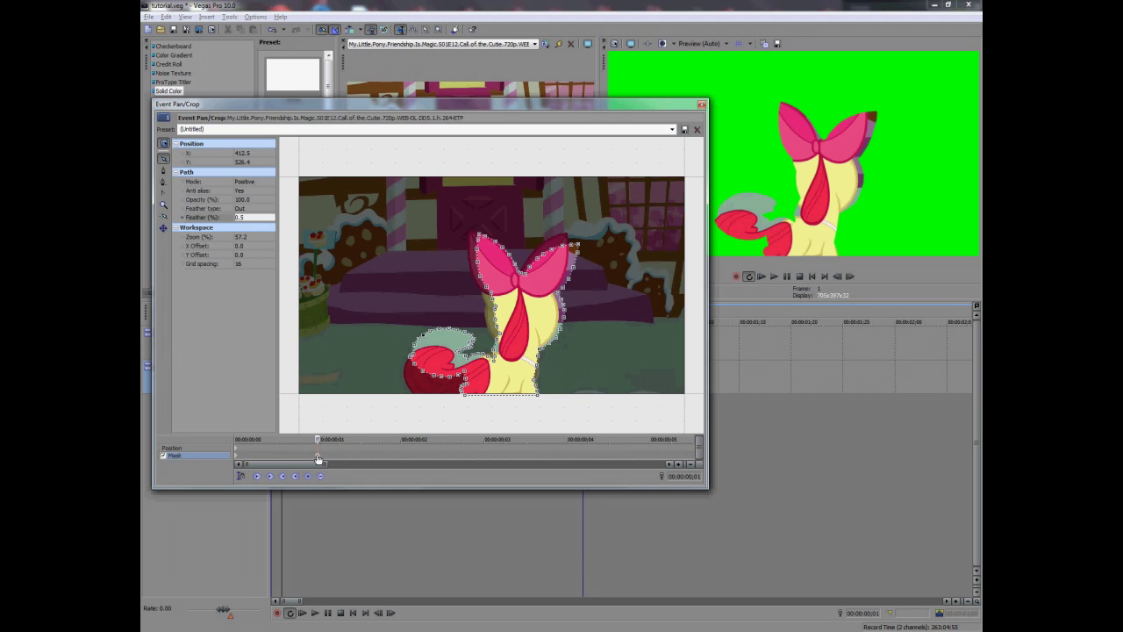
Step: Reset the mask on frame 1 and place a new first point below the pony's tail
{"action": "right_click", "coordinate": [445, 355]}
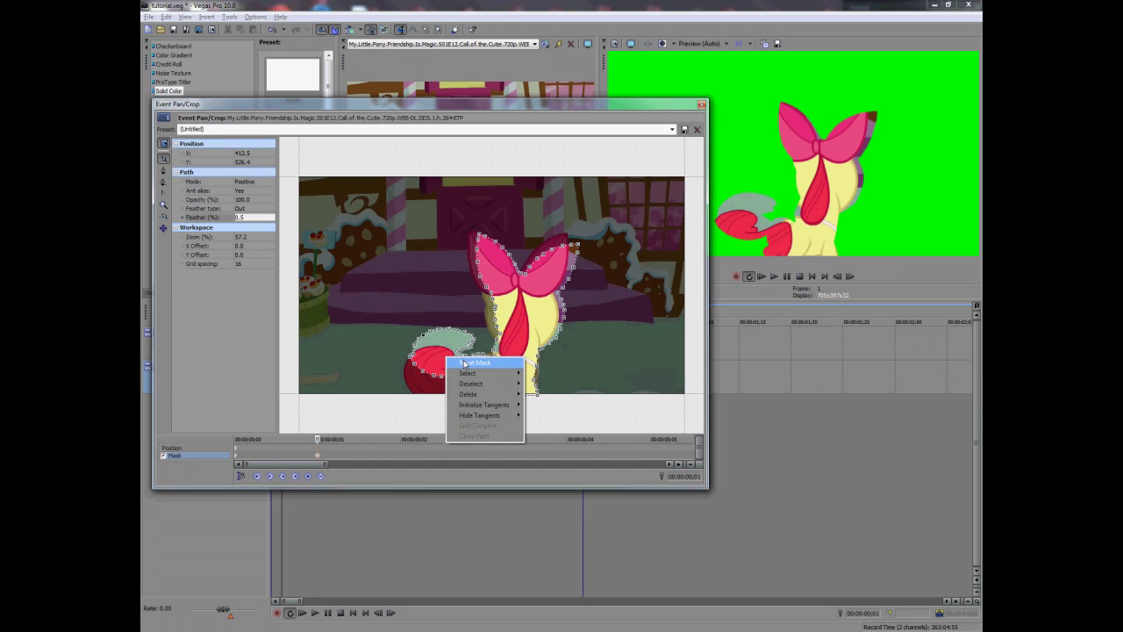
{"action": "left_click", "coordinate": [465, 365]}
{"action": "left_click_drag", "start_coordinate": [505, 376], "coordinate": [511, 320]}
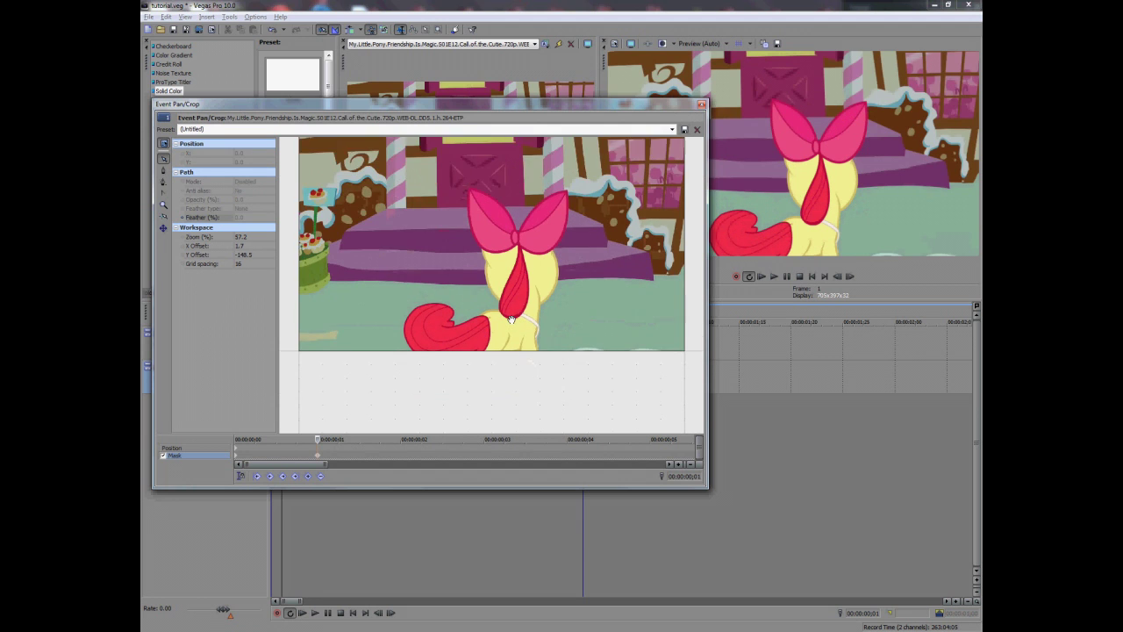
{"action": "scroll", "coordinate": [511, 321], "scroll_direction": "up", "scroll_amount": 6}
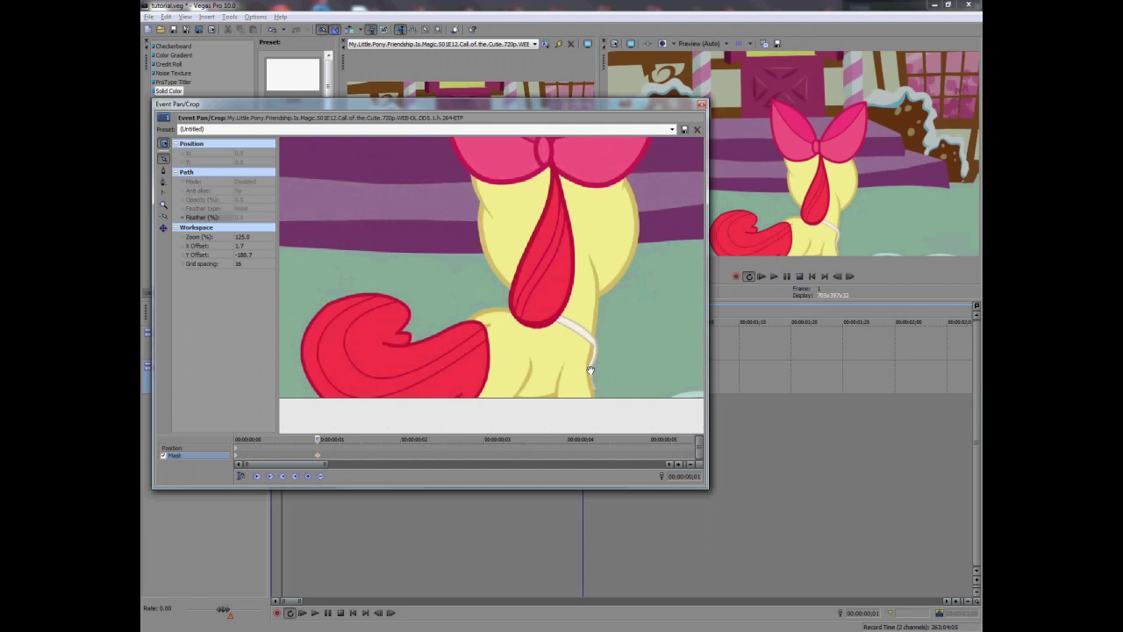
{"action": "left_click_drag", "start_coordinate": [591, 369], "coordinate": [597, 333]}
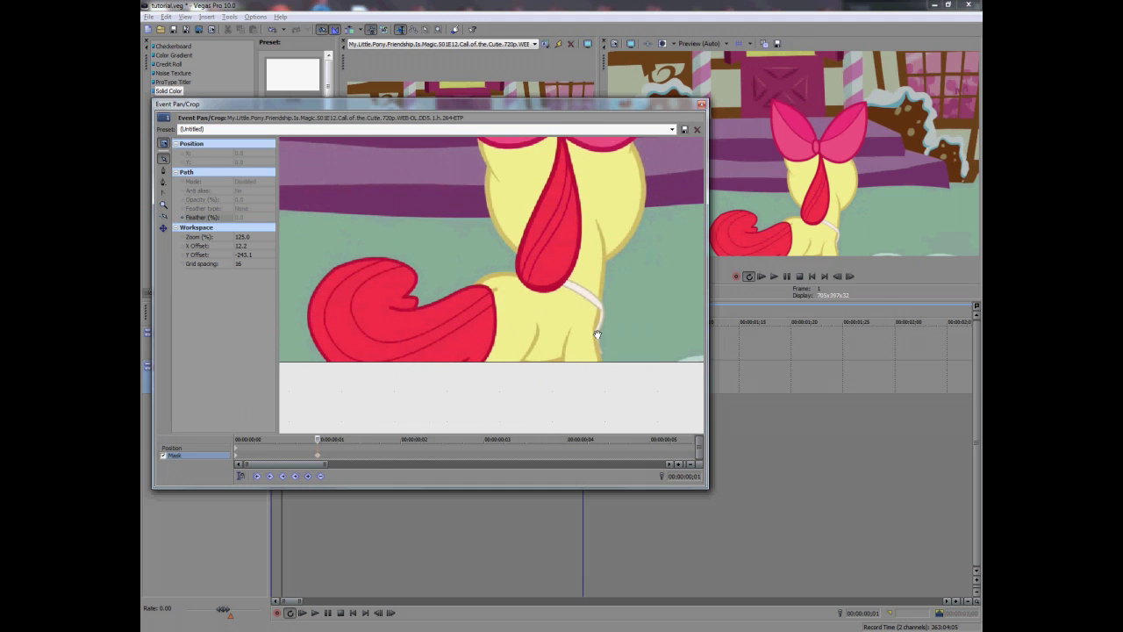
{"action": "left_click_drag", "start_coordinate": [378, 375], "coordinate": [445, 396]}
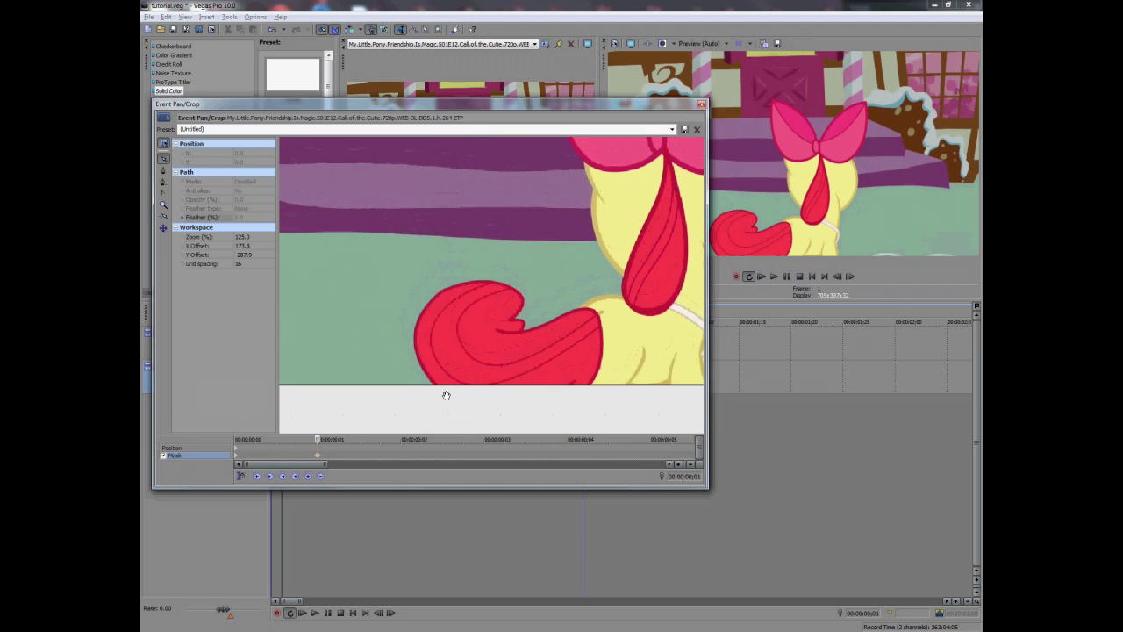
{"action": "scroll", "coordinate": [440, 392], "scroll_direction": "up", "scroll_amount": 3}
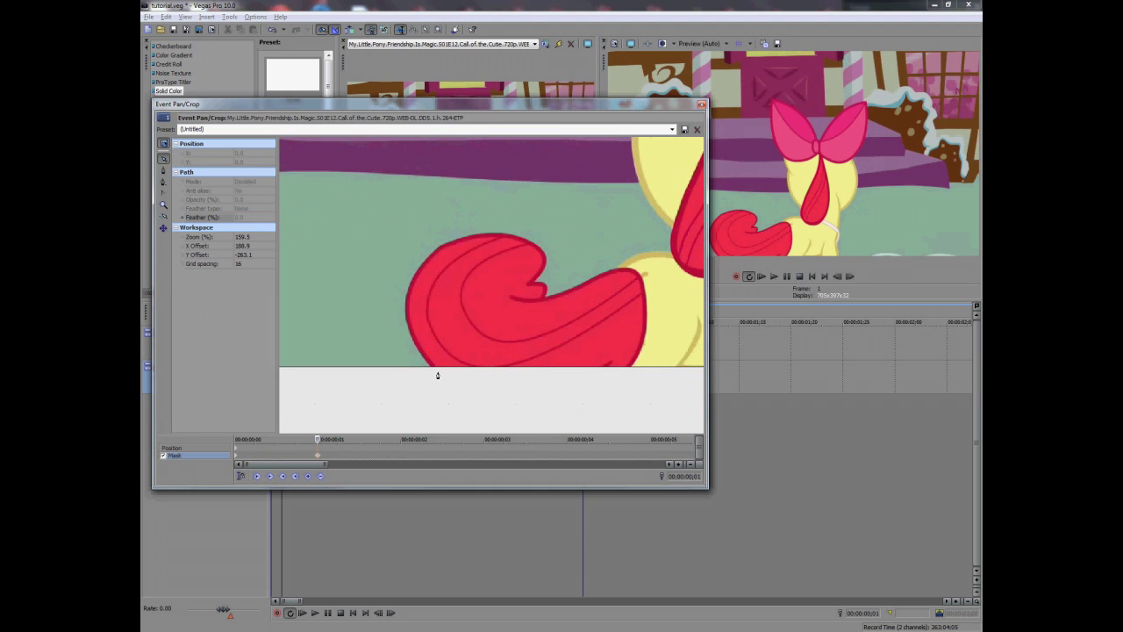
{"action": "left_click", "coordinate": [438, 372]}
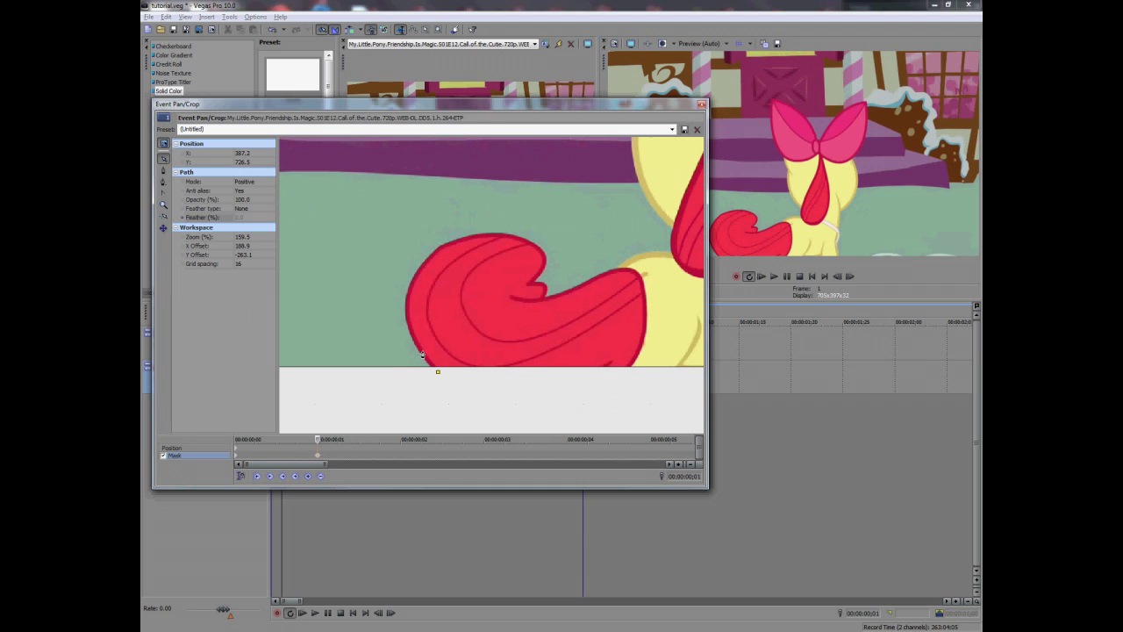
Step: Trace mask points around the pony's tail and its notch to where it meets the body
{"action": "left_click", "coordinate": [411, 324]}
{"action": "left_click", "coordinate": [410, 298]}
{"action": "left_click", "coordinate": [419, 275]}
{"action": "left_click", "coordinate": [438, 252]}
{"action": "left_click", "coordinate": [462, 241]}
{"action": "left_click", "coordinate": [488, 238]}
{"action": "left_click", "coordinate": [516, 243]}
{"action": "left_click", "coordinate": [535, 248]}
{"action": "left_click", "coordinate": [542, 262]}
{"action": "left_click", "coordinate": [539, 272]}
{"action": "left_click", "coordinate": [529, 283]}
{"action": "left_click", "coordinate": [542, 288]}
{"action": "left_click", "coordinate": [576, 290]}
{"action": "left_click", "coordinate": [617, 273]}
{"action": "left_click", "coordinate": [632, 263]}
{"action": "left_click", "coordinate": [652, 258]}
Step: Continue the outline up the pony's body edge toward the bow
{"action": "left_click_drag", "start_coordinate": [677, 261], "coordinate": [529, 373]}
{"action": "left_click", "coordinate": [527, 371]}
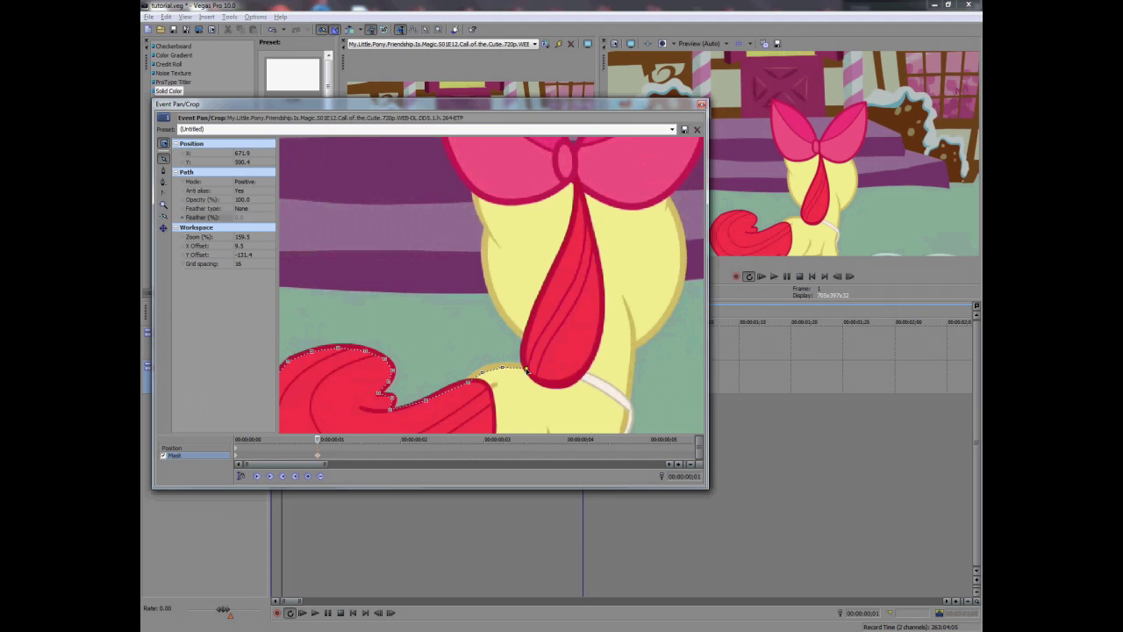
{"action": "left_click", "coordinate": [528, 335]}
{"action": "left_click", "coordinate": [515, 323]}
{"action": "left_click", "coordinate": [495, 292]}
{"action": "left_click", "coordinate": [489, 239]}
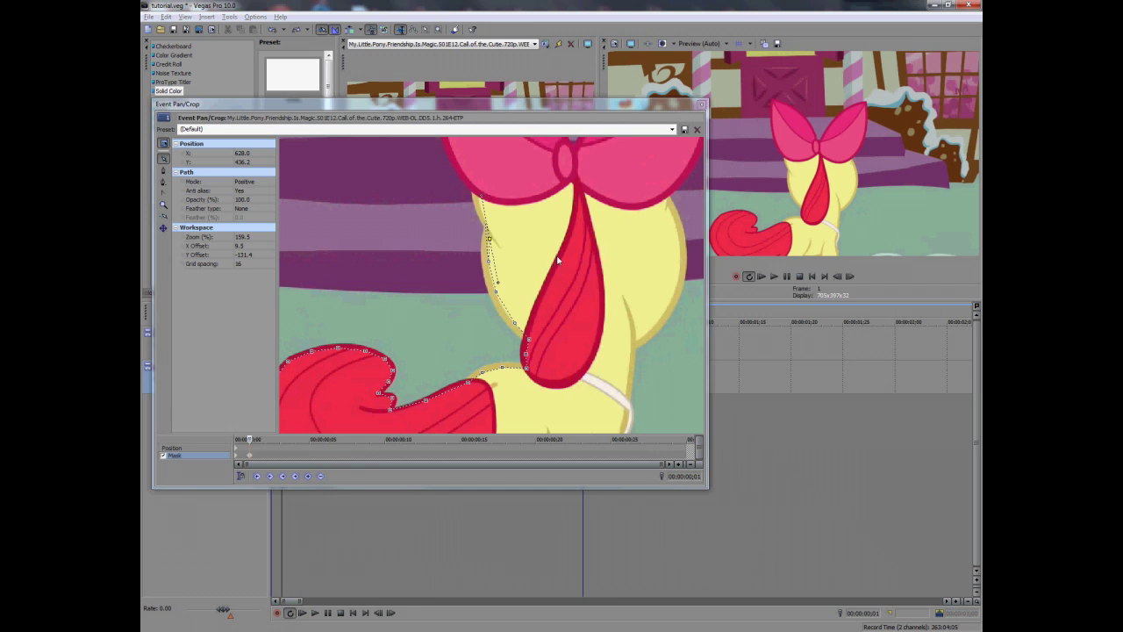
{"action": "left_click_drag", "start_coordinate": [514, 243], "coordinate": [507, 358]}
Step: Trace the mask up the bow's left side, across its top edge and around the knot
{"action": "left_click", "coordinate": [506, 357]}
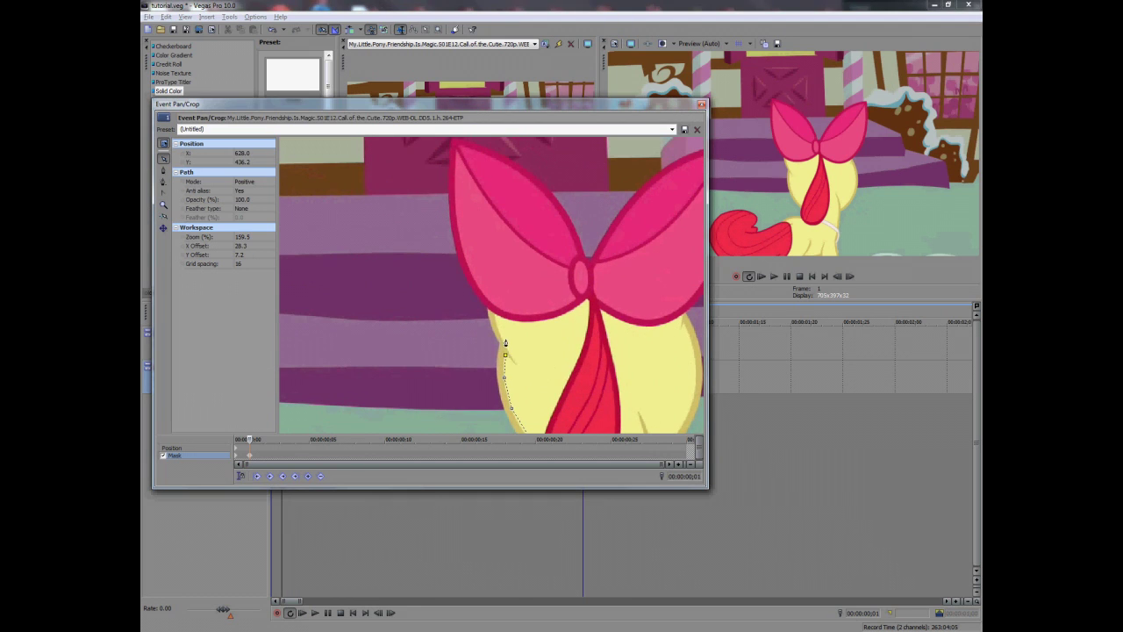
{"action": "left_click", "coordinate": [494, 314]}
{"action": "left_click", "coordinate": [474, 283]}
{"action": "left_click", "coordinate": [457, 240]}
{"action": "left_click", "coordinate": [456, 196]}
{"action": "left_click", "coordinate": [455, 162]}
{"action": "left_click", "coordinate": [456, 143]}
{"action": "left_click", "coordinate": [477, 150]}
{"action": "left_click", "coordinate": [507, 165]}
{"action": "left_click", "coordinate": [531, 181]}
{"action": "left_click", "coordinate": [555, 205]}
{"action": "left_click", "coordinate": [574, 242]}
{"action": "left_click", "coordinate": [582, 264]}
{"action": "left_click", "coordinate": [593, 264]}
Step: Add points along the bow's right loop, nudging the tip point onto the corner
{"action": "left_click_drag", "start_coordinate": [668, 178], "coordinate": [415, 349]}
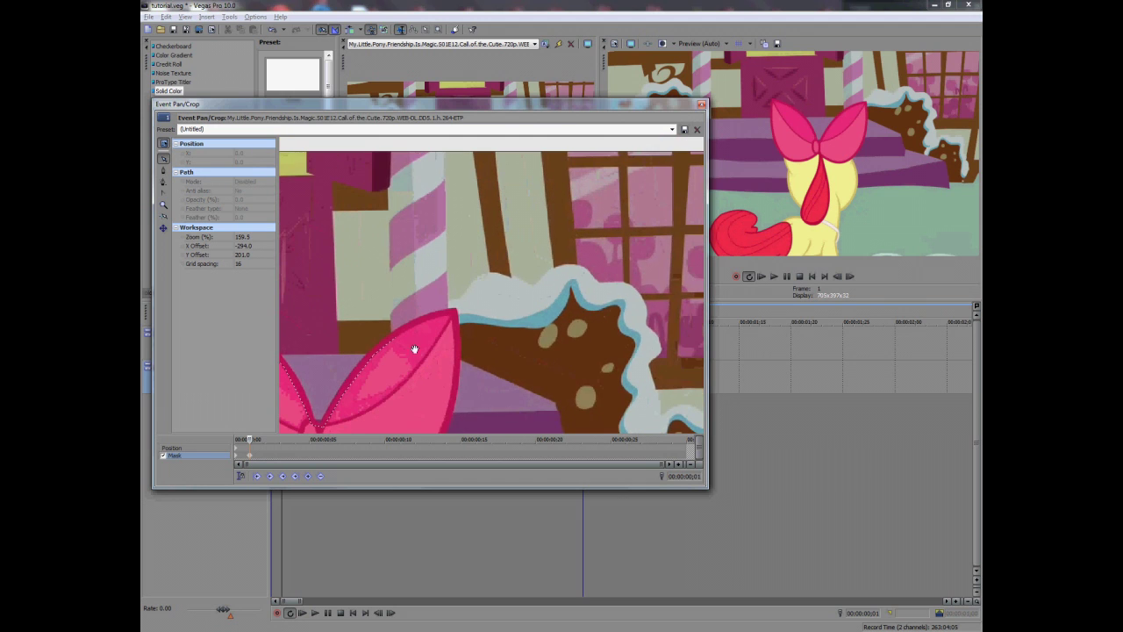
{"action": "left_click", "coordinate": [395, 336]}
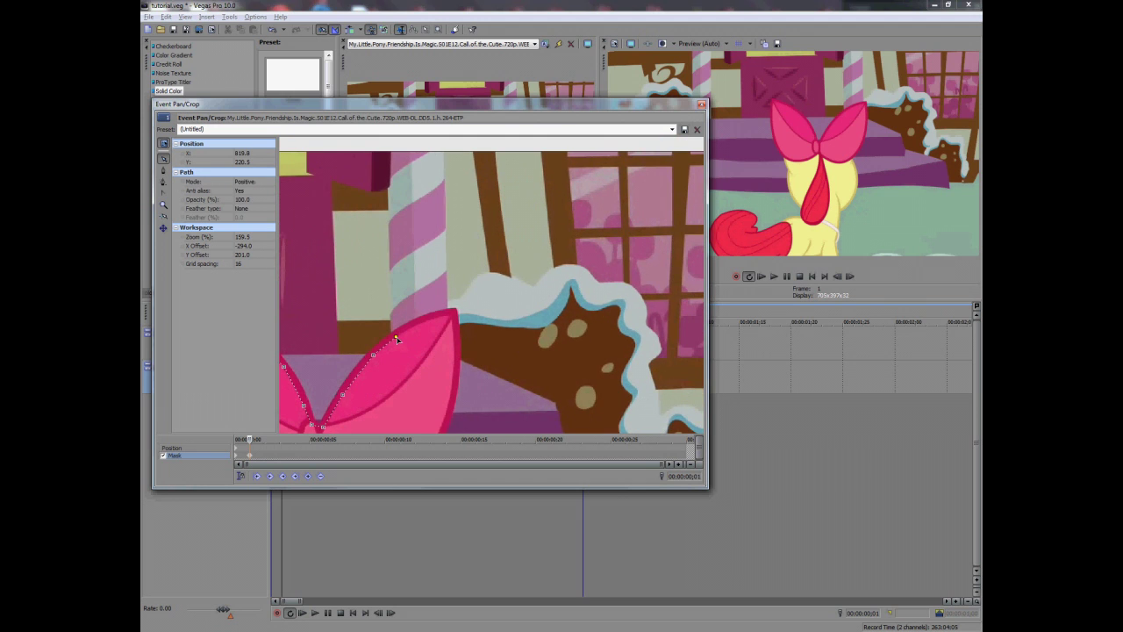
{"action": "left_click", "coordinate": [447, 319]}
{"action": "left_click_drag", "start_coordinate": [449, 319], "coordinate": [450, 313]}
{"action": "left_click", "coordinate": [453, 338]}
Step: Outline the bow's lower-right edge and continue below it, adjusting misplaced points
{"action": "left_click", "coordinate": [428, 406]}
{"action": "left_click_drag", "start_coordinate": [427, 407], "coordinate": [471, 260]}
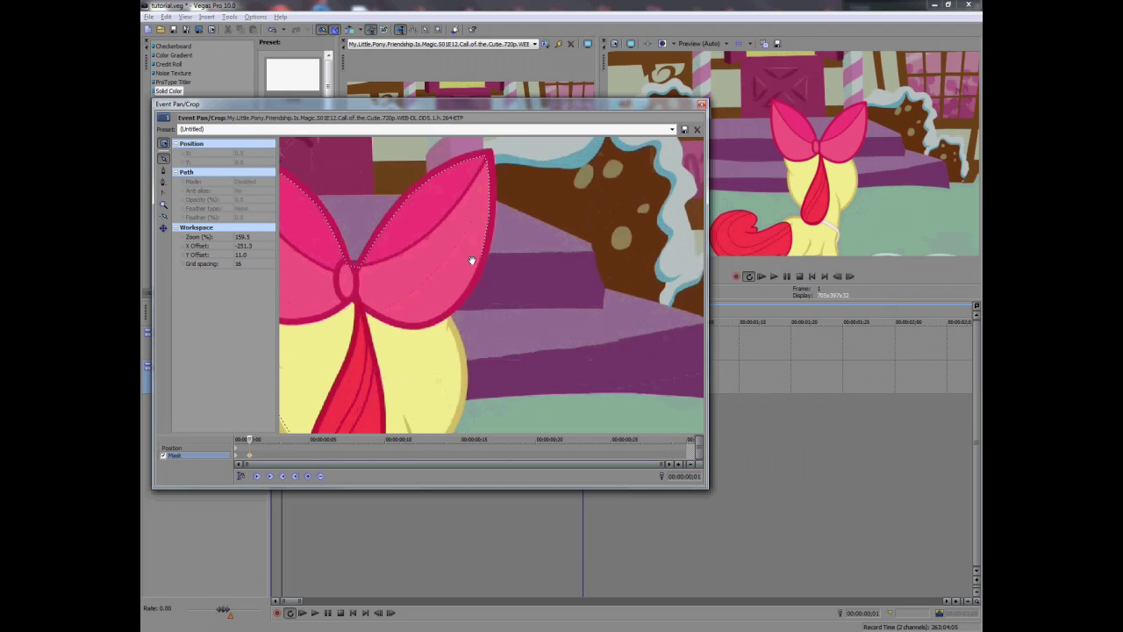
{"action": "left_click", "coordinate": [474, 261]}
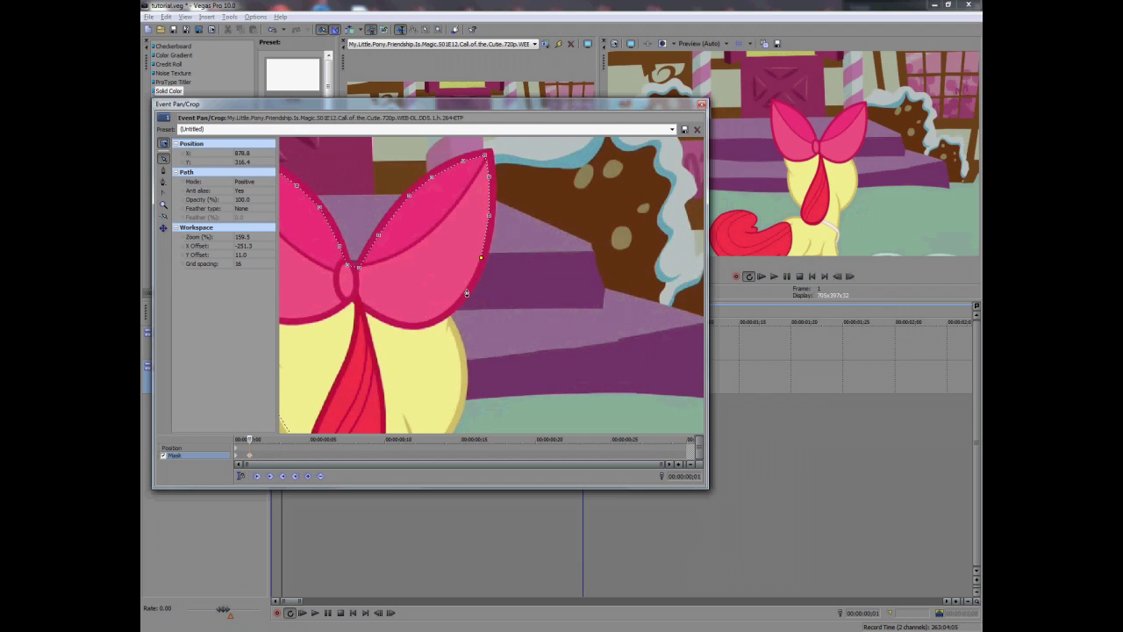
{"action": "left_click", "coordinate": [471, 278]}
{"action": "left_click", "coordinate": [456, 295]}
{"action": "left_click_drag", "start_coordinate": [456, 297], "coordinate": [461, 300]}
{"action": "left_click", "coordinate": [471, 279]}
{"action": "left_click_drag", "start_coordinate": [460, 300], "coordinate": [458, 300]}
{"action": "left_click", "coordinate": [446, 313]}
{"action": "left_click", "coordinate": [455, 345]}
{"action": "left_click", "coordinate": [461, 368]}
{"action": "left_click_drag", "start_coordinate": [458, 395], "coordinate": [518, 216]}
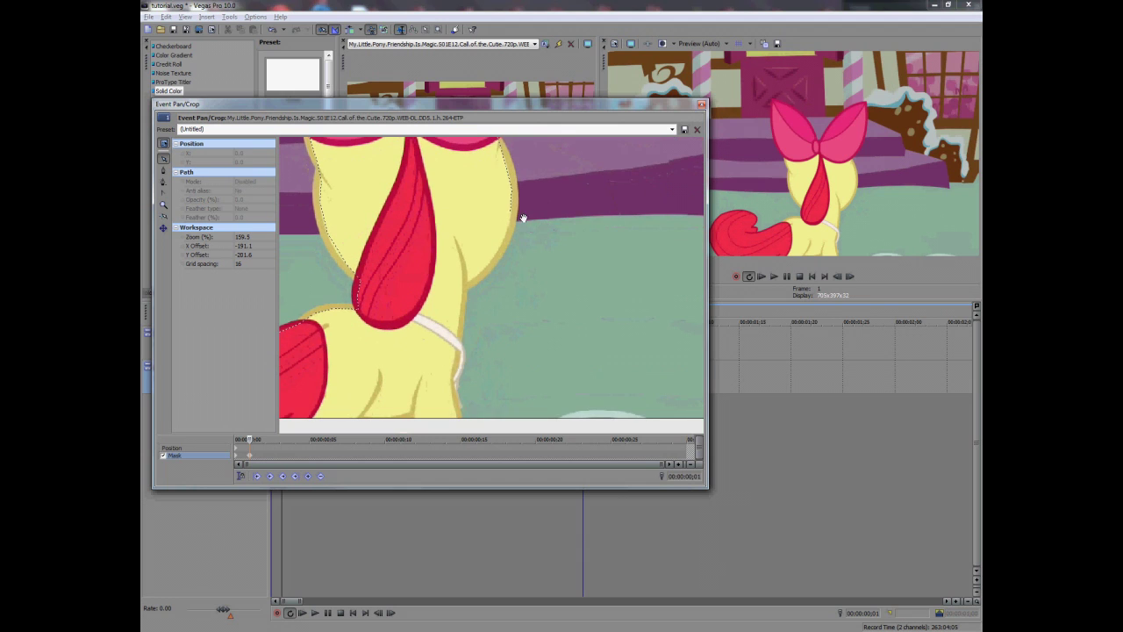
Step: Add mask points down the pony's back to her rear, adjusting the first one
{"action": "left_click", "coordinate": [510, 213]}
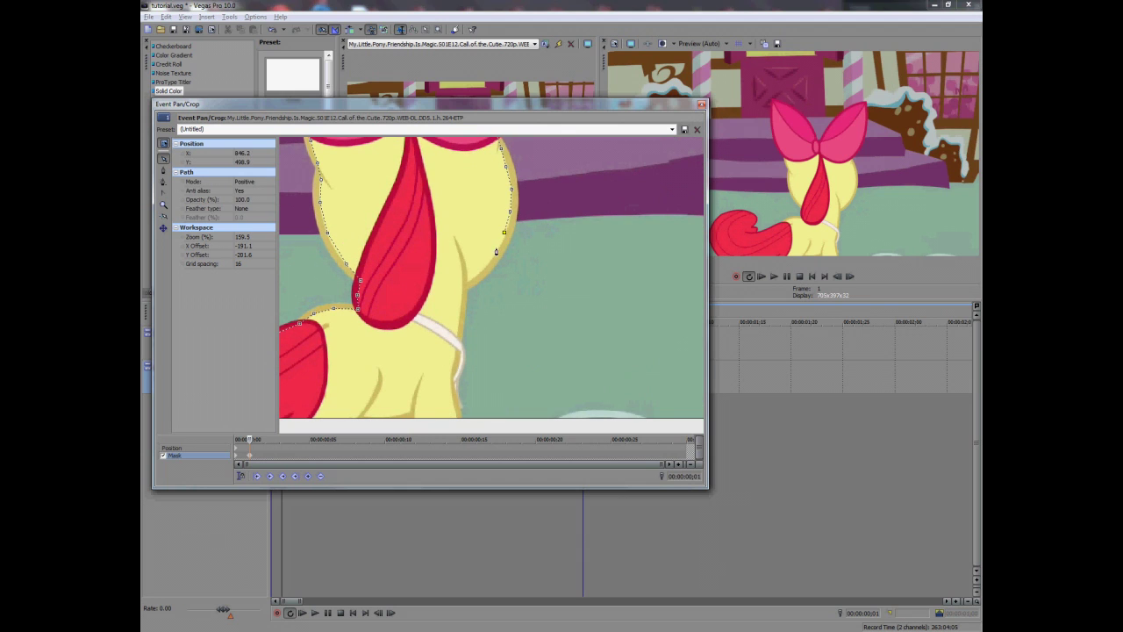
{"action": "left_click_drag", "start_coordinate": [510, 214], "coordinate": [481, 272]}
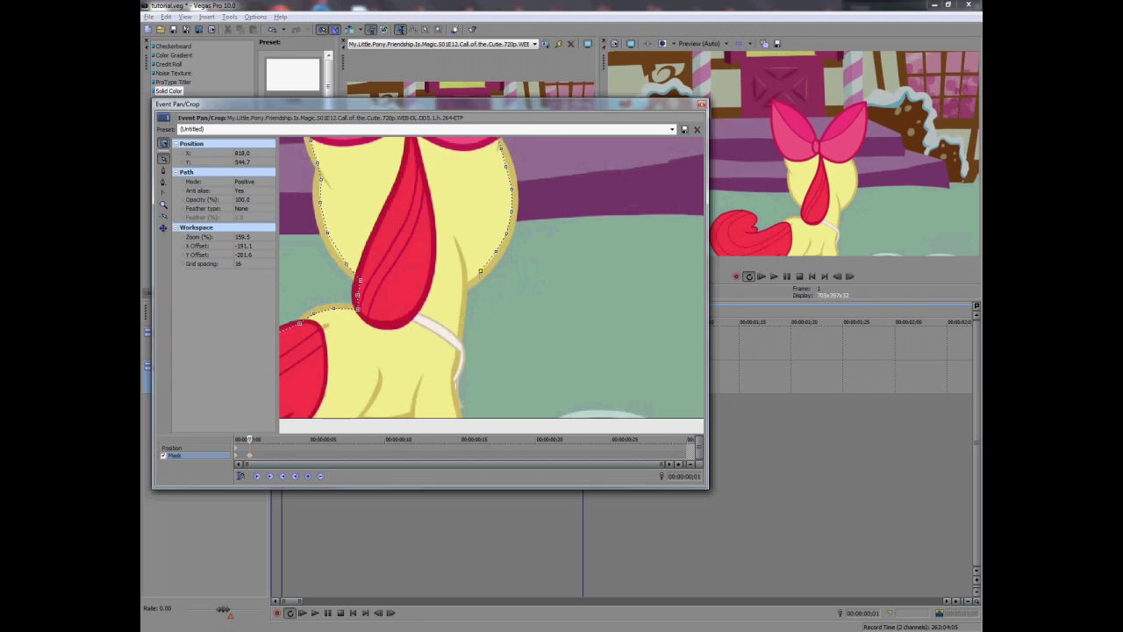
{"action": "left_click", "coordinate": [462, 286]}
{"action": "left_click", "coordinate": [456, 334]}
{"action": "left_click", "coordinate": [457, 343]}
{"action": "left_click", "coordinate": [464, 350]}
{"action": "left_click", "coordinate": [457, 383]}
{"action": "left_click", "coordinate": [456, 401]}
Step: Extend the outline past the rear to the frame's bottom edge
{"action": "left_click_drag", "start_coordinate": [480, 394], "coordinate": [477, 227]}
{"action": "left_click", "coordinate": [476, 224]}
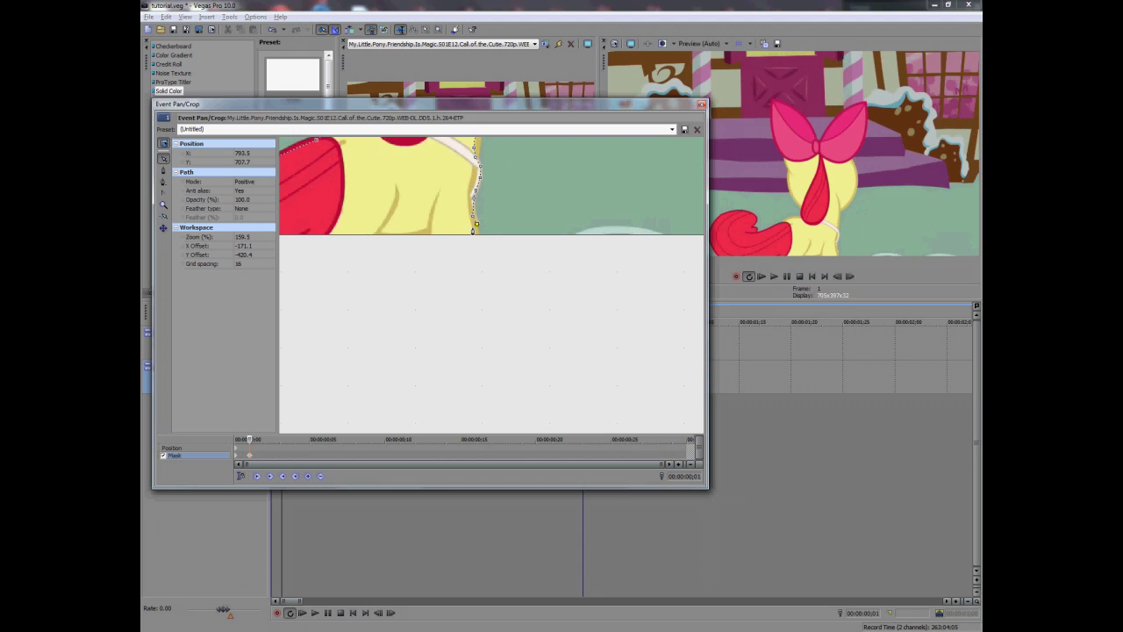
{"action": "left_click_drag", "start_coordinate": [476, 224], "coordinate": [472, 227]}
{"action": "left_click_drag", "start_coordinate": [476, 255], "coordinate": [606, 271]}
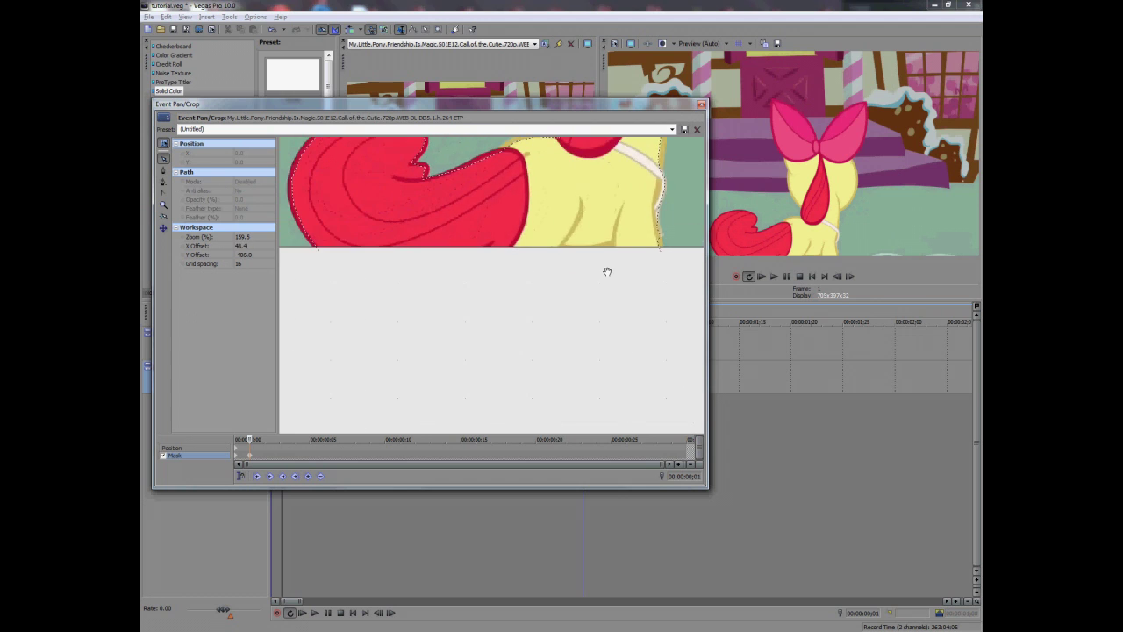
{"action": "left_click", "coordinate": [662, 253]}
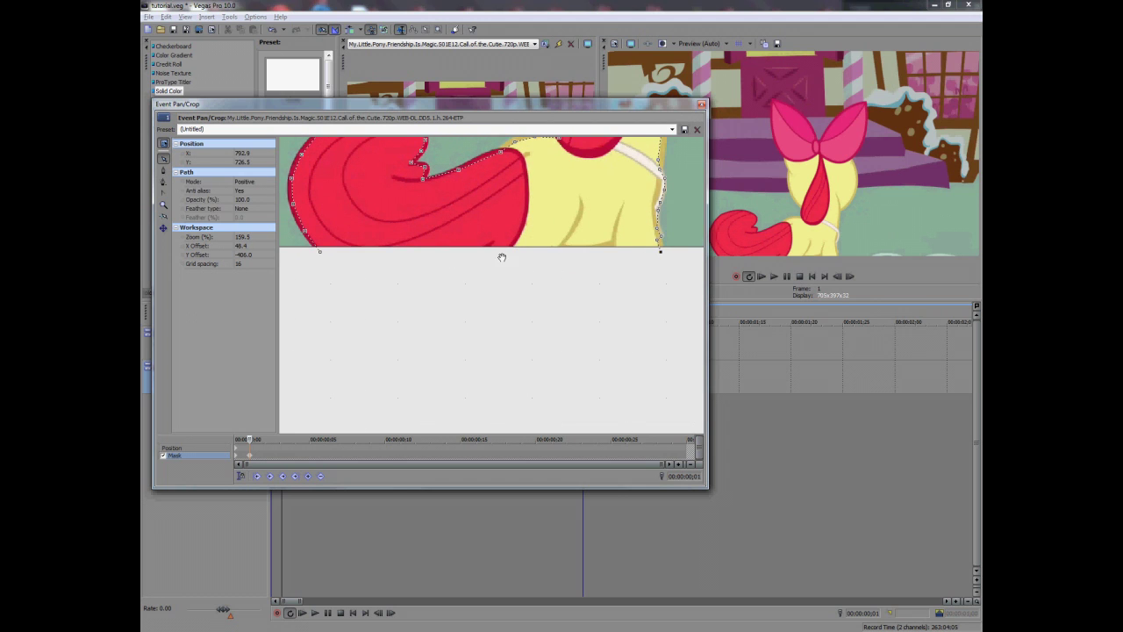
Step: Close the frame 1 mask with feather type Out, trying 1 and 5 before settling on 0.5%
{"action": "left_click", "coordinate": [319, 253]}
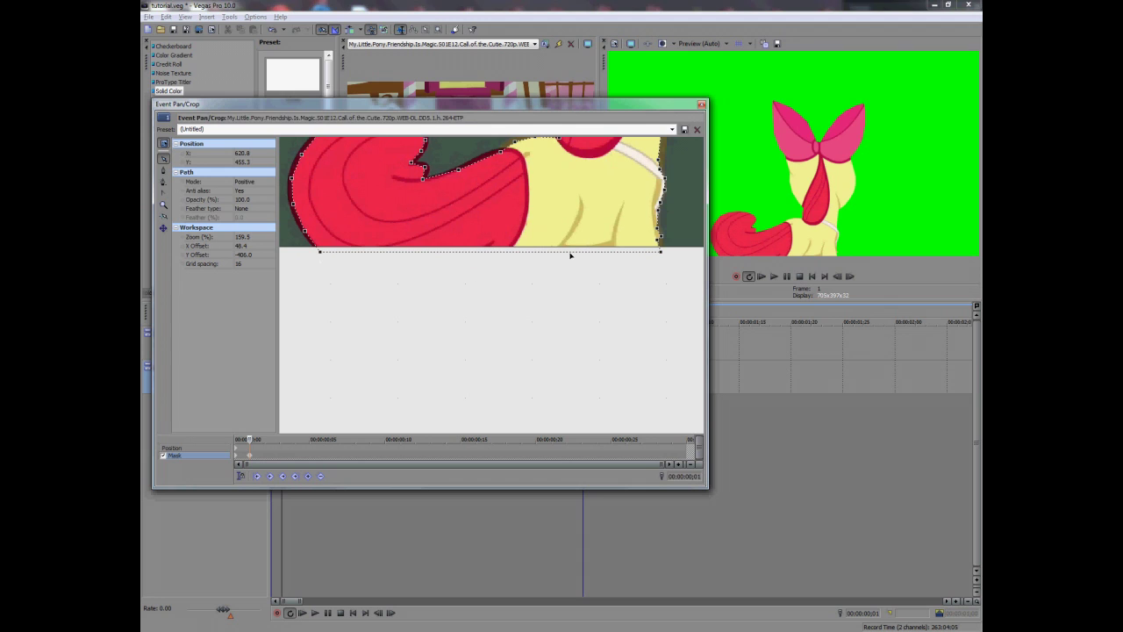
{"action": "left_click", "coordinate": [244, 212]}
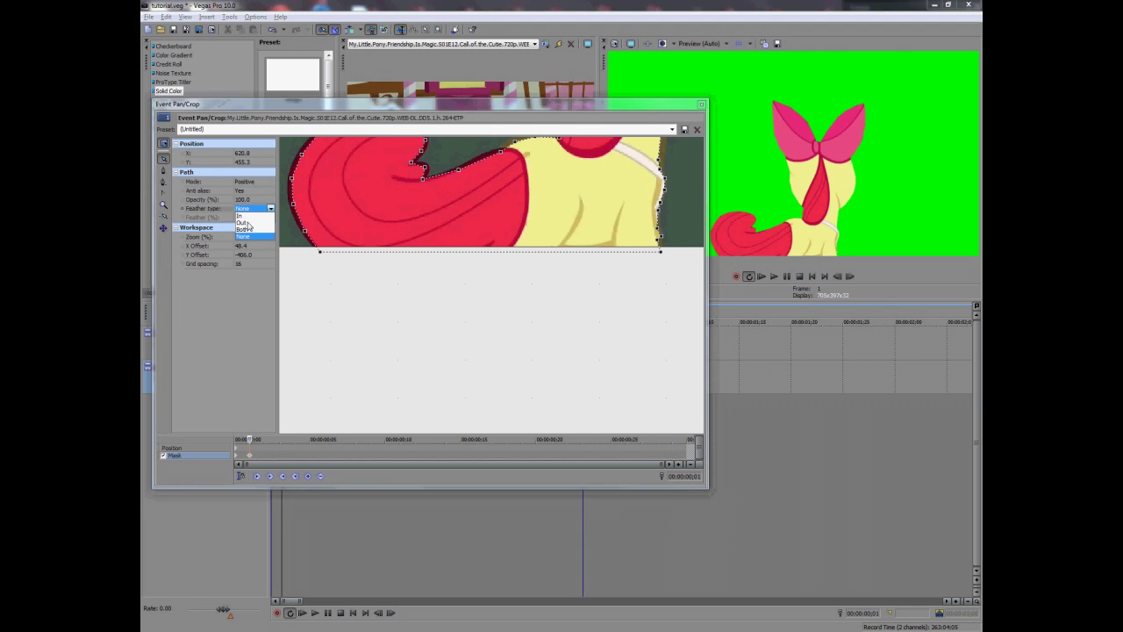
{"action": "left_click", "coordinate": [250, 227]}
{"action": "left_click", "coordinate": [252, 218]}
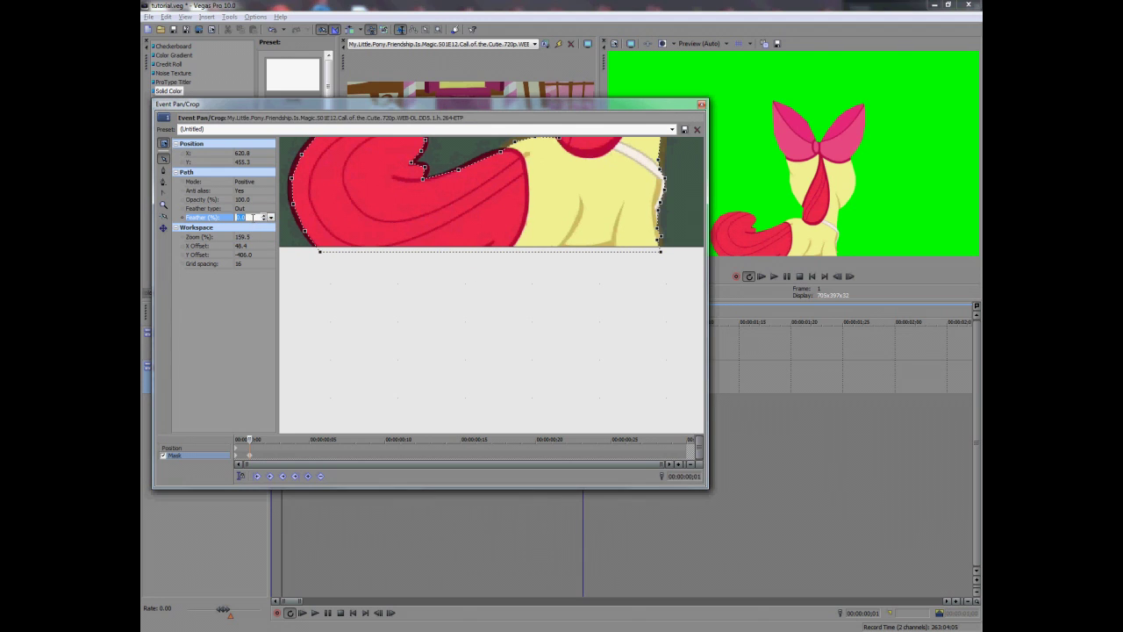
{"action": "type", "text": "1"}
{"action": "key", "text": "Return"}
{"action": "left_click", "coordinate": [253, 219]}
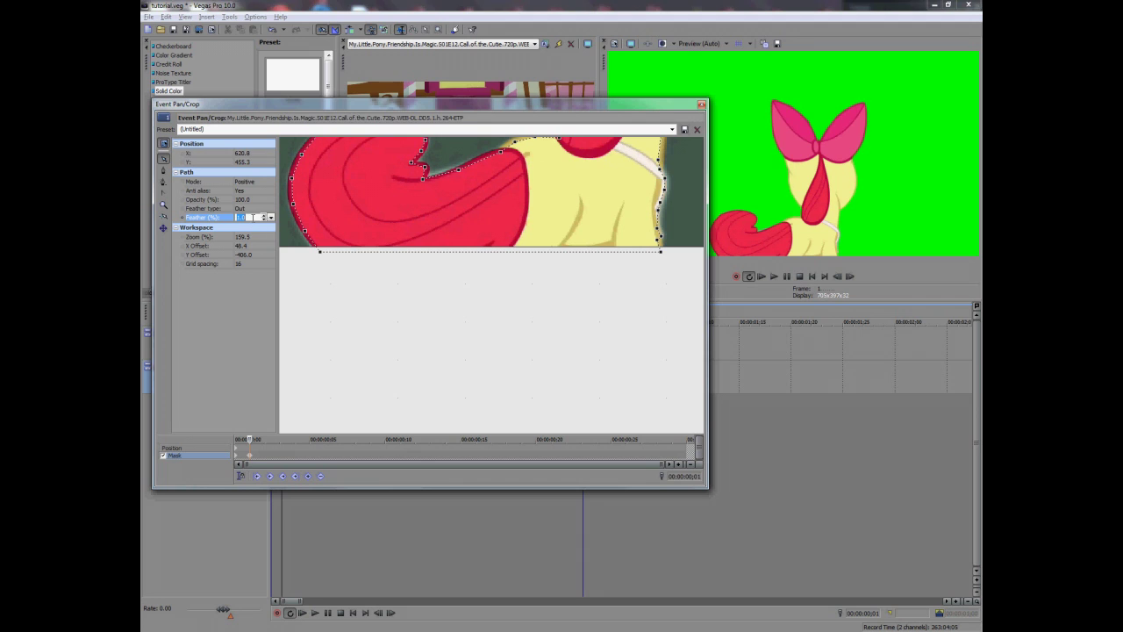
{"action": "type", "text": "5"}
{"action": "key", "text": "Return"}
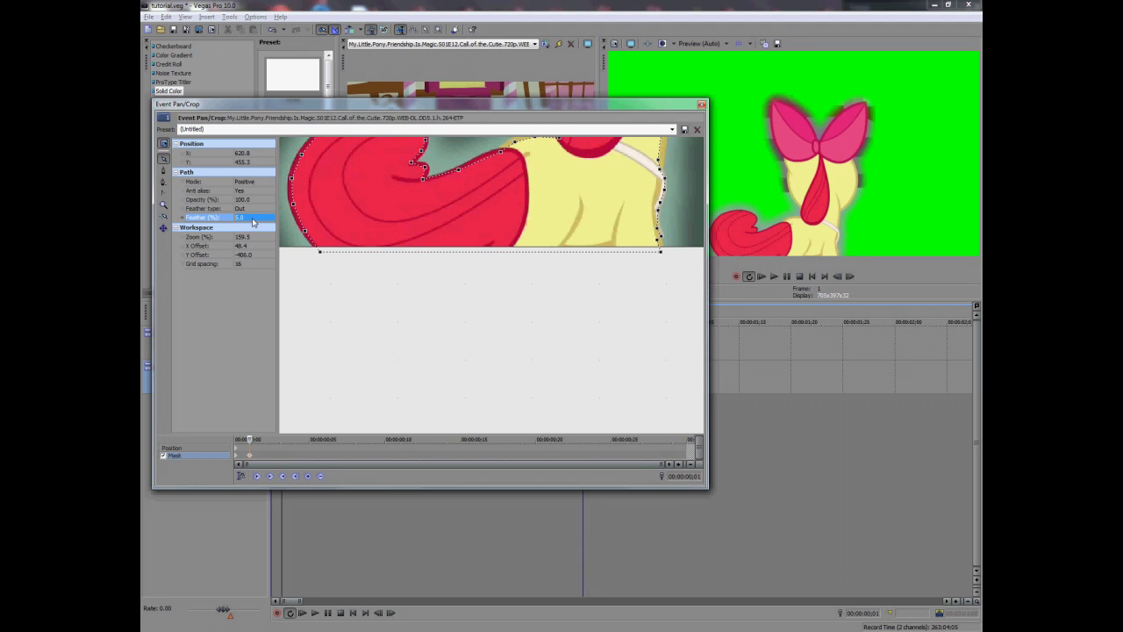
{"action": "left_click", "coordinate": [253, 219]}
{"action": "type", "text": "0.5"}
{"action": "key", "text": "Return"}
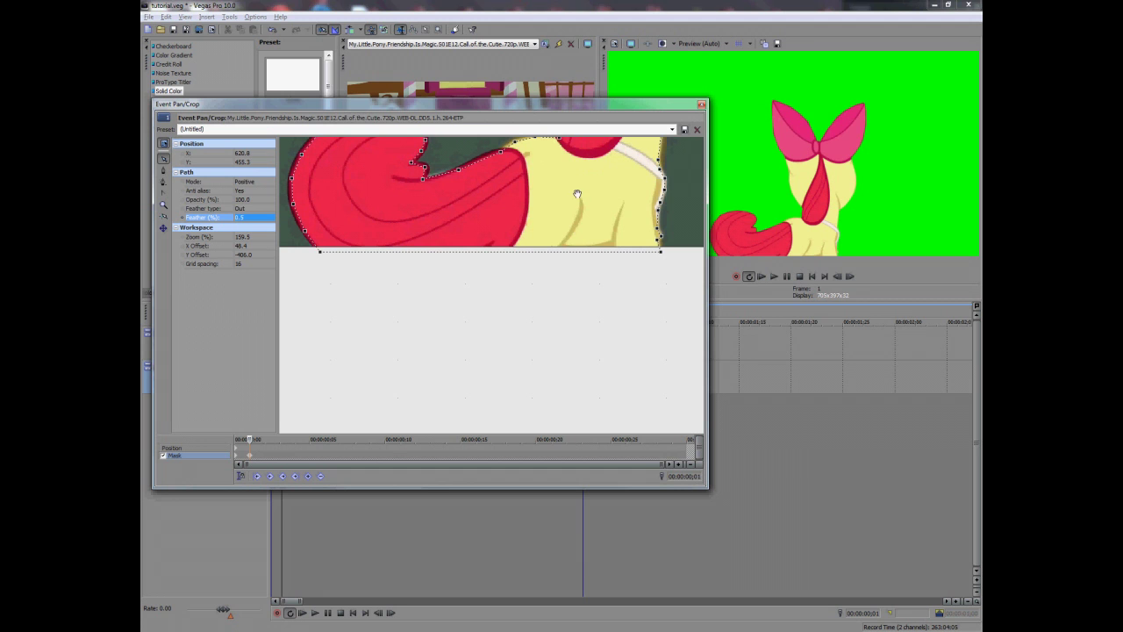
{"action": "left_click_drag", "start_coordinate": [522, 187], "coordinate": [493, 361]}
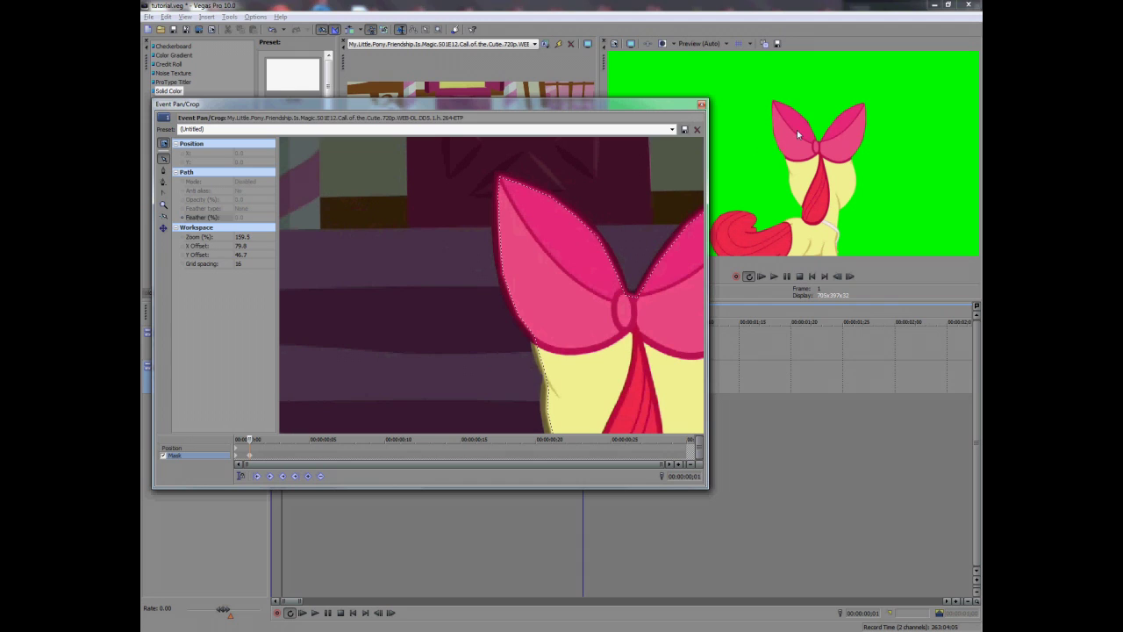
Step: Select the mask and nudge several anchor points so they follow the bow's edge
{"action": "left_click", "coordinate": [504, 280]}
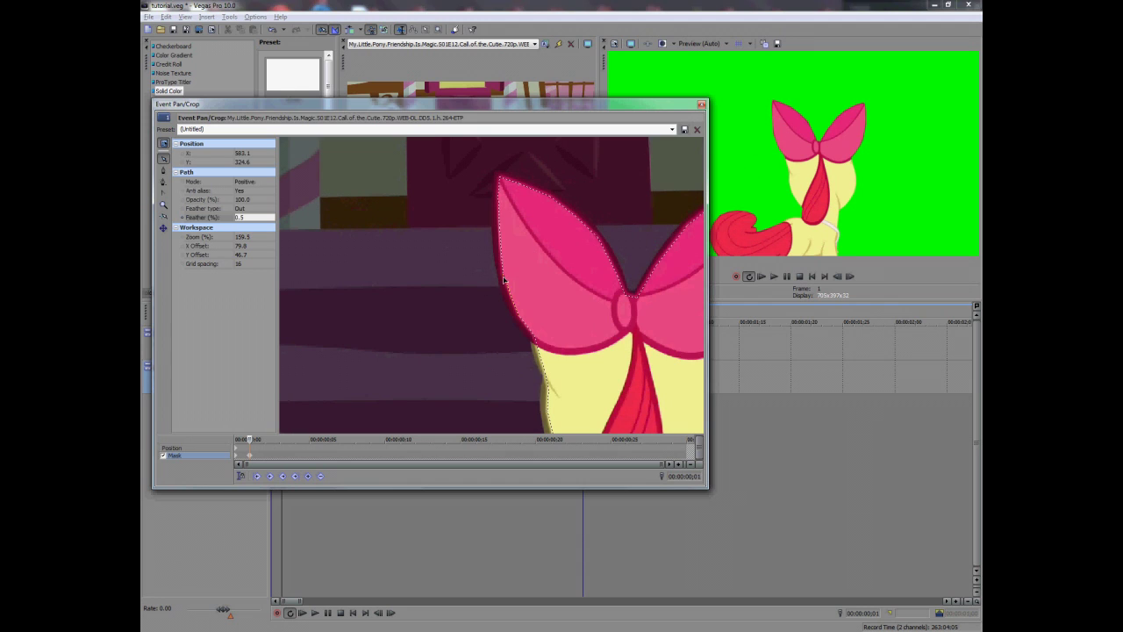
{"action": "left_click", "coordinate": [504, 281]}
{"action": "left_click_drag", "start_coordinate": [499, 230], "coordinate": [497, 229]}
{"action": "left_click_drag", "start_coordinate": [502, 276], "coordinate": [500, 275]}
{"action": "left_click_drag", "start_coordinate": [517, 320], "coordinate": [534, 340]}
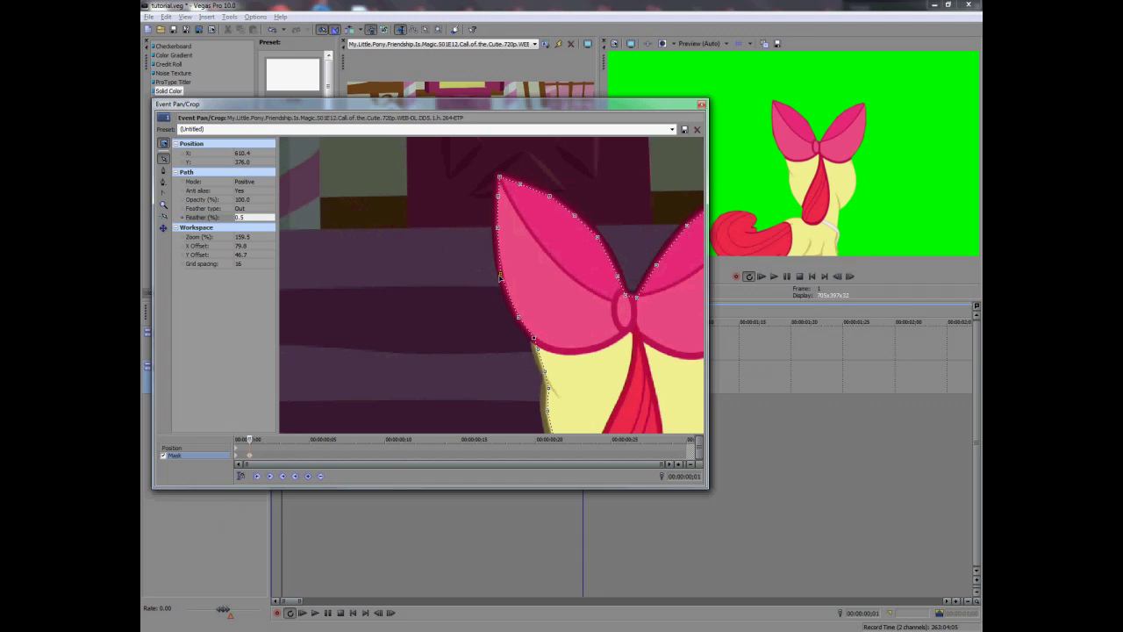
{"action": "left_click_drag", "start_coordinate": [500, 277], "coordinate": [503, 274]}
Step: Set the mask's Feather (%) to 1.0 on frame 1 and on frame 0
{"action": "left_click", "coordinate": [265, 220]}
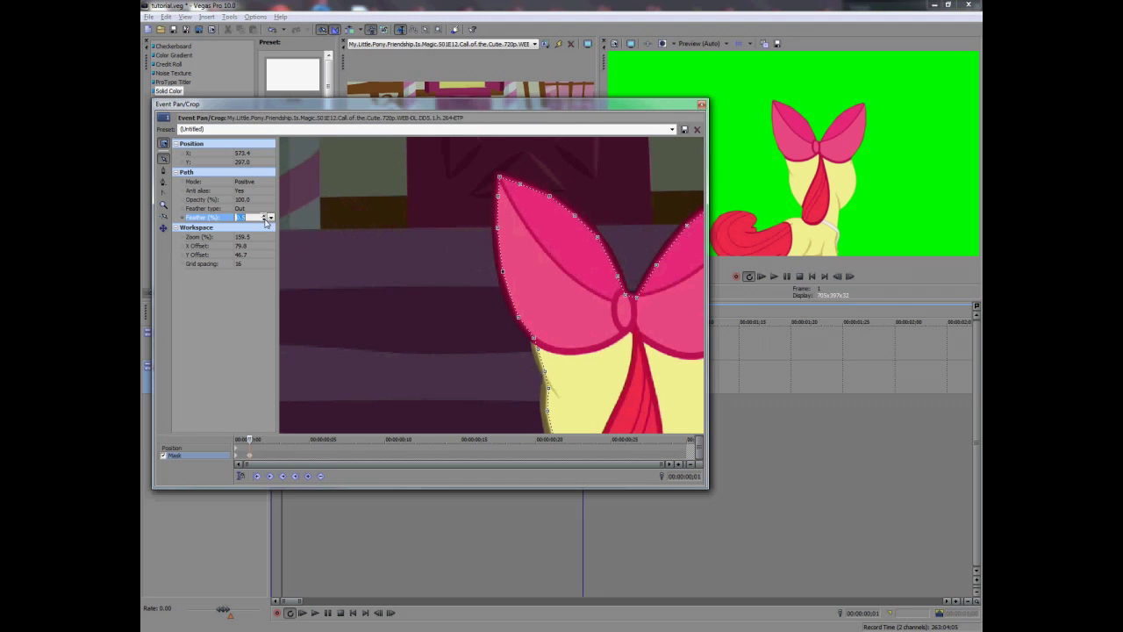
{"action": "type", "text": "1"}
{"action": "key", "text": "Return"}
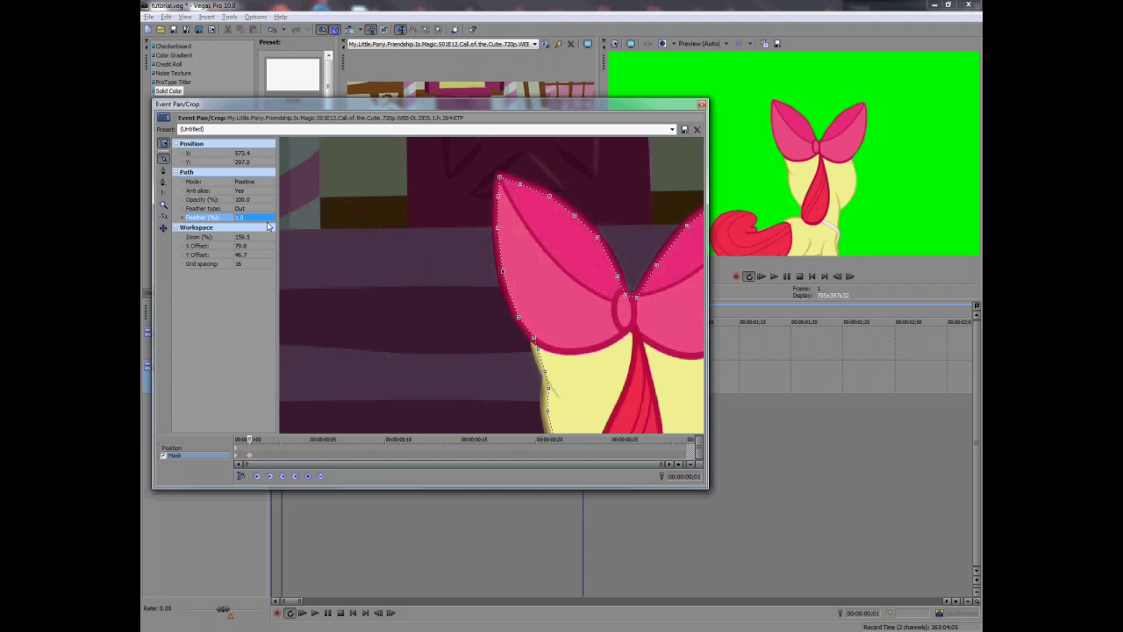
{"action": "left_click", "coordinate": [234, 459]}
{"action": "left_click", "coordinate": [237, 443]}
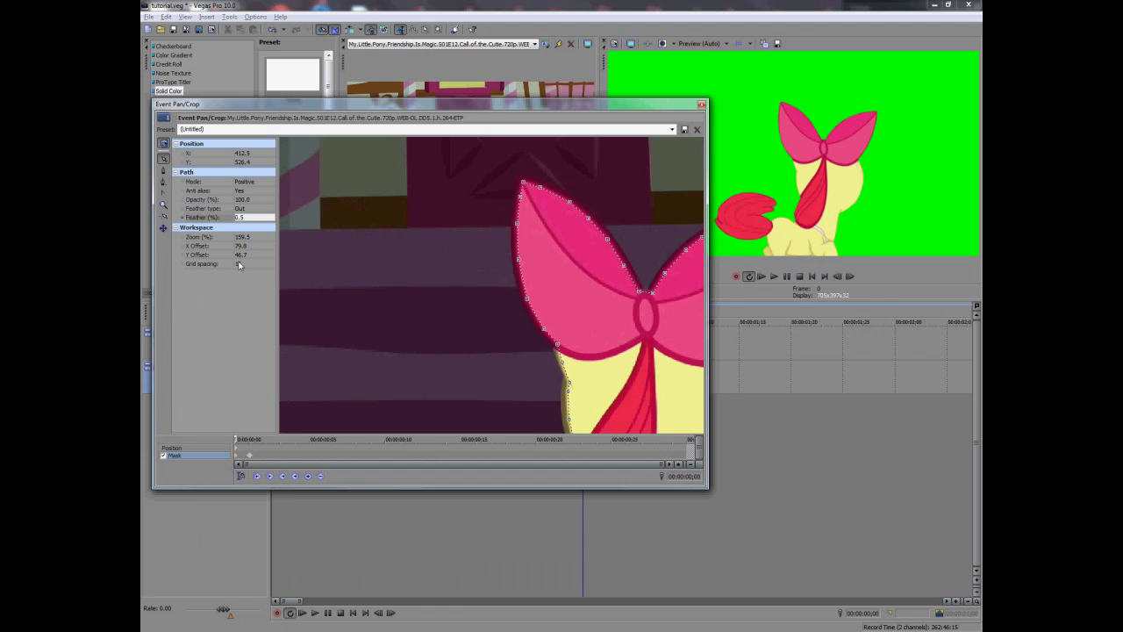
{"action": "left_click", "coordinate": [260, 216]}
{"action": "type", "text": "1"}
{"action": "key", "text": "Return"}
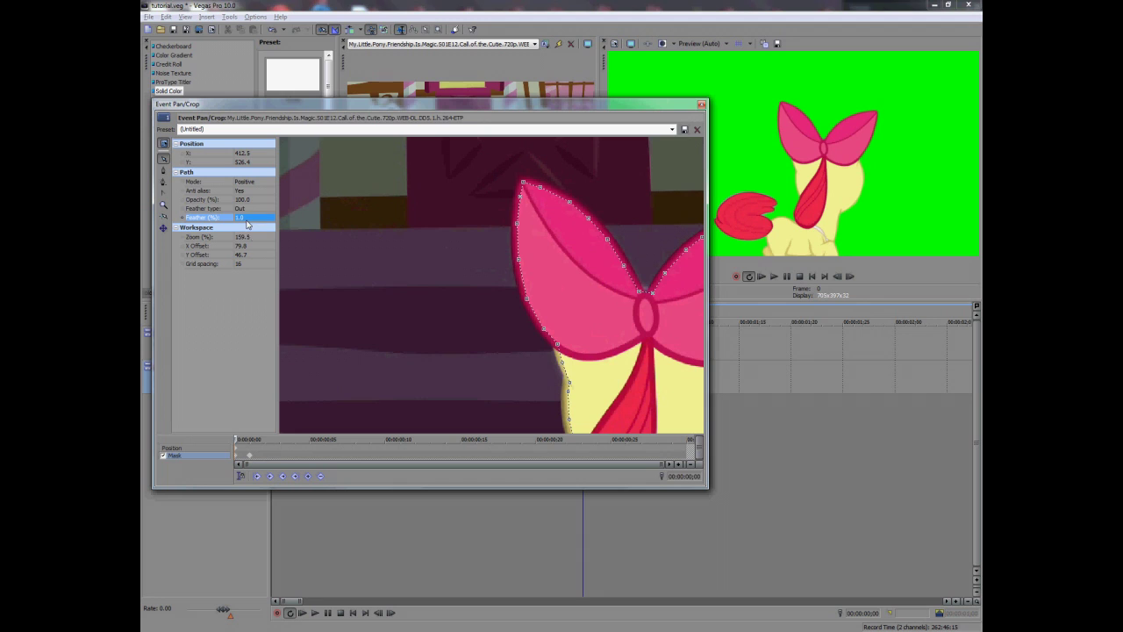
Step: Step between frames 1 and 2 to check the mask, then advance to frame 3
{"action": "left_click", "coordinate": [250, 455]}
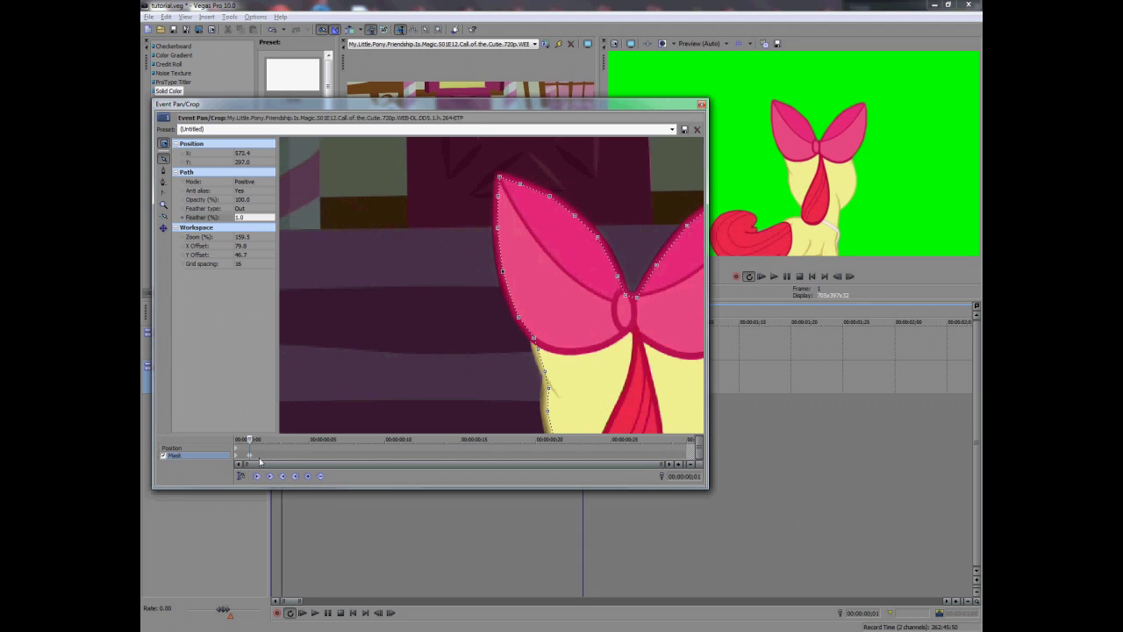
{"action": "left_click", "coordinate": [263, 459]}
{"action": "left_click", "coordinate": [251, 458]}
{"action": "left_click", "coordinate": [263, 459]}
{"action": "left_click", "coordinate": [281, 458]}
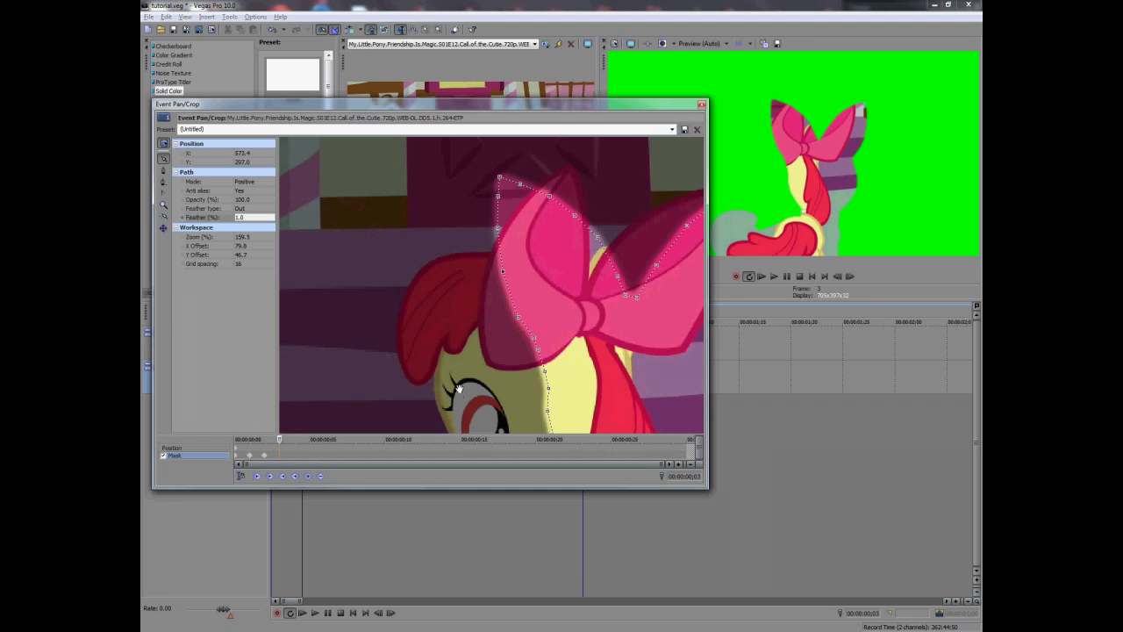
Step: Reset the pony clip's mask and close the Event Pan/Crop window
{"action": "scroll", "coordinate": [463, 342], "scroll_direction": "down", "scroll_amount": 3}
{"action": "scroll", "coordinate": [463, 342], "scroll_direction": "down", "scroll_amount": 5}
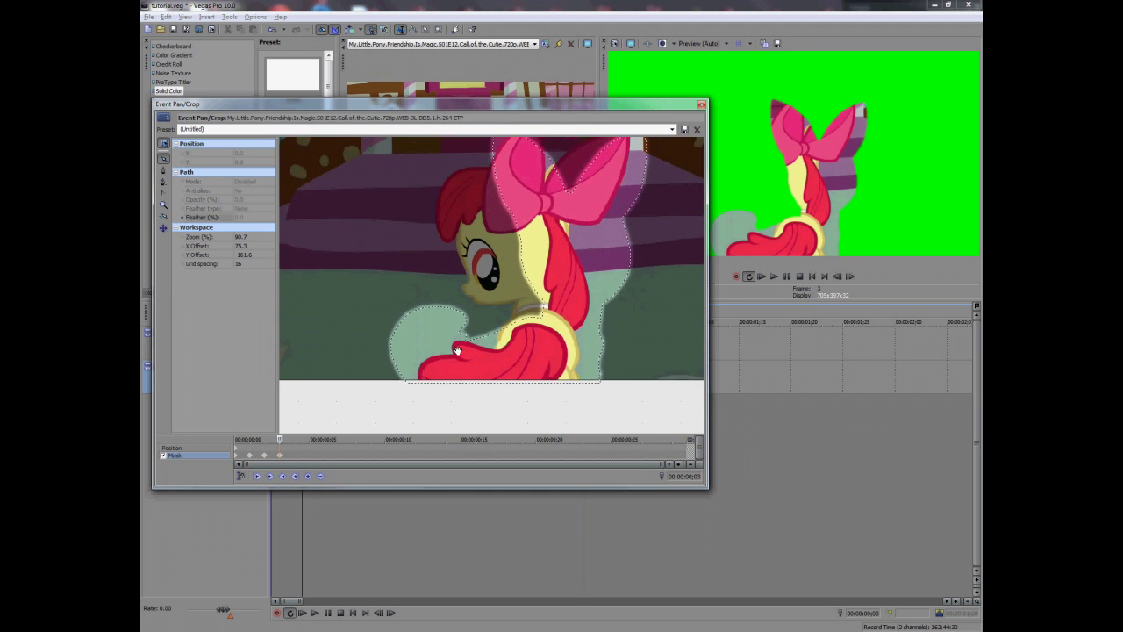
{"action": "left_click_drag", "start_coordinate": [441, 304], "coordinate": [396, 360]}
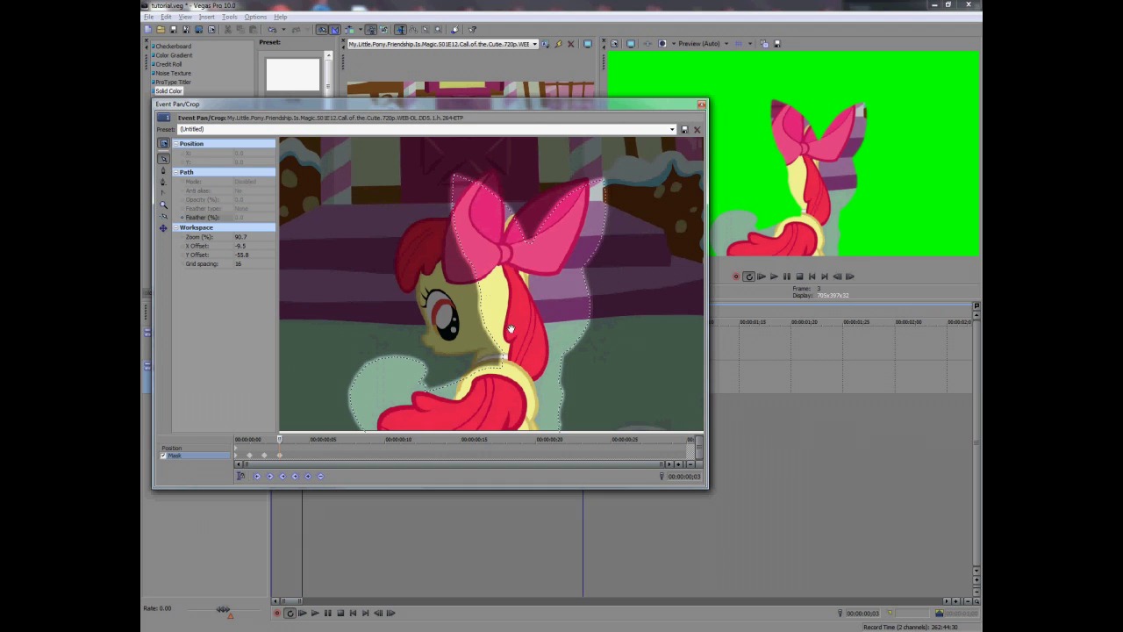
{"action": "right_click", "coordinate": [509, 285]}
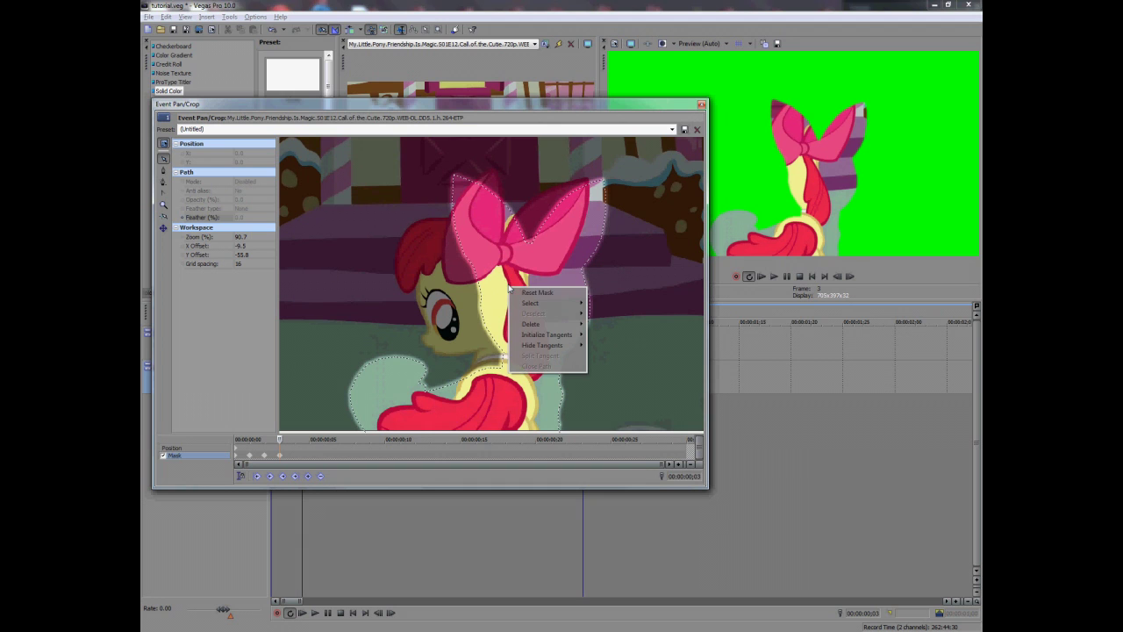
{"action": "left_click", "coordinate": [525, 293]}
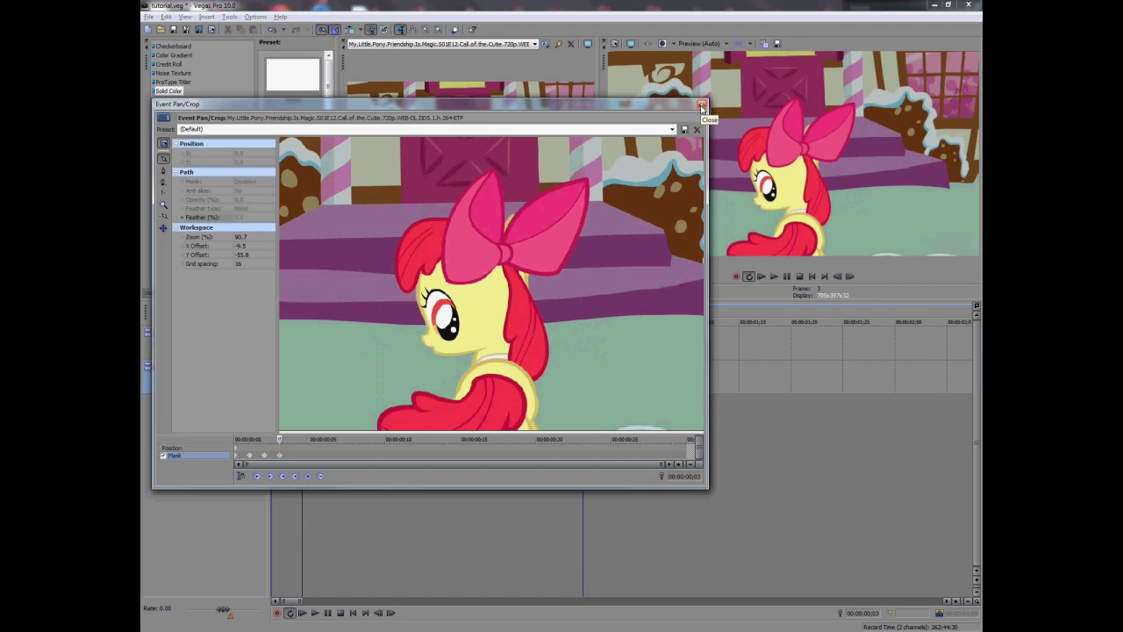
{"action": "left_click", "coordinate": [701, 106]}
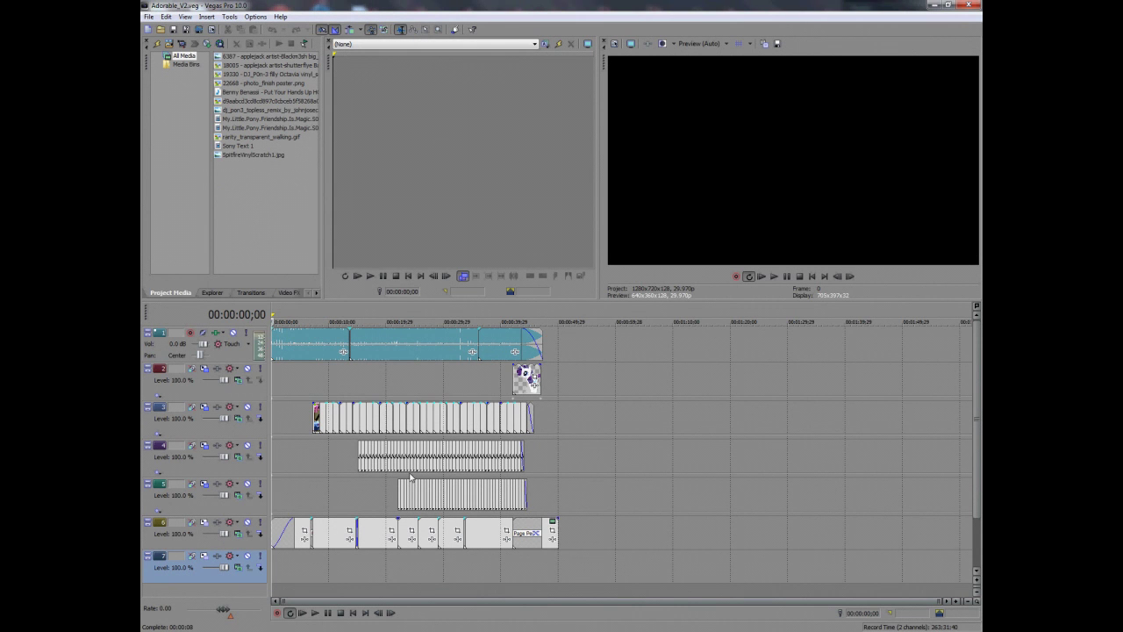
Step: Zoom the Adorable_V2 timeline and park playback at 00:00:08;06 on the dj-pon3 title
{"action": "left_click", "coordinate": [396, 555]}
{"action": "scroll", "coordinate": [396, 561], "scroll_direction": "up", "scroll_amount": 5}
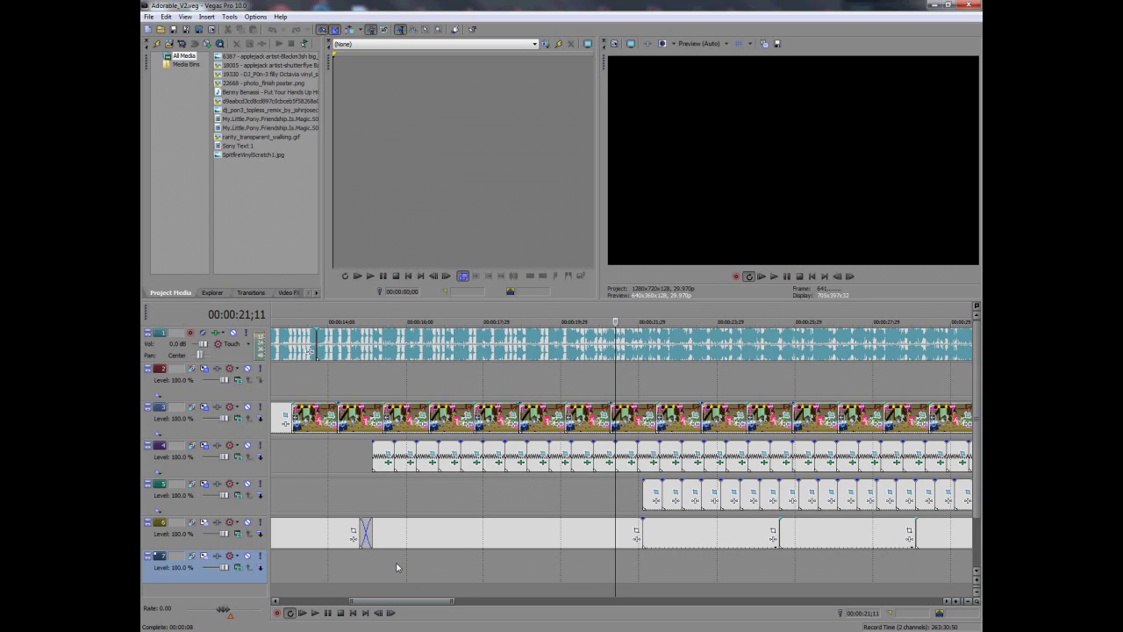
{"action": "scroll", "coordinate": [396, 568], "scroll_direction": "down", "scroll_amount": 4}
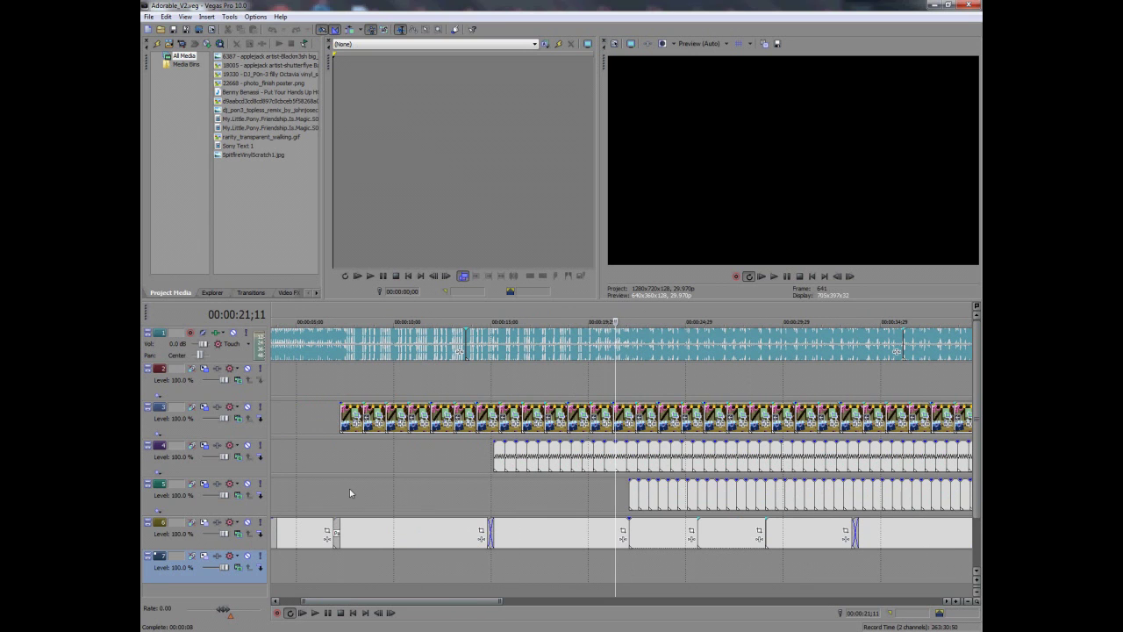
{"action": "left_click", "coordinate": [358, 567]}
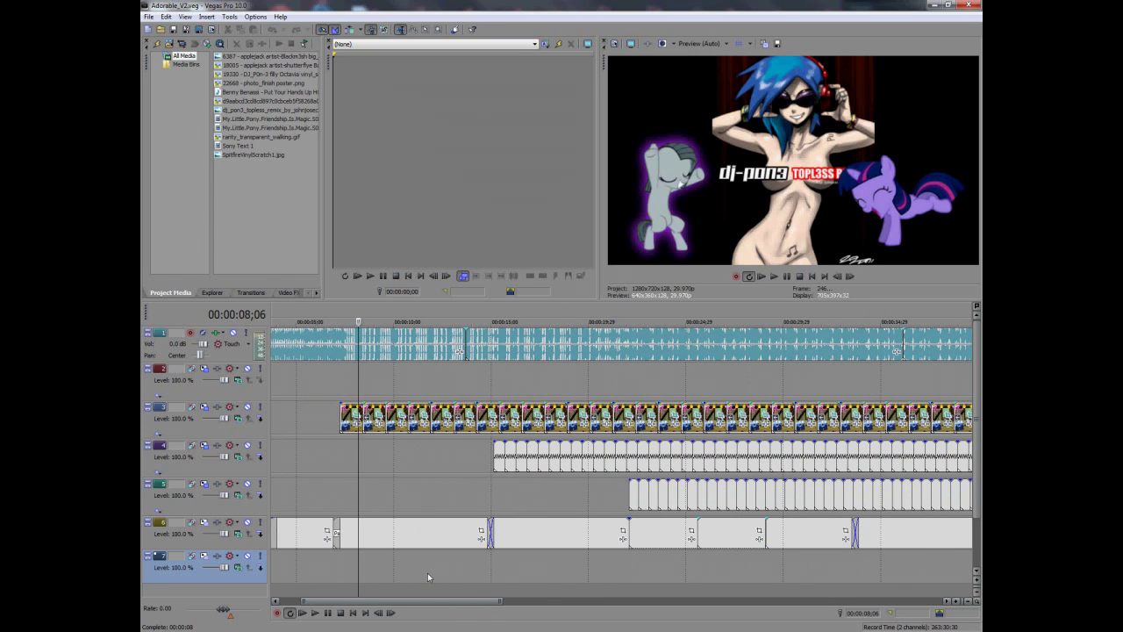
{"action": "left_click", "coordinate": [356, 414]}
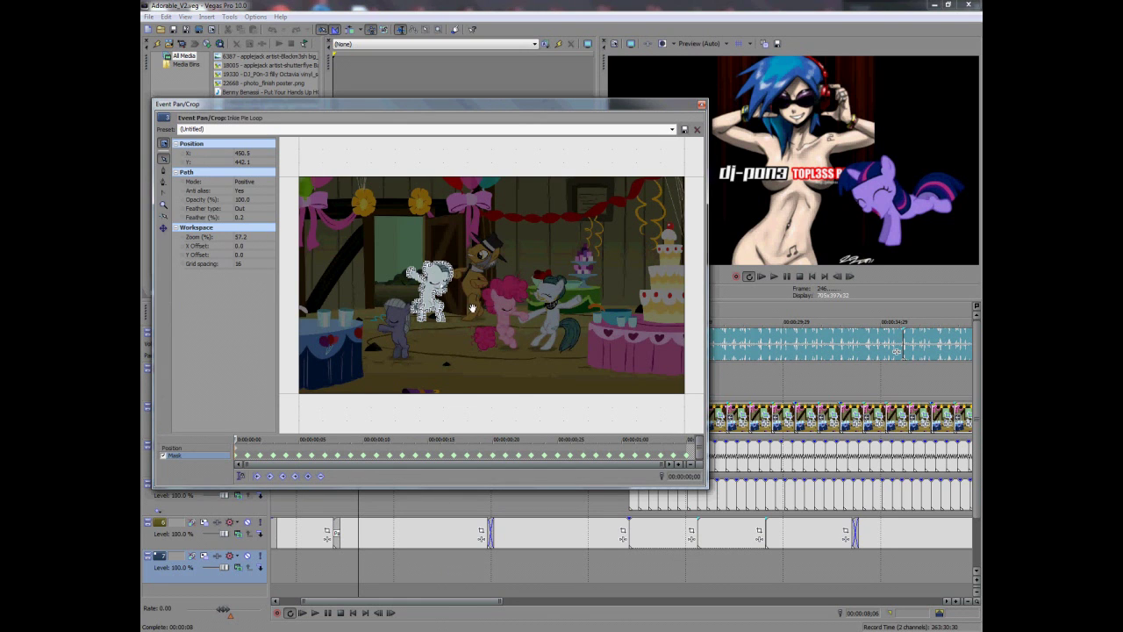
{"action": "left_click_drag", "start_coordinate": [472, 308], "coordinate": [490, 321]}
{"action": "scroll", "coordinate": [490, 321], "scroll_direction": "up", "scroll_amount": 6}
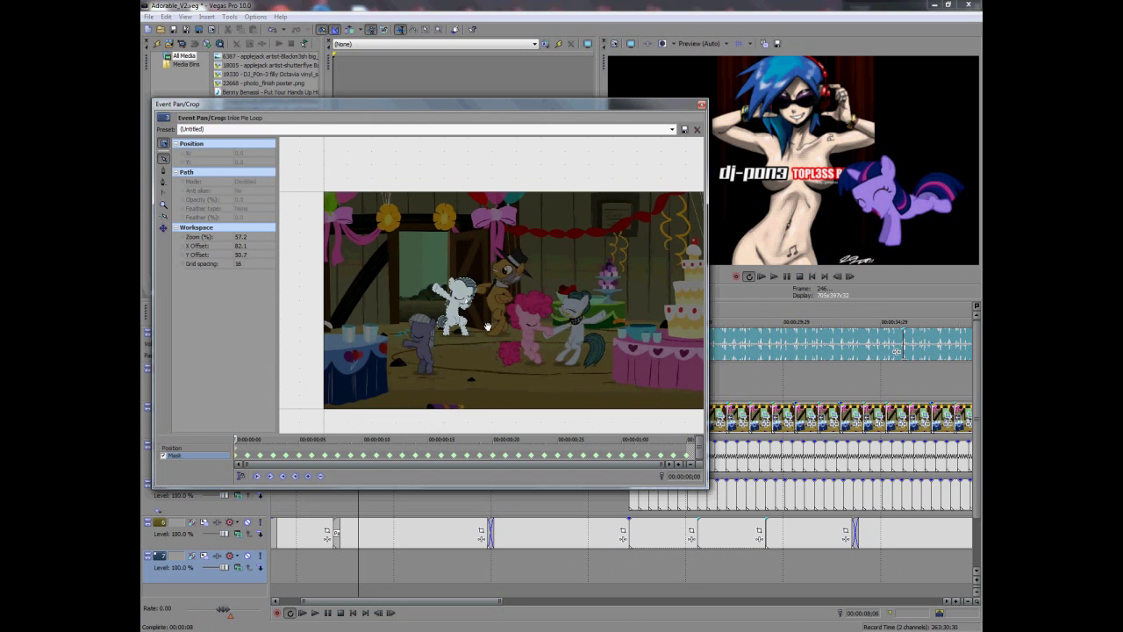
{"action": "scroll", "coordinate": [480, 330], "scroll_direction": "up", "scroll_amount": 3}
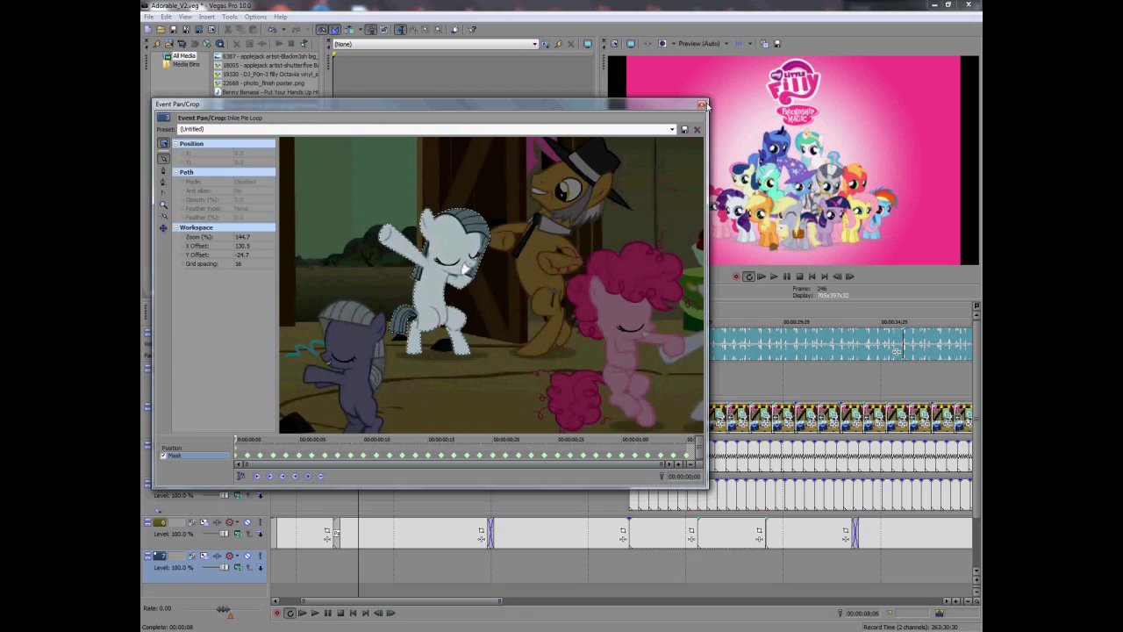
{"action": "left_click", "coordinate": [703, 106]}
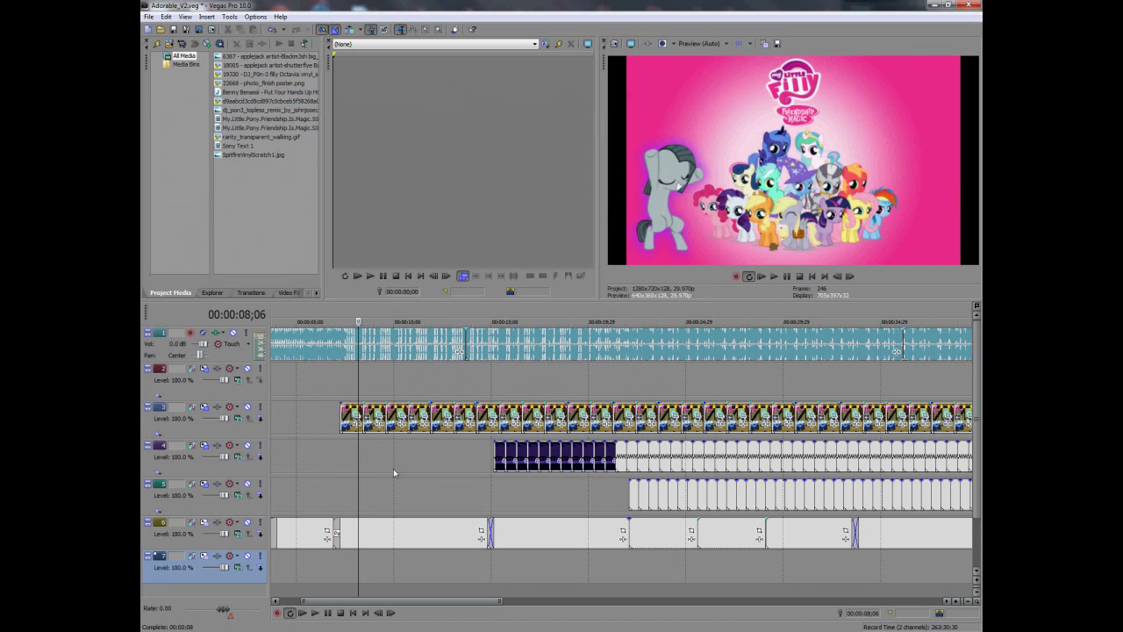
{"action": "left_click", "coordinate": [379, 475]}
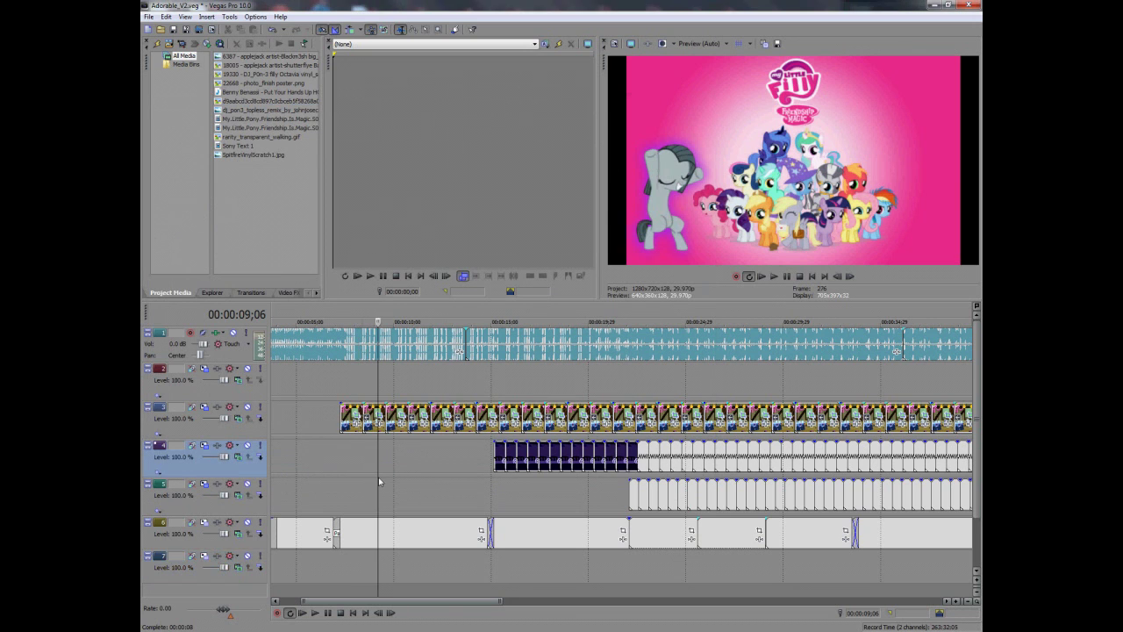
{"action": "left_click", "coordinate": [443, 477]}
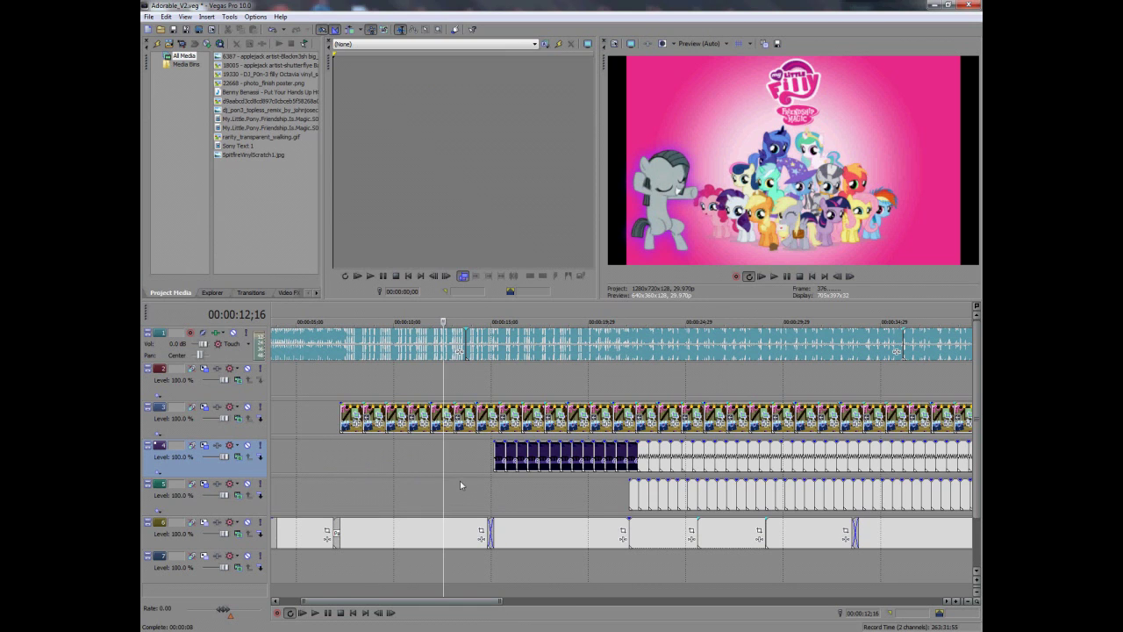
Step: Open the Inkie Pie Loop clip's Pan/Crop mask on track 5, centred on the white pony
{"action": "left_click", "coordinate": [532, 488]}
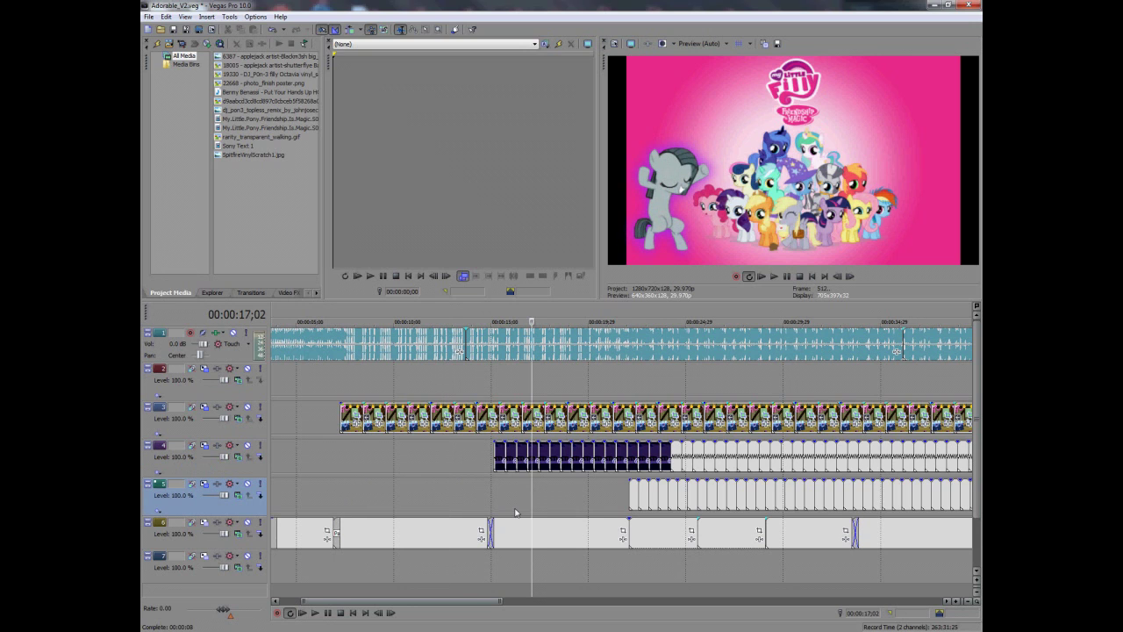
{"action": "left_click", "coordinate": [538, 420]}
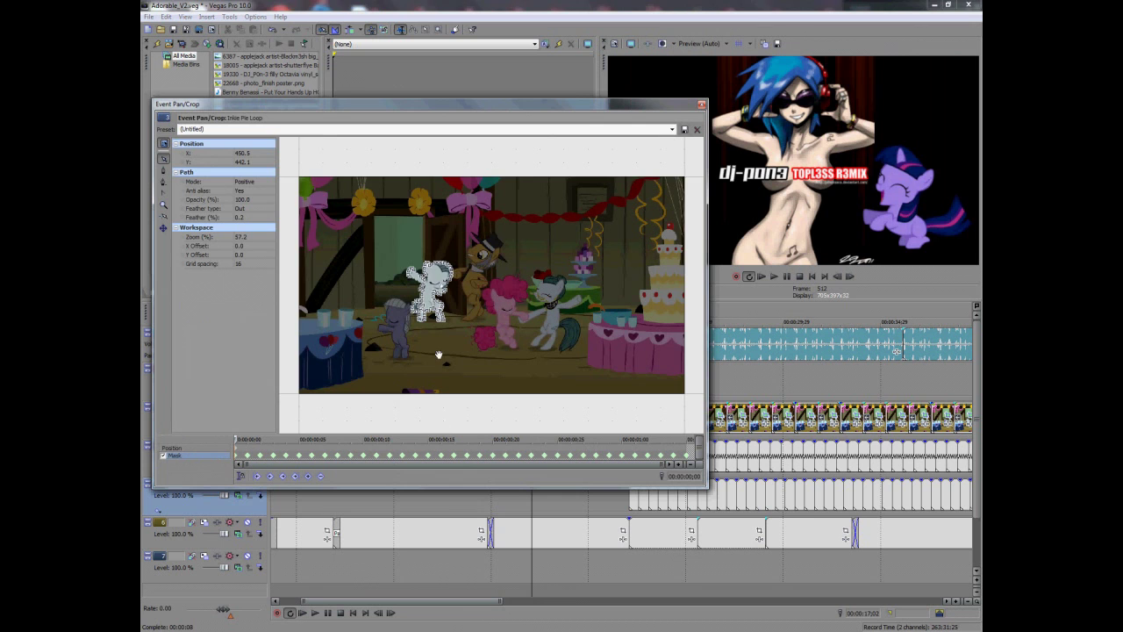
{"action": "scroll", "coordinate": [439, 353], "scroll_direction": "up", "scroll_amount": 5}
{"action": "scroll", "coordinate": [394, 371], "scroll_direction": "up", "scroll_amount": 2}
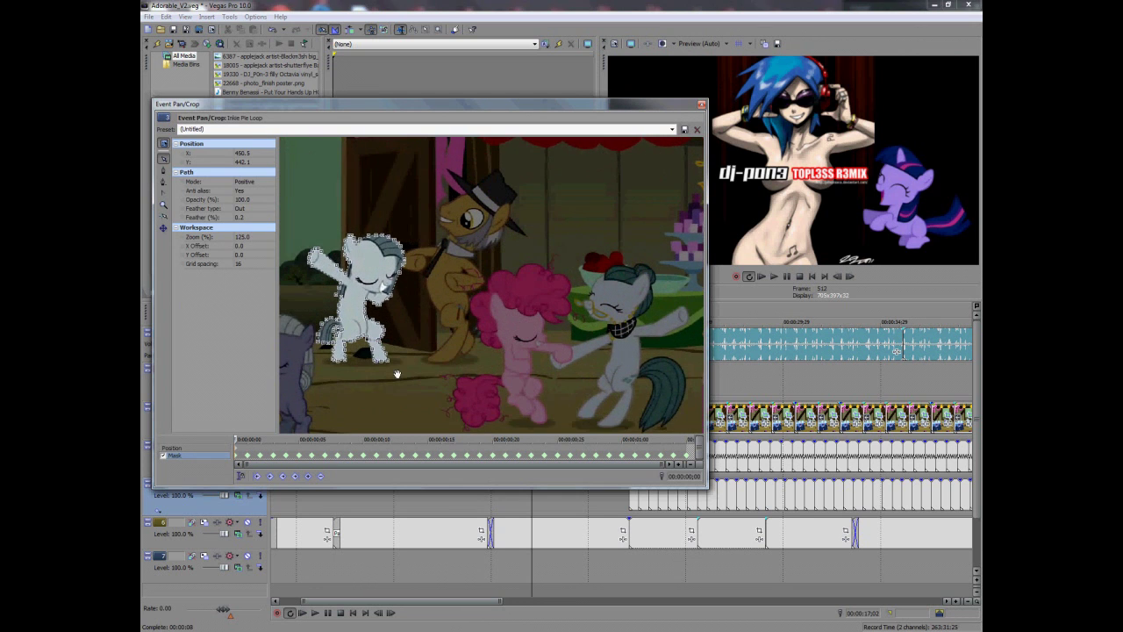
{"action": "left_click_drag", "start_coordinate": [384, 379], "coordinate": [484, 372]}
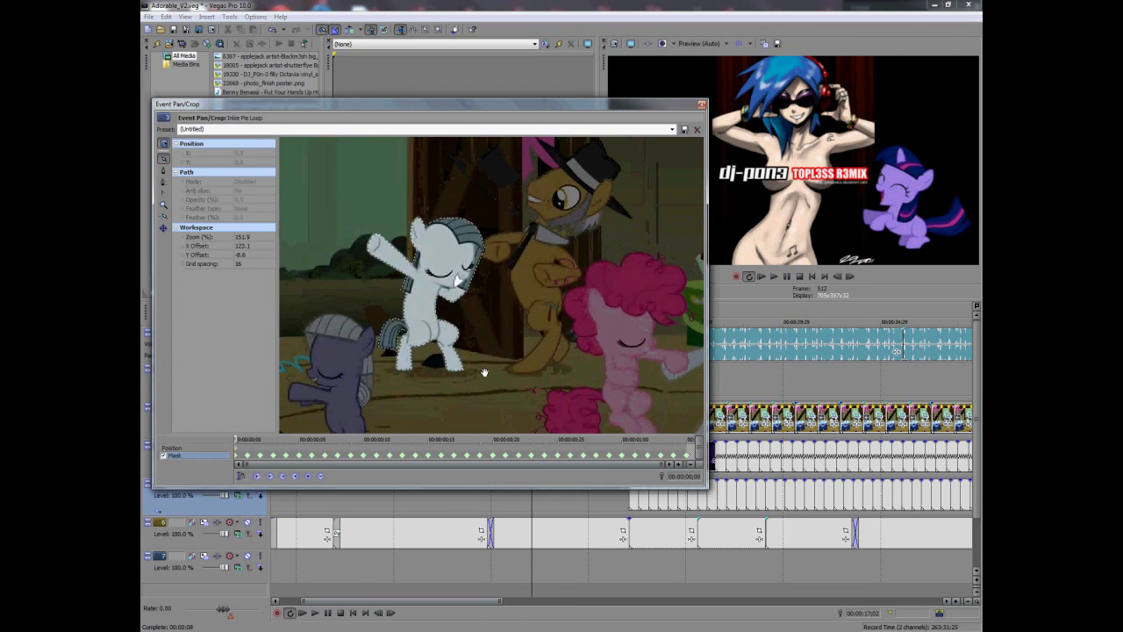
Step: Step through mask keyframes 9, 10, 12 and 18 to check the pony's outline
{"action": "left_click", "coordinate": [363, 457]}
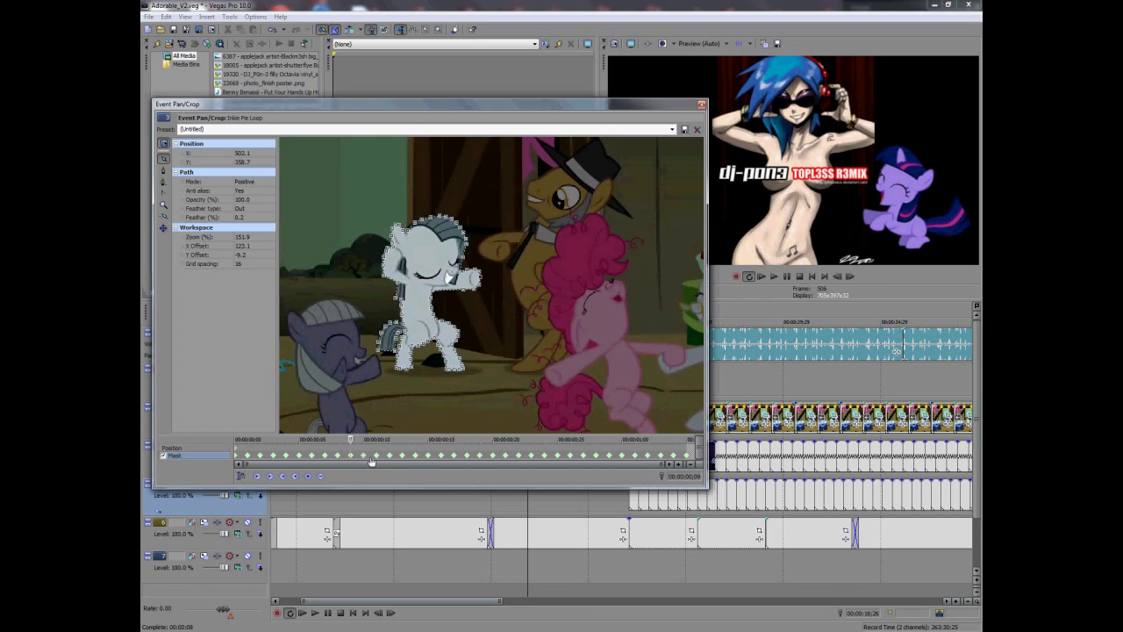
{"action": "left_click", "coordinate": [392, 457]}
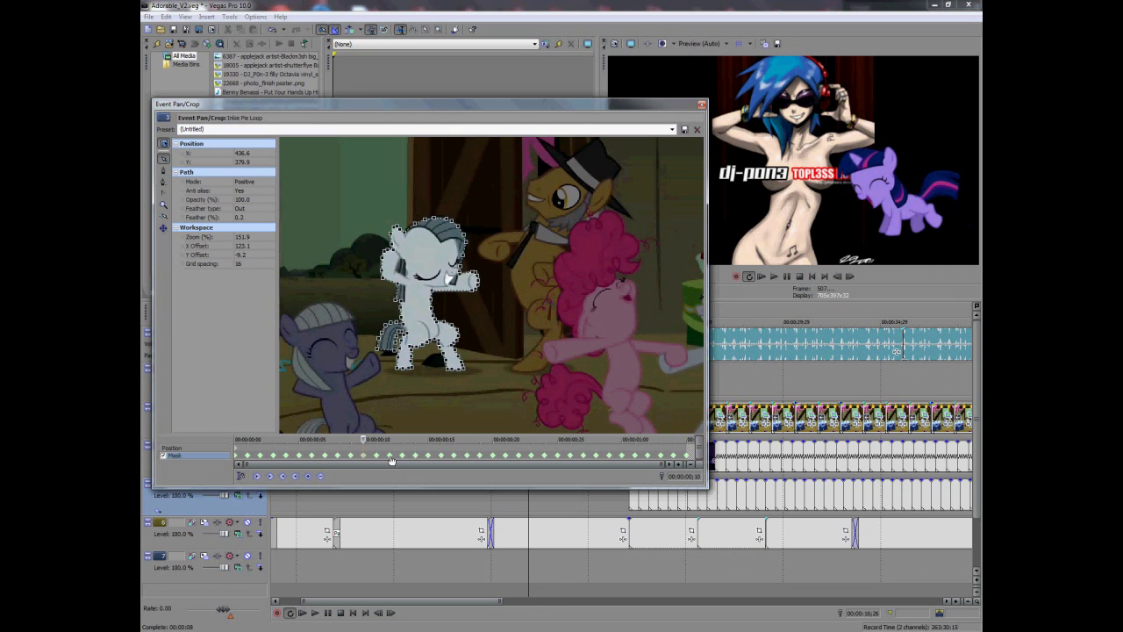
{"action": "left_click", "coordinate": [407, 459]}
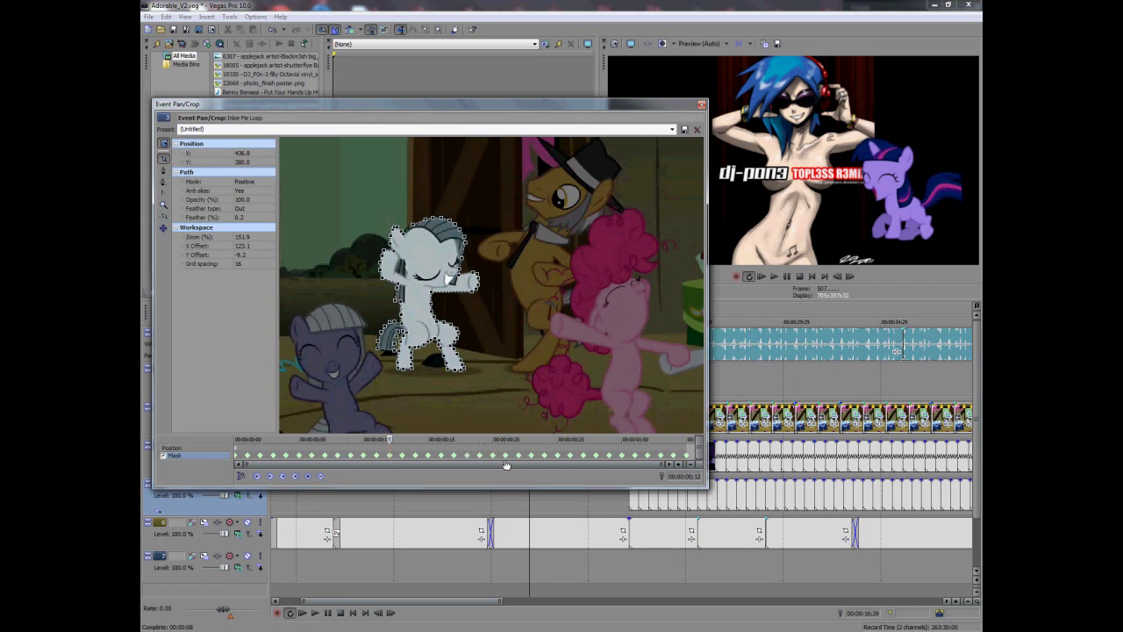
{"action": "left_click", "coordinate": [467, 460]}
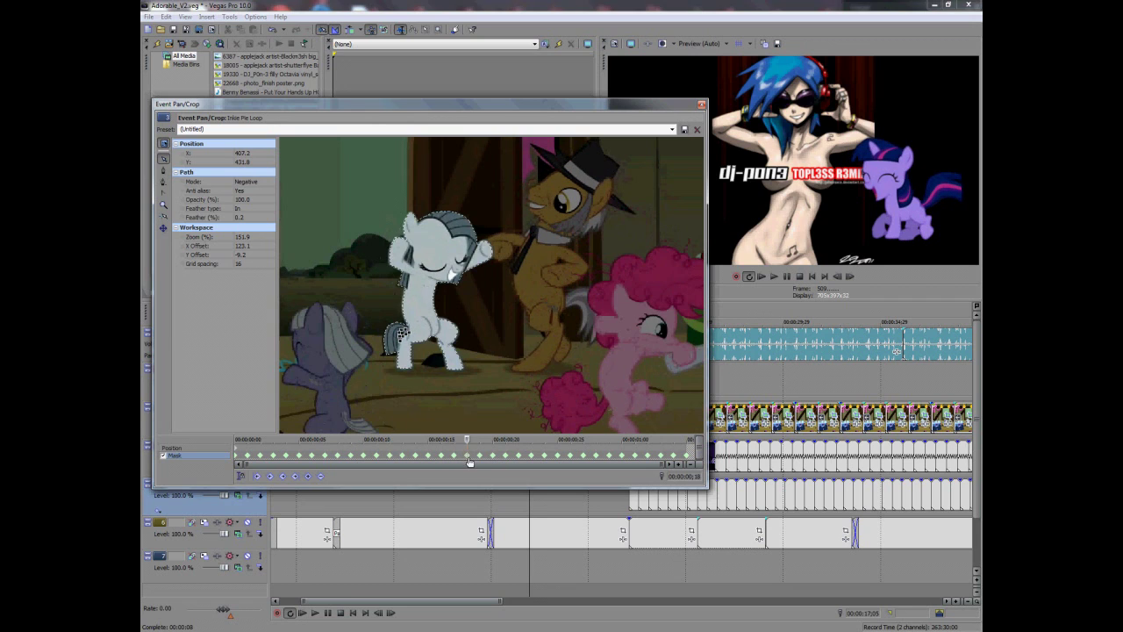
{"action": "left_click", "coordinate": [416, 394]}
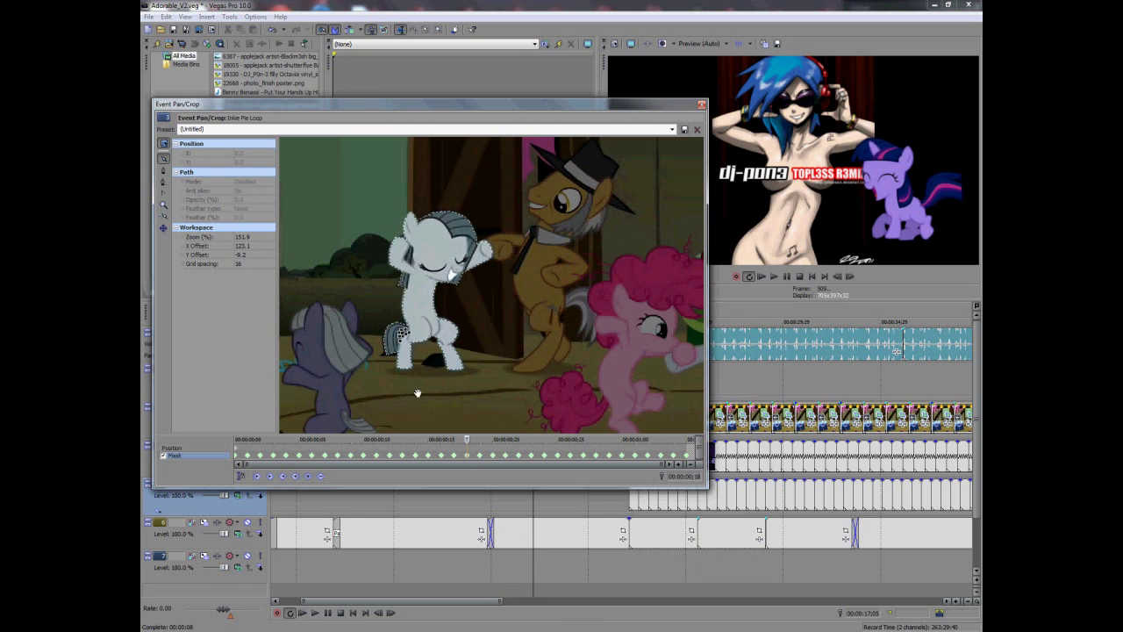
Step: Undo a stray spike in the pony's tail mask and reselect it near her legs
{"action": "scroll", "coordinate": [478, 394], "scroll_direction": "up", "scroll_amount": 5}
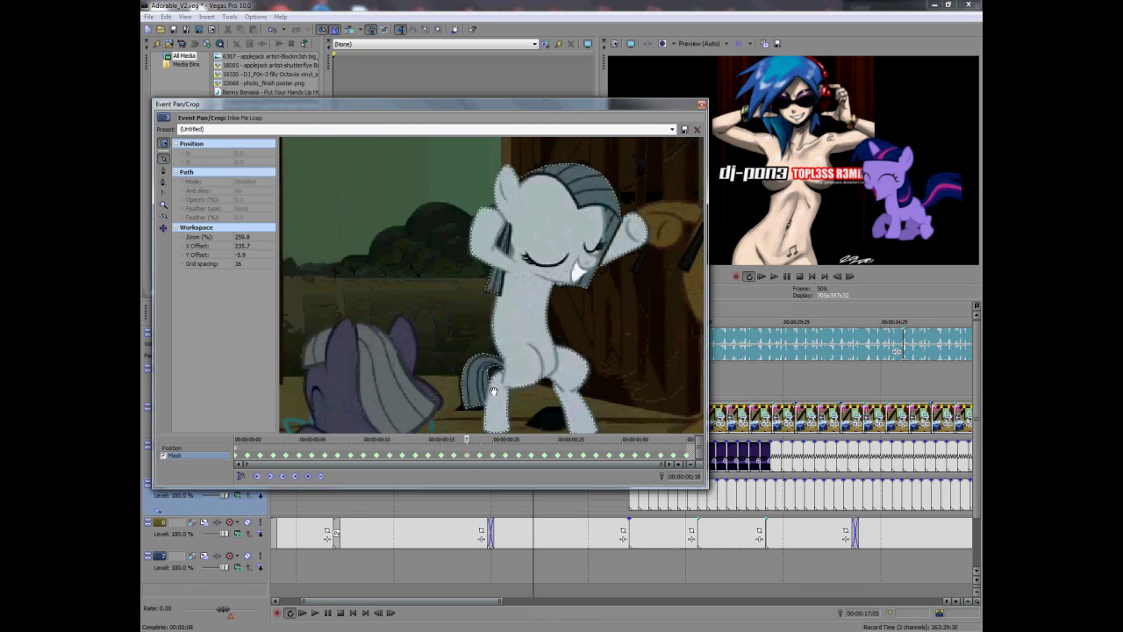
{"action": "left_click", "coordinate": [528, 417]}
{"action": "left_click_drag", "start_coordinate": [530, 422], "coordinate": [541, 345]}
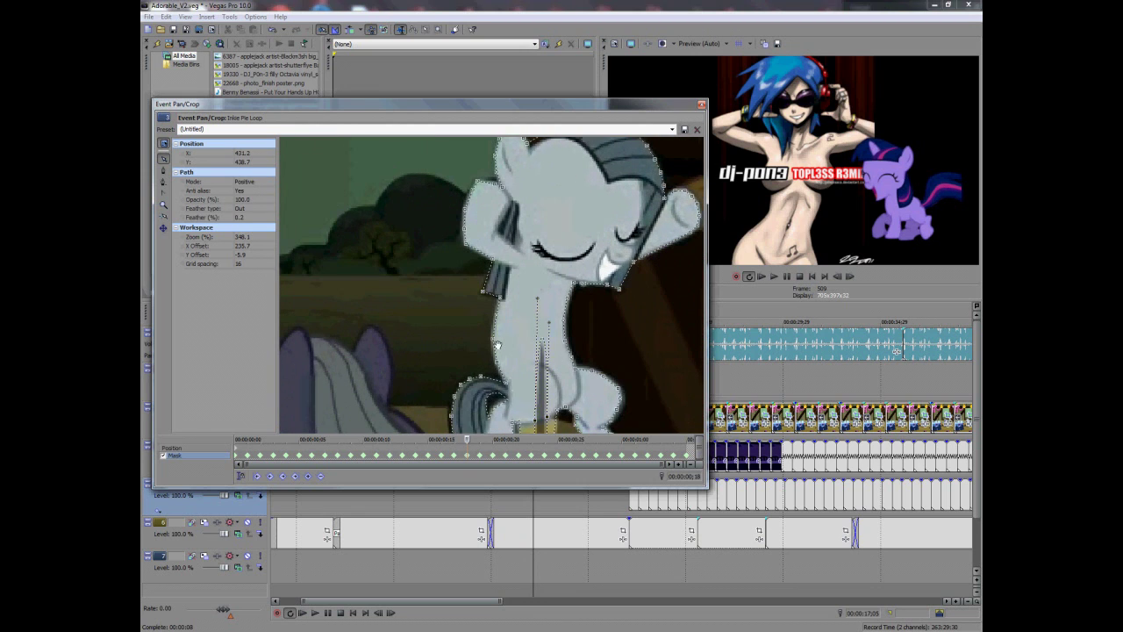
{"action": "left_click", "coordinate": [473, 360]}
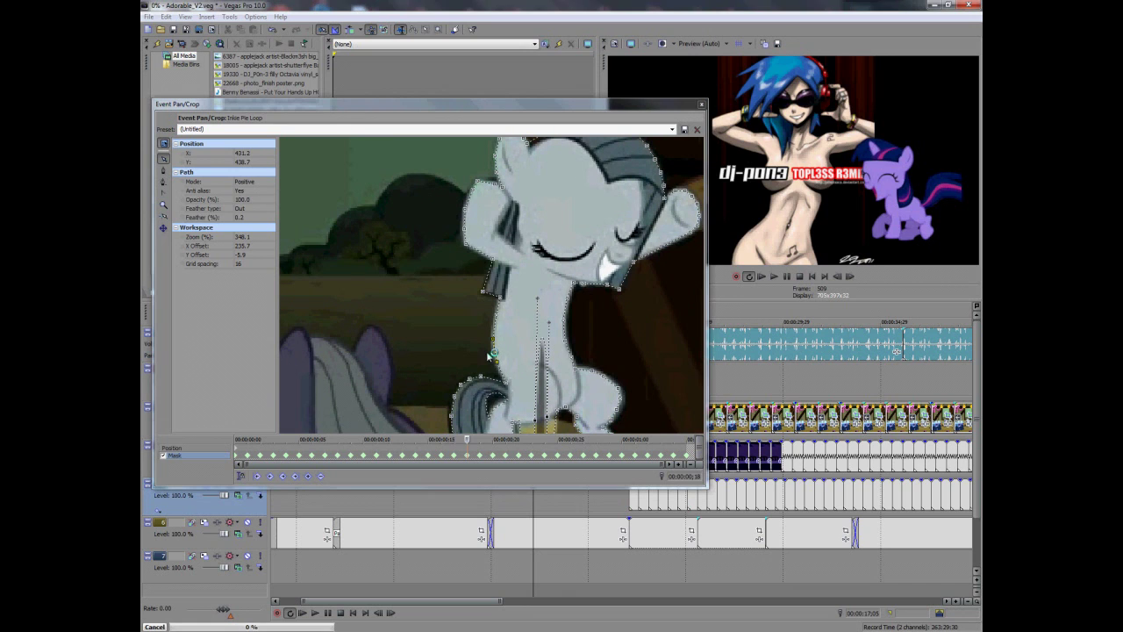
{"action": "key", "text": "ctrl+z"}
{"action": "left_click_drag", "start_coordinate": [473, 356], "coordinate": [462, 243]}
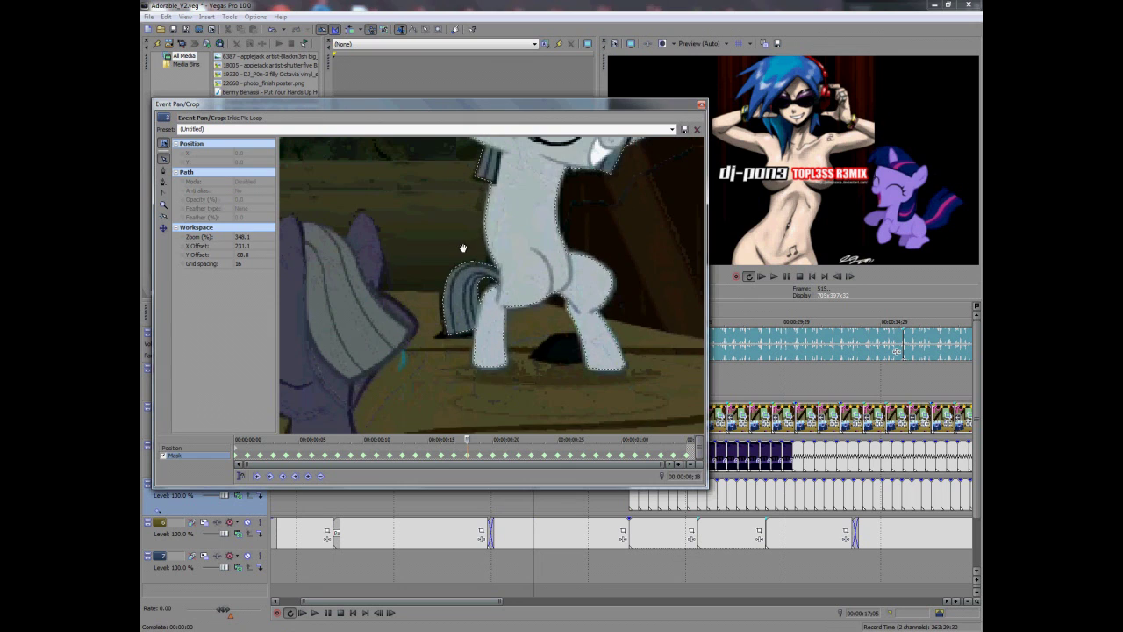
{"action": "left_click", "coordinate": [482, 288]}
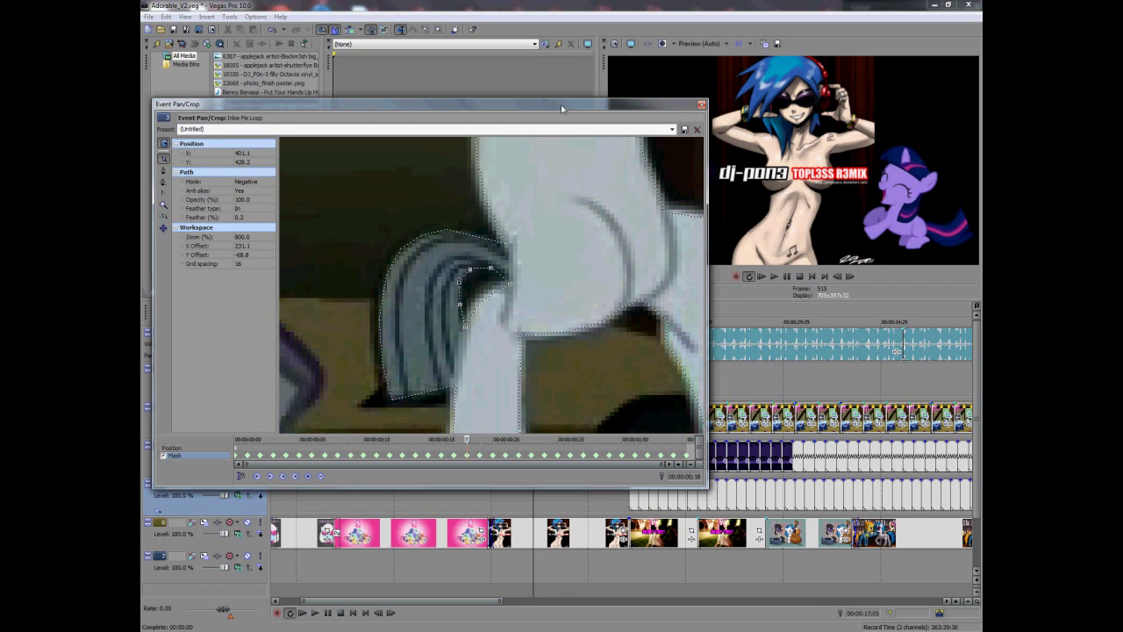
{"action": "left_click_drag", "start_coordinate": [562, 109], "coordinate": [659, 279]}
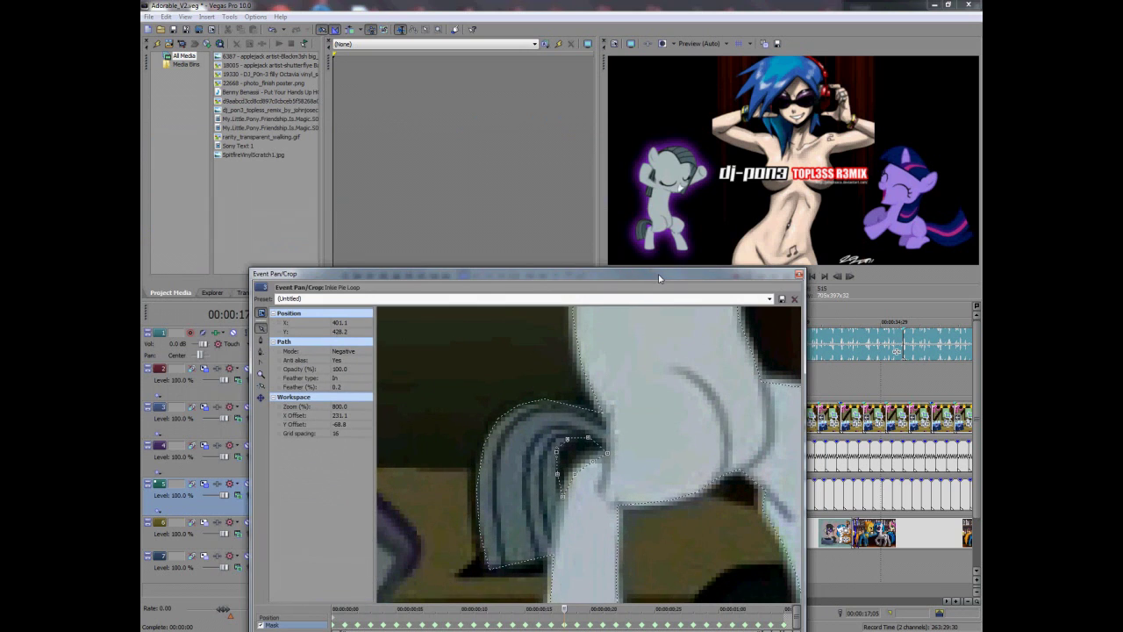
Step: Try the mask in Positive mode, revert it to Negative, and close Event Pan/Crop
{"action": "left_click", "coordinate": [348, 351]}
{"action": "left_click", "coordinate": [349, 361]}
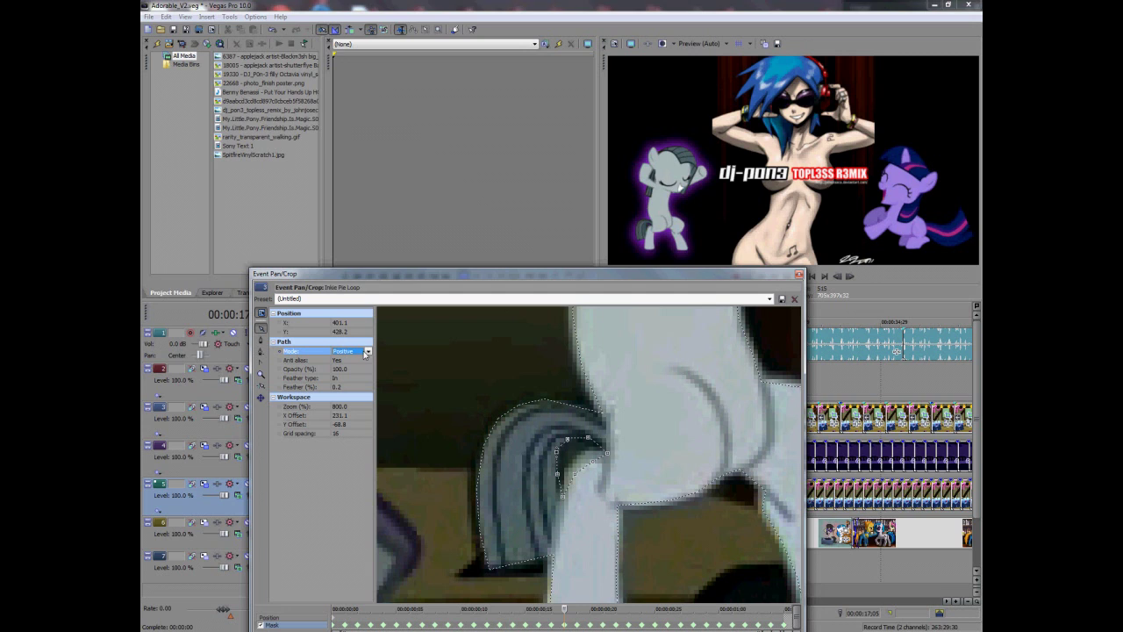
{"action": "left_click", "coordinate": [367, 351]}
{"action": "left_click", "coordinate": [360, 369]}
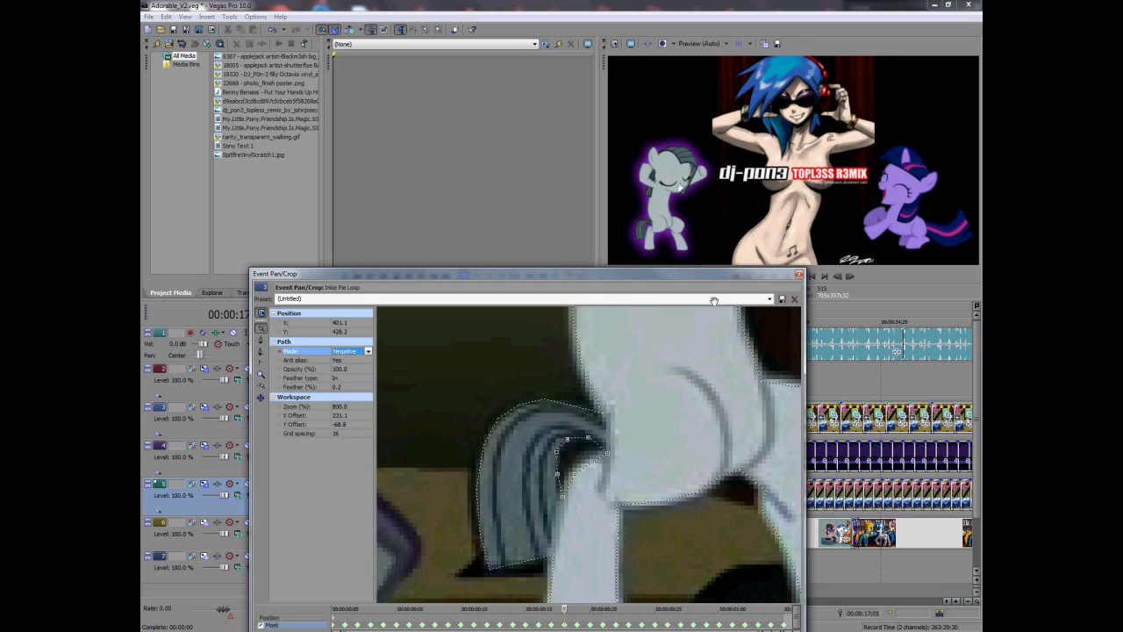
{"action": "left_click", "coordinate": [798, 276]}
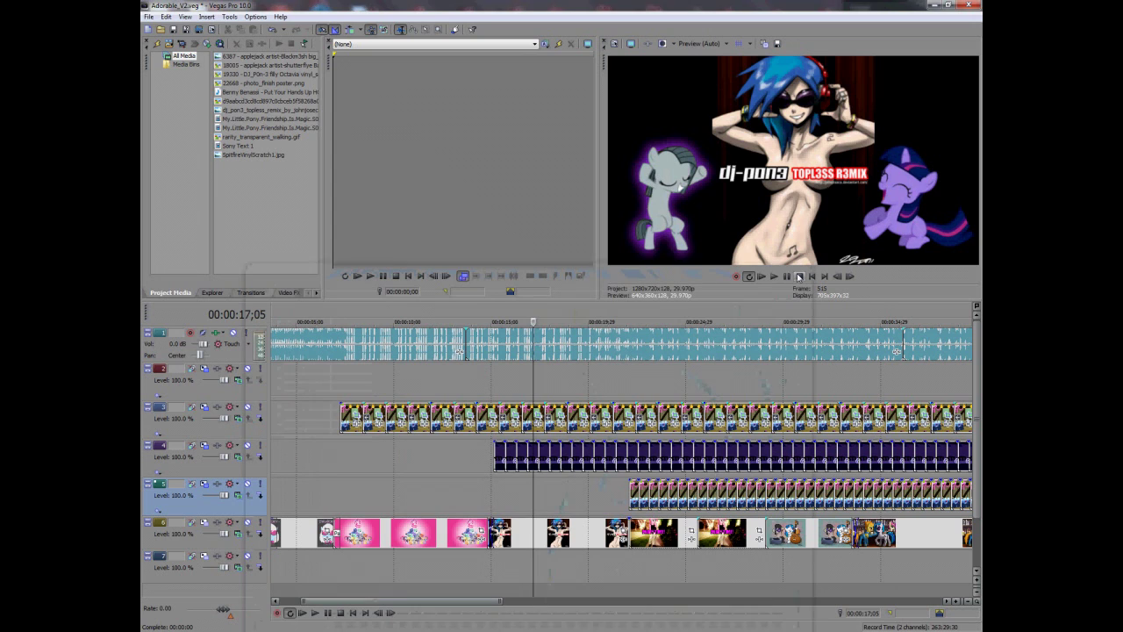
Step: Quit Vegas without saving changes and open the PMV project folder
{"action": "left_click", "coordinate": [967, 8]}
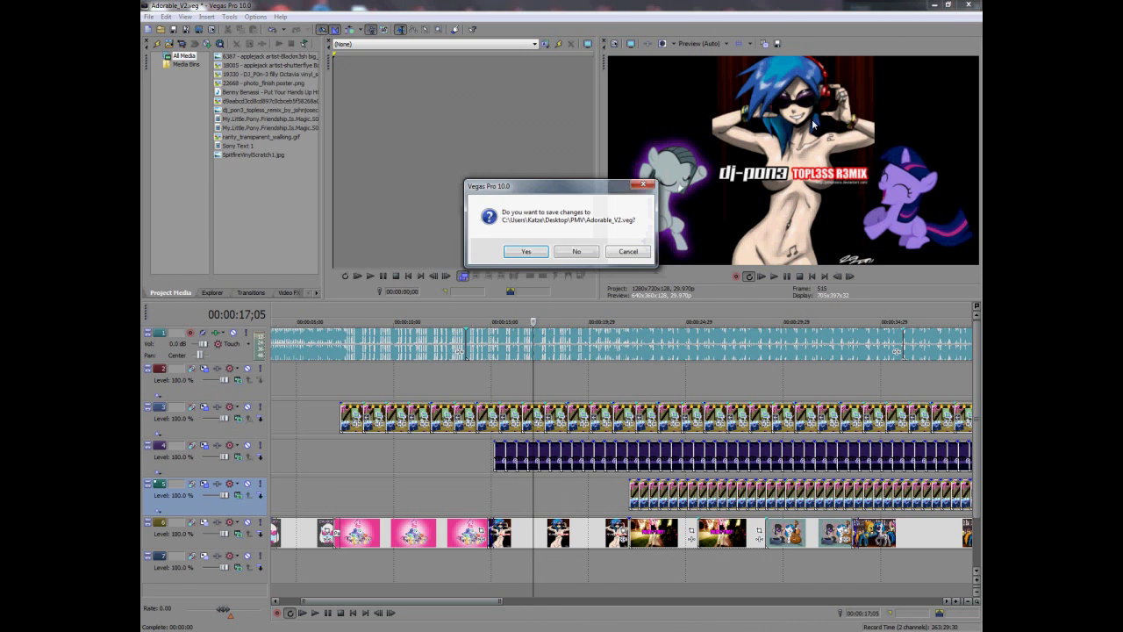
{"action": "left_click", "coordinate": [575, 252]}
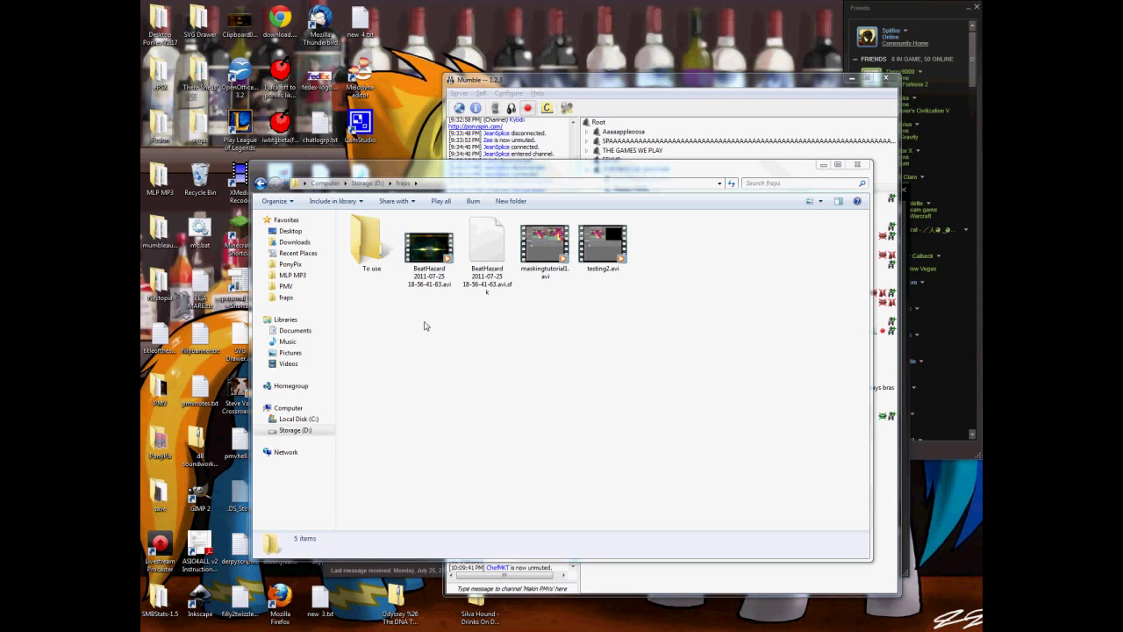
{"action": "left_click", "coordinate": [286, 288]}
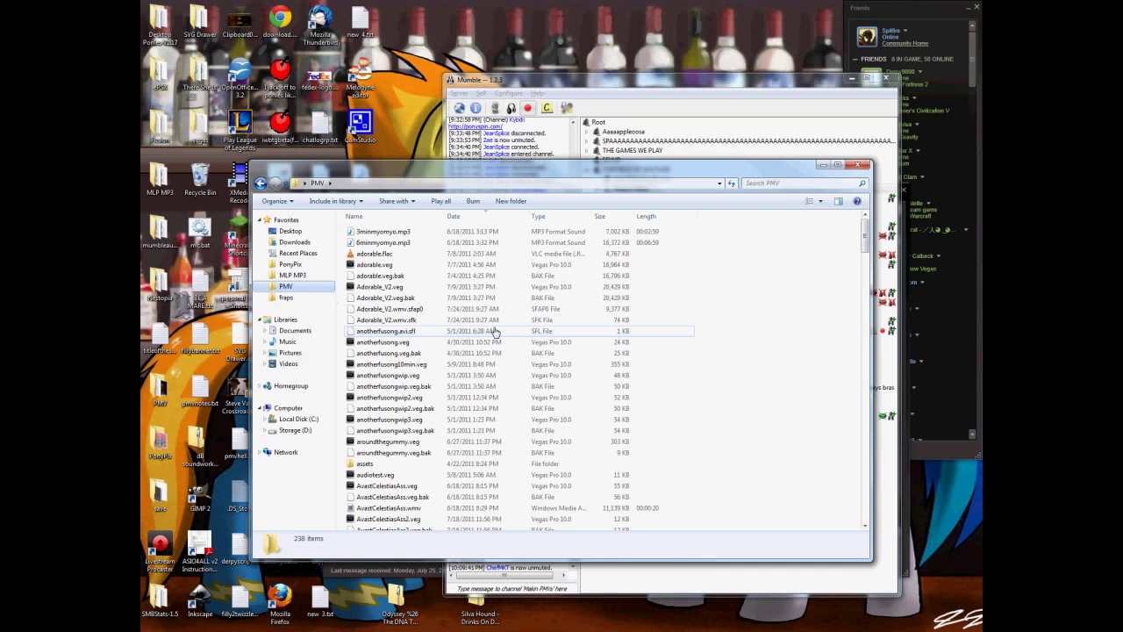
Step: Select Adorable_V2.wmv.sfk in PMV, close Explorer, and launch Chrome
{"action": "left_click", "coordinate": [402, 287]}
{"action": "key", "text": "Down"}
{"action": "key", "text": "Down"}
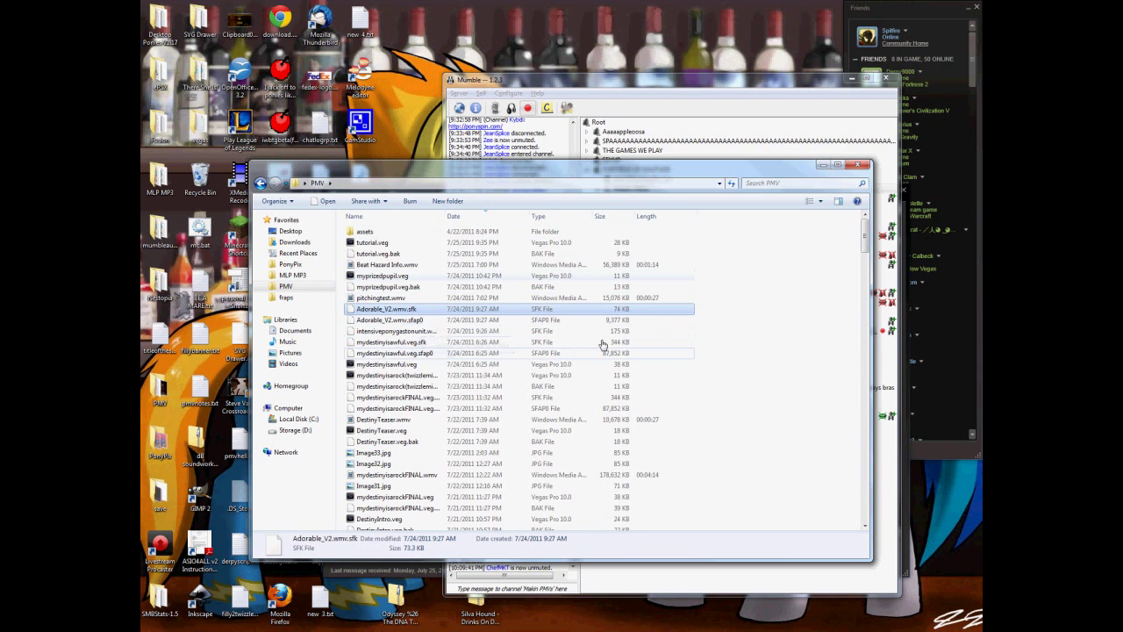
{"action": "left_click", "coordinate": [857, 165]}
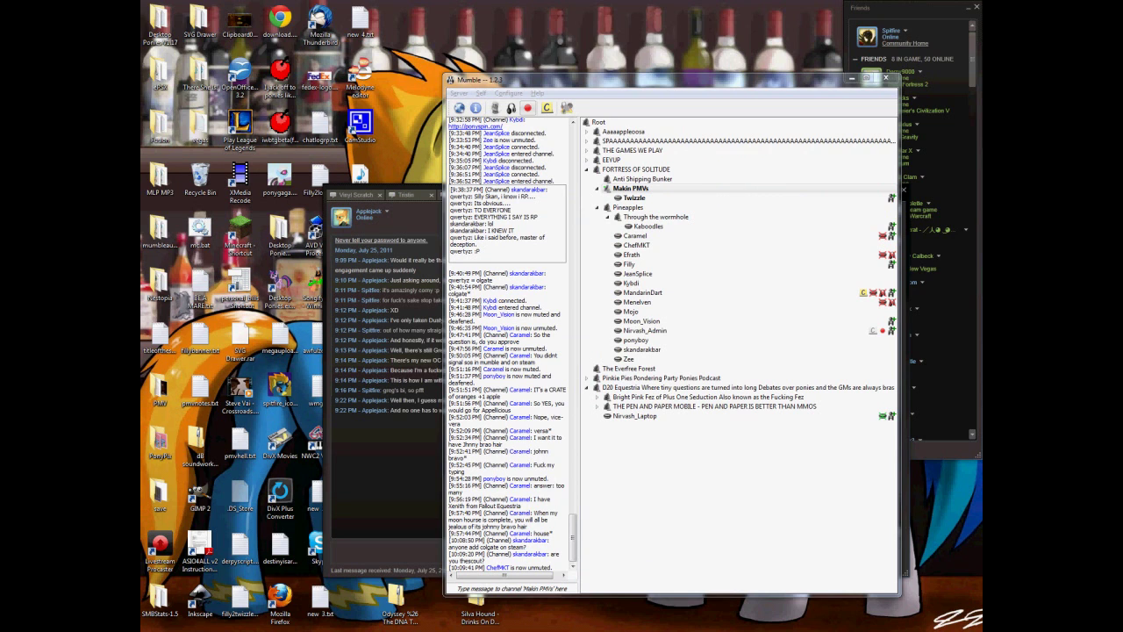
{"action": "double_click", "coordinate": [176, 70]}
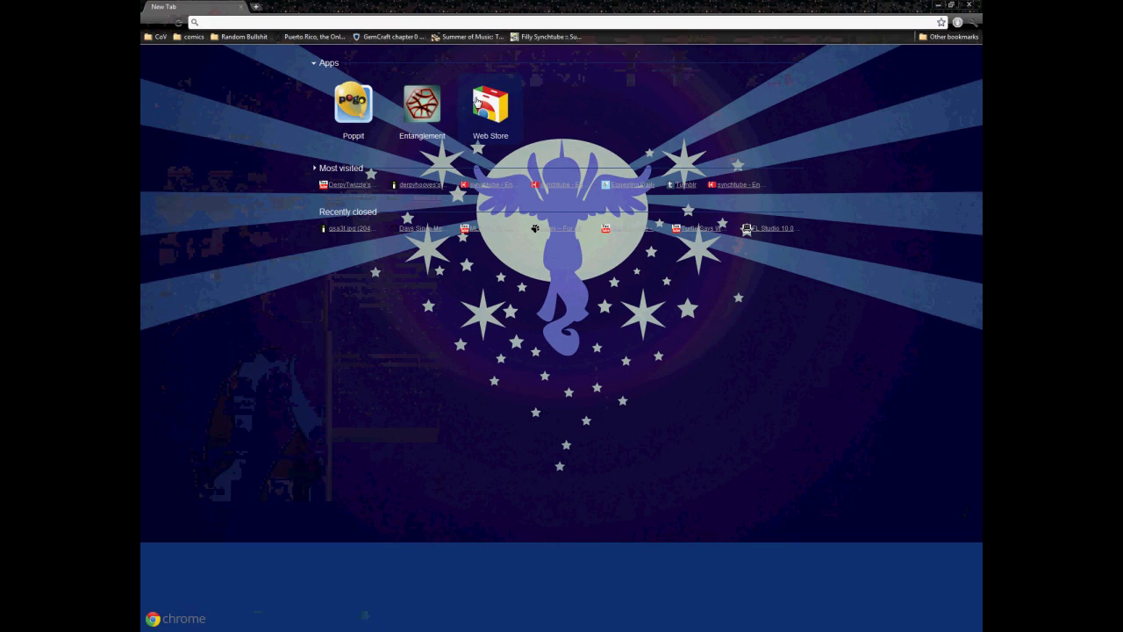
Step: Load youtube and go to the channel's uploaded Videos from the account menu
{"action": "type", "text": "youtube.com"}
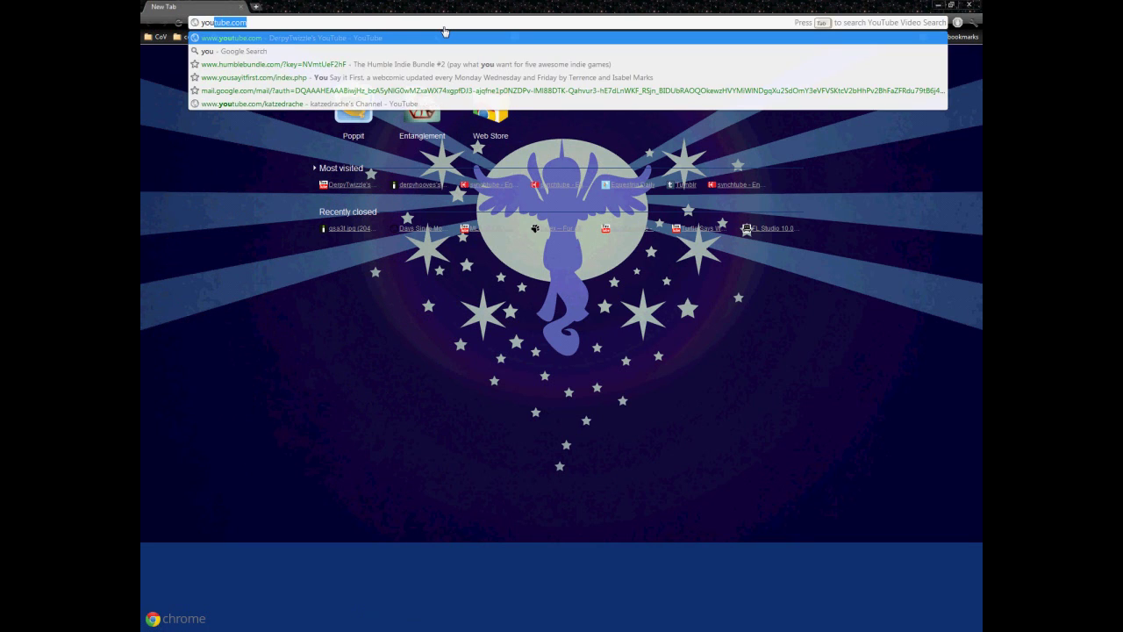
{"action": "key", "text": "Return"}
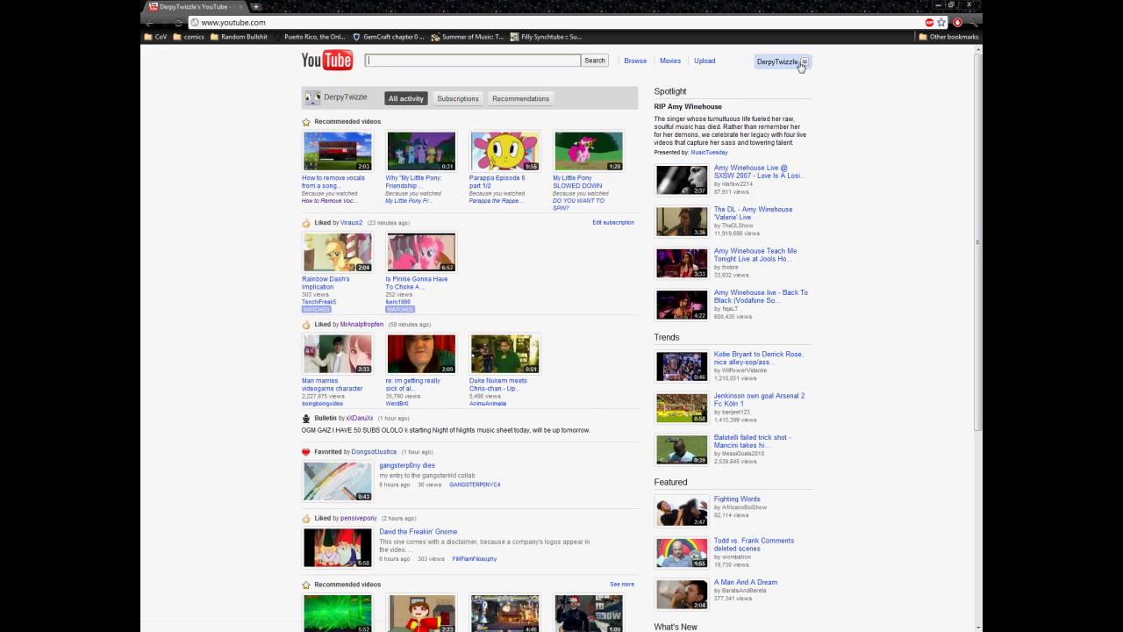
{"action": "left_click", "coordinate": [802, 63]}
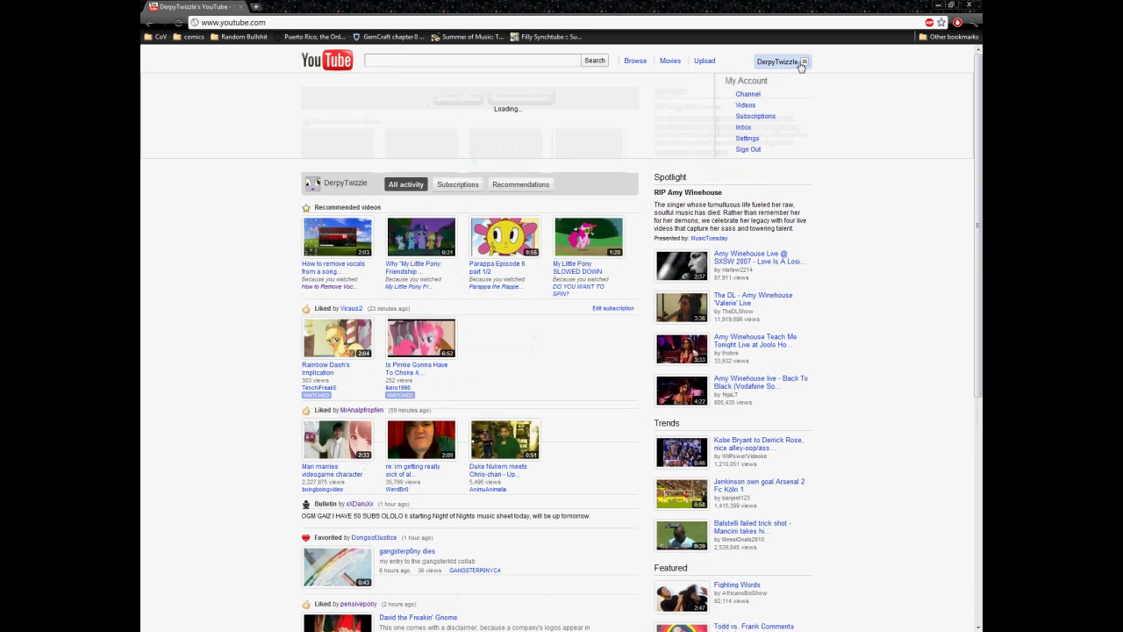
{"action": "mouse_move", "coordinate": [515, 257]}
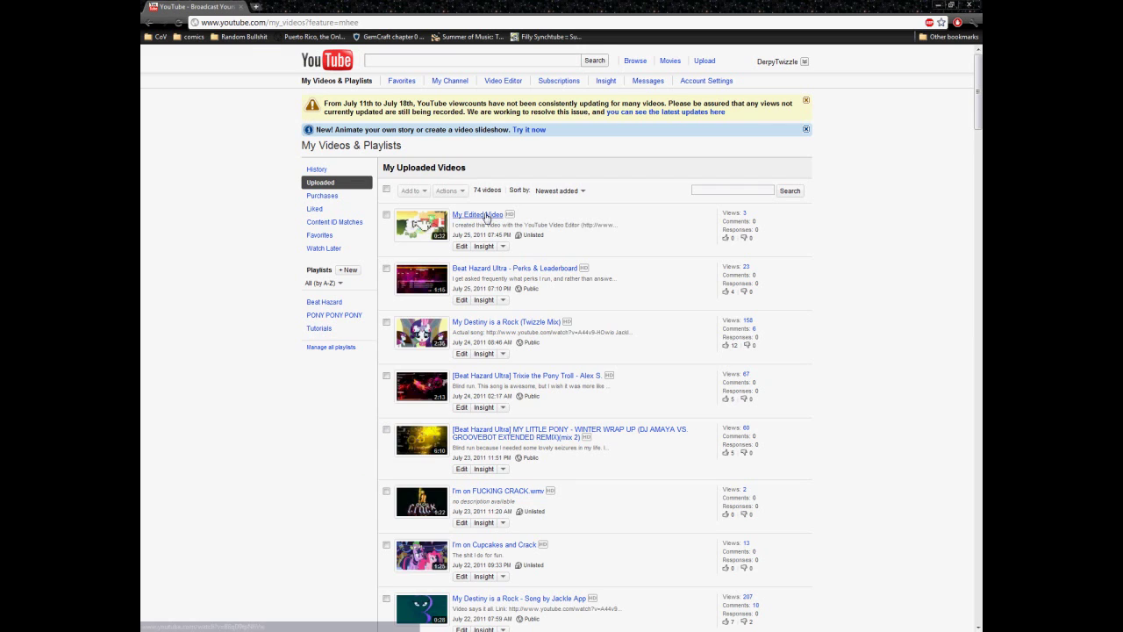
Step: Scroll down and open the watch page for the '(200 subscribers? Oh okay.)' video
{"action": "scroll", "coordinate": [491, 315], "scroll_direction": "down", "scroll_amount": 3}
{"action": "scroll", "coordinate": [491, 316], "scroll_direction": "down", "scroll_amount": 5}
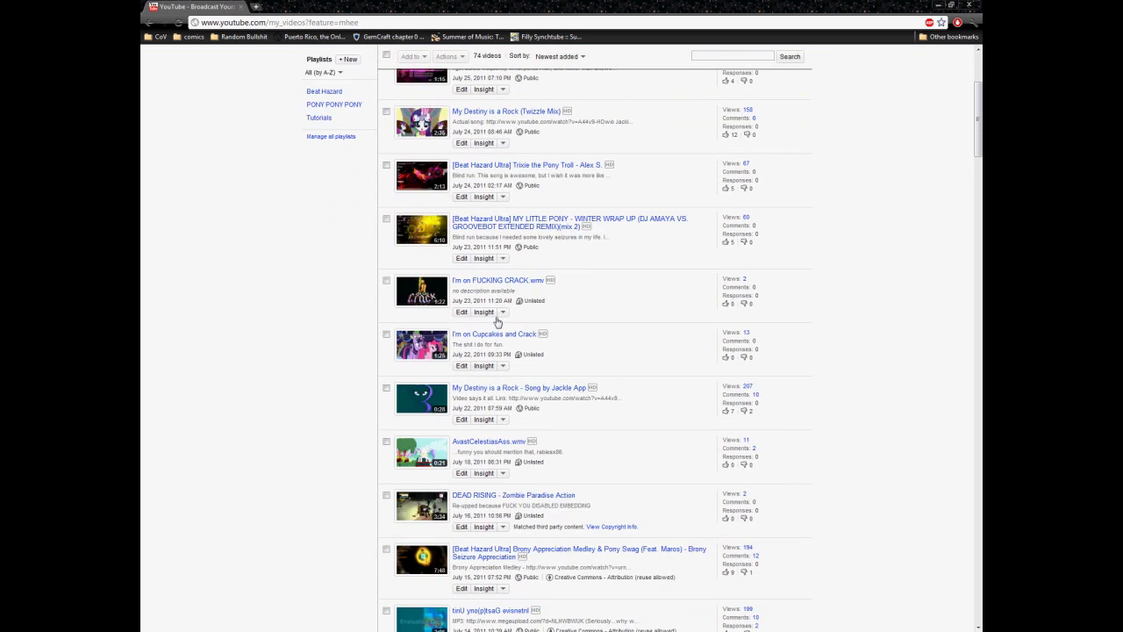
{"action": "scroll", "coordinate": [595, 341], "scroll_direction": "down", "scroll_amount": 4}
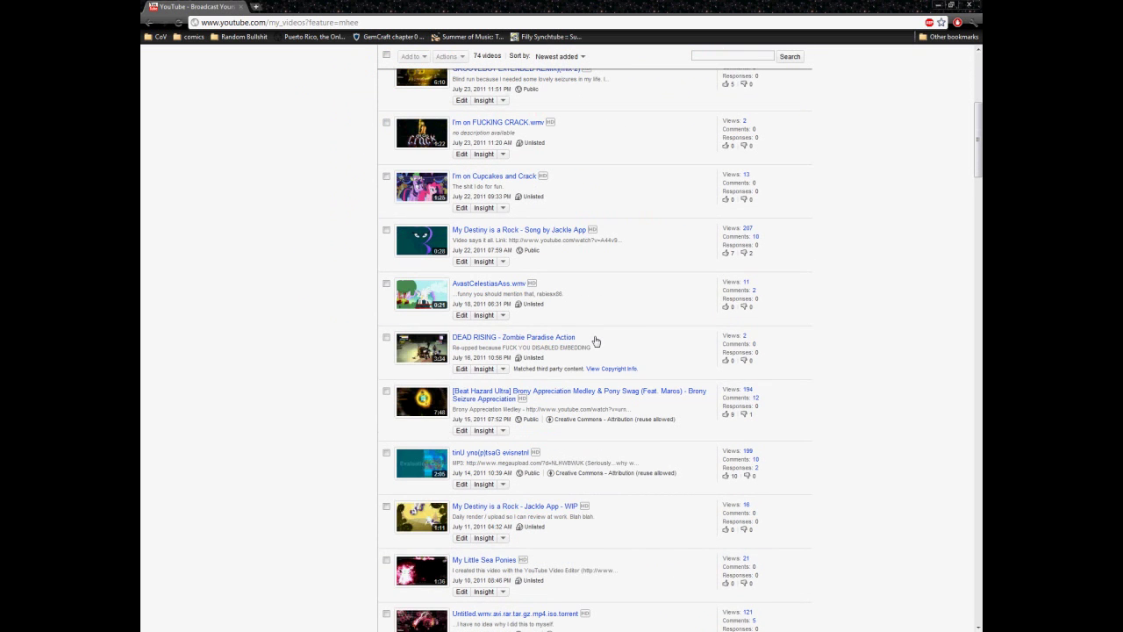
{"action": "scroll", "coordinate": [594, 348], "scroll_direction": "down", "scroll_amount": 3}
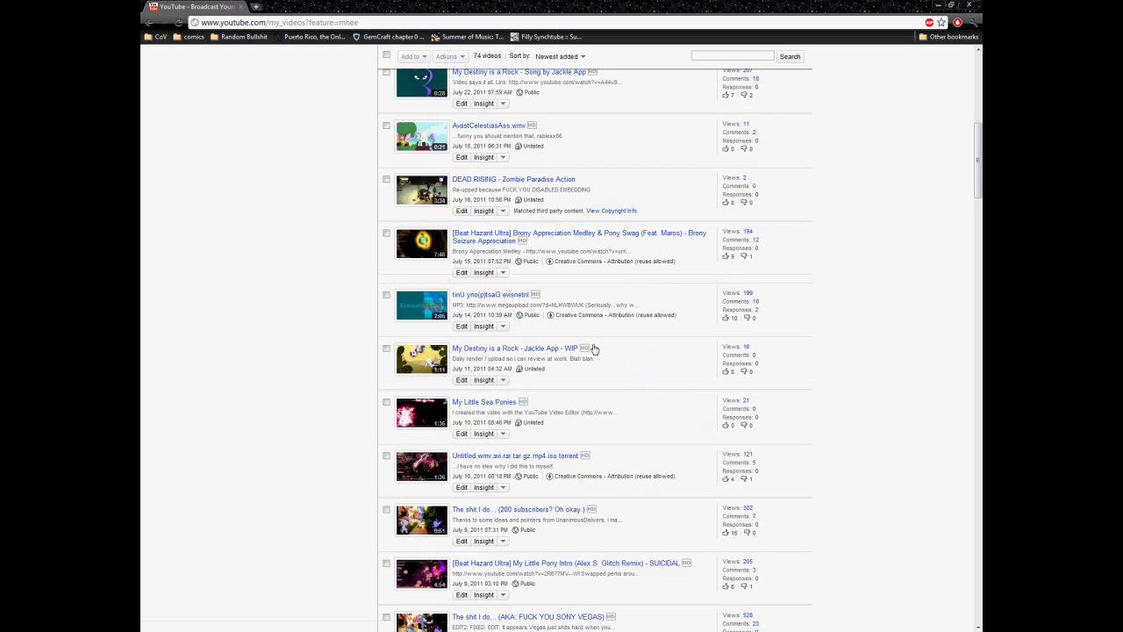
{"action": "scroll", "coordinate": [593, 353], "scroll_direction": "down", "scroll_amount": 3}
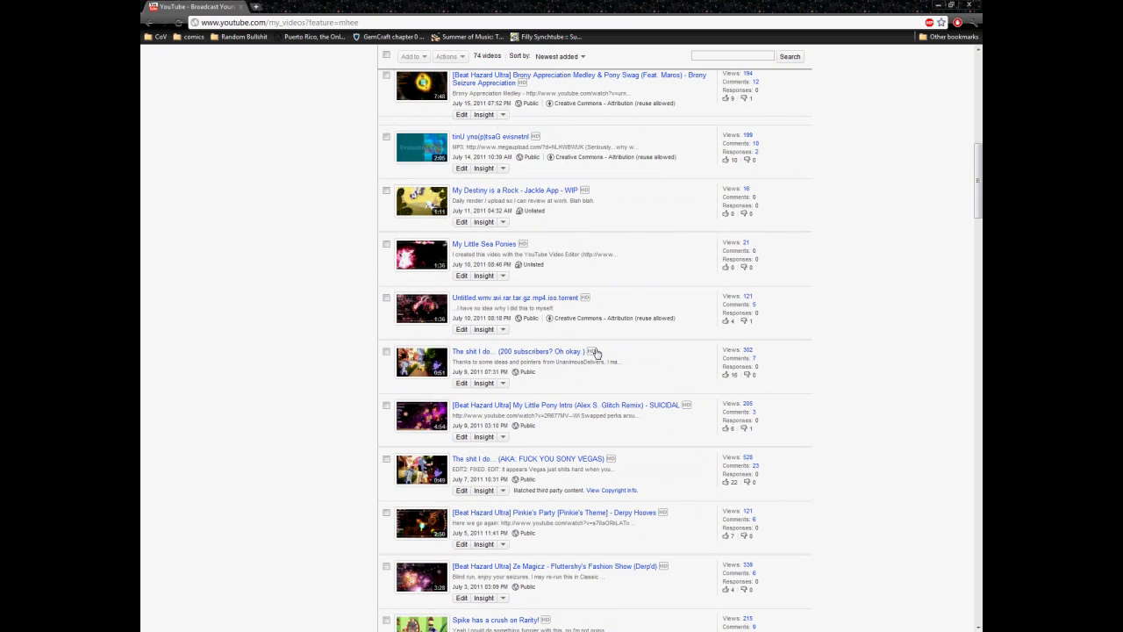
{"action": "left_click", "coordinate": [528, 352]}
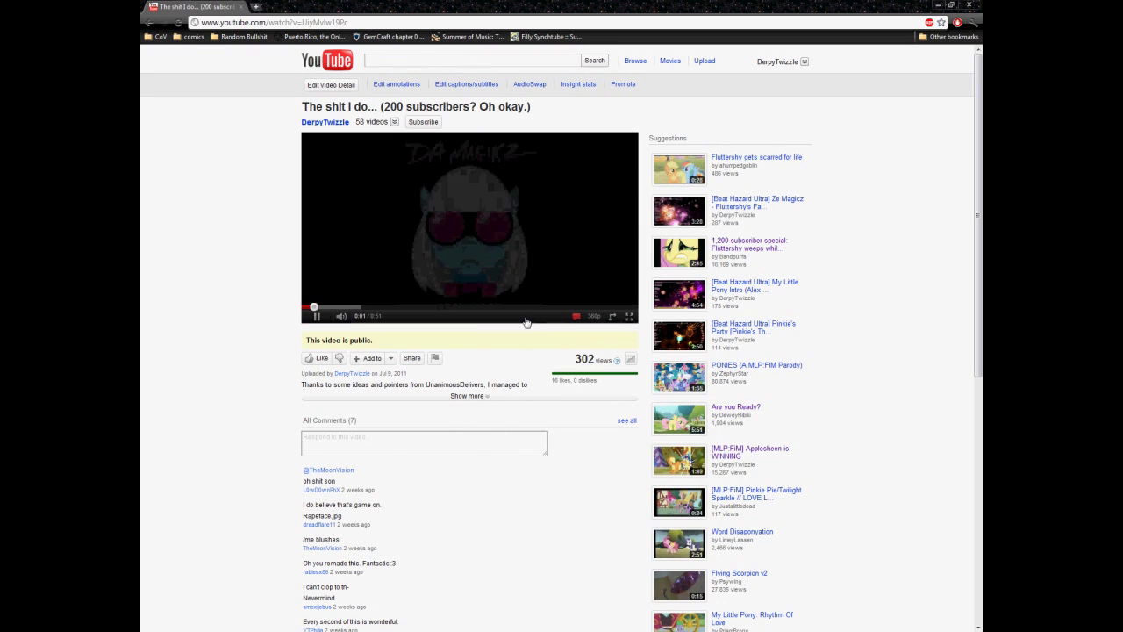
Step: Watch the uploaded pony video full screen, then close Chrome
{"action": "left_click", "coordinate": [628, 317]}
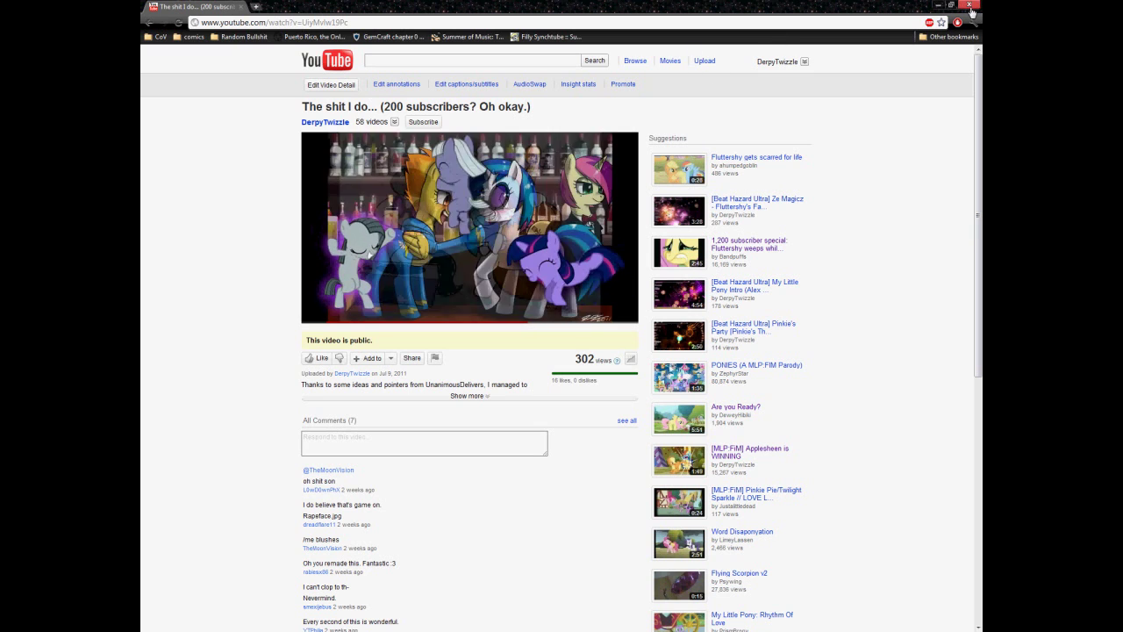
{"action": "left_click", "coordinate": [937, 5]}
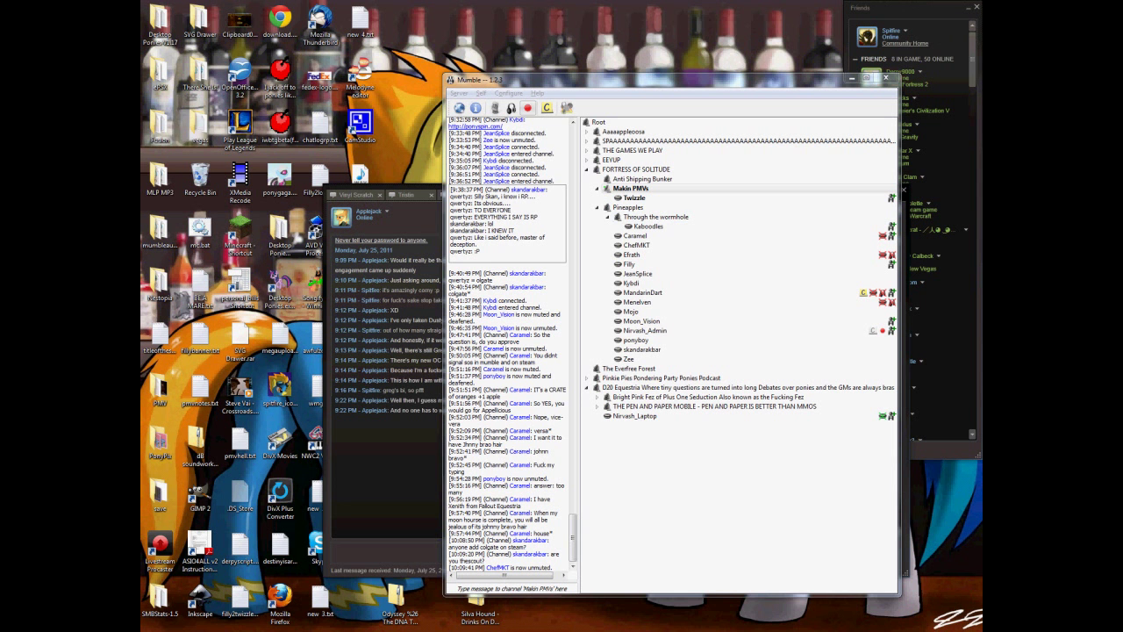